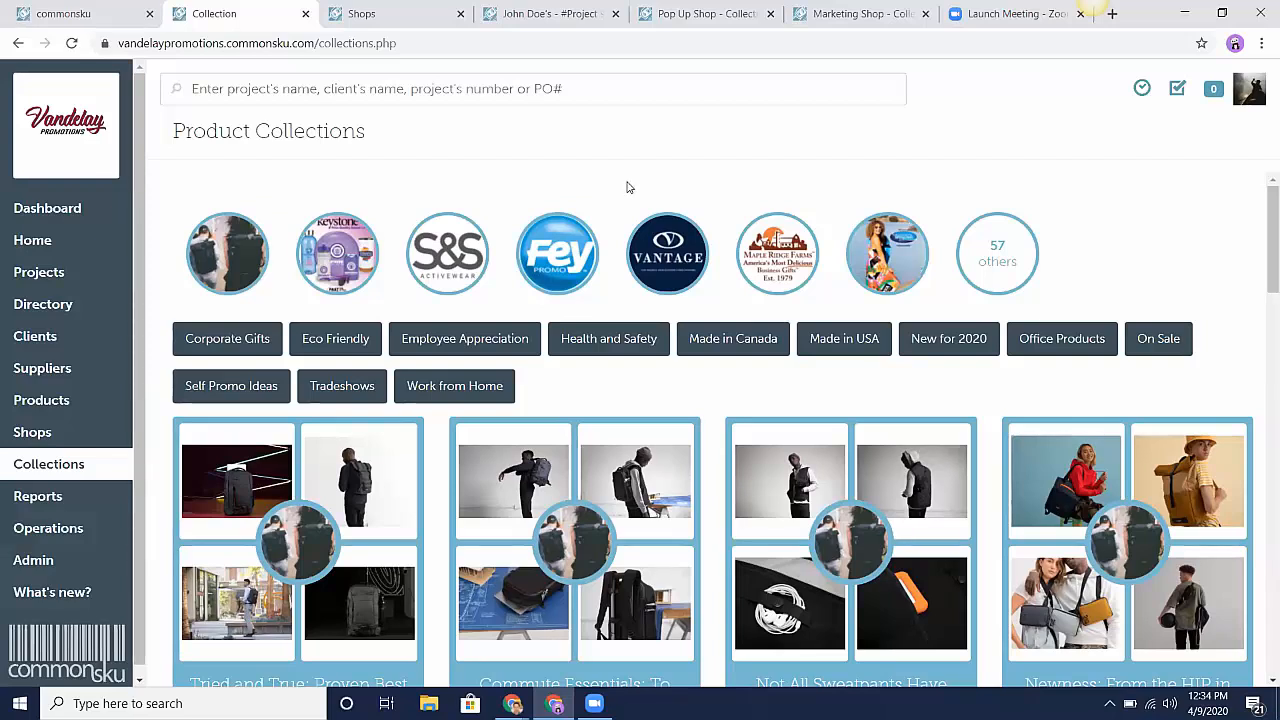
- Look through the suppliers' published product collections, from the newest to the end of the list
scroll(626, 190, "down", 3)
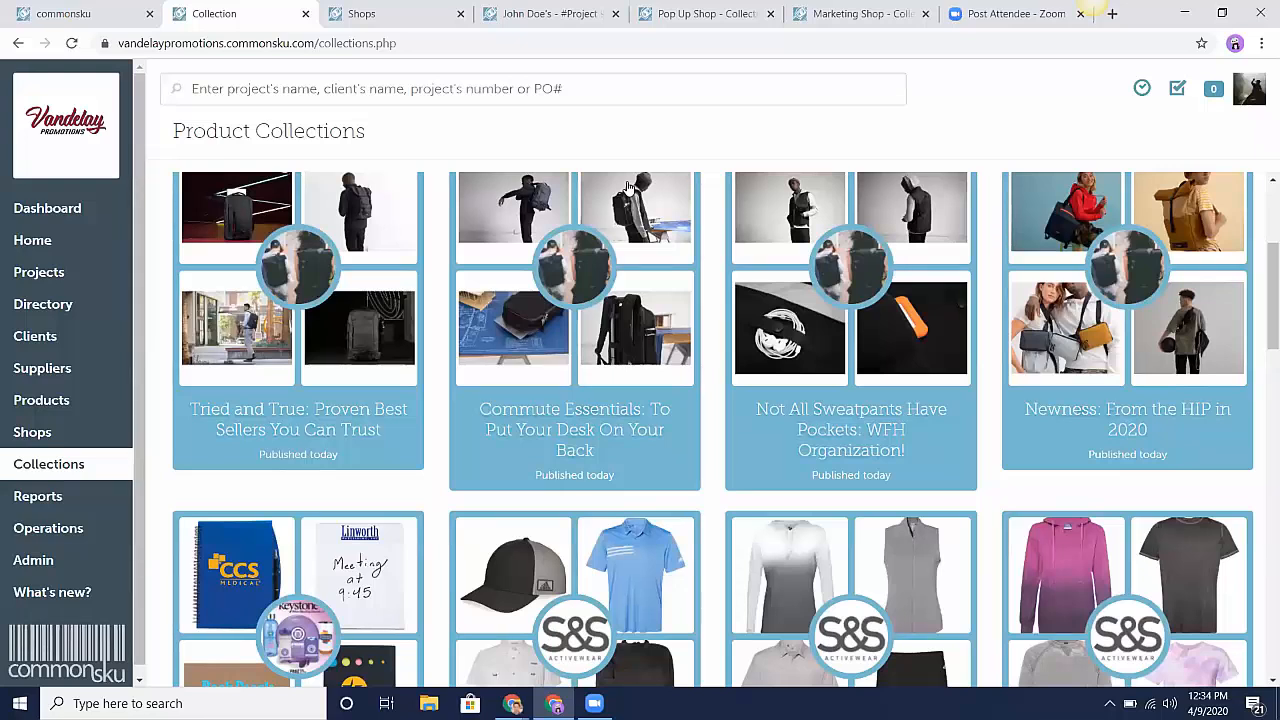
scroll(628, 187, "down", 2)
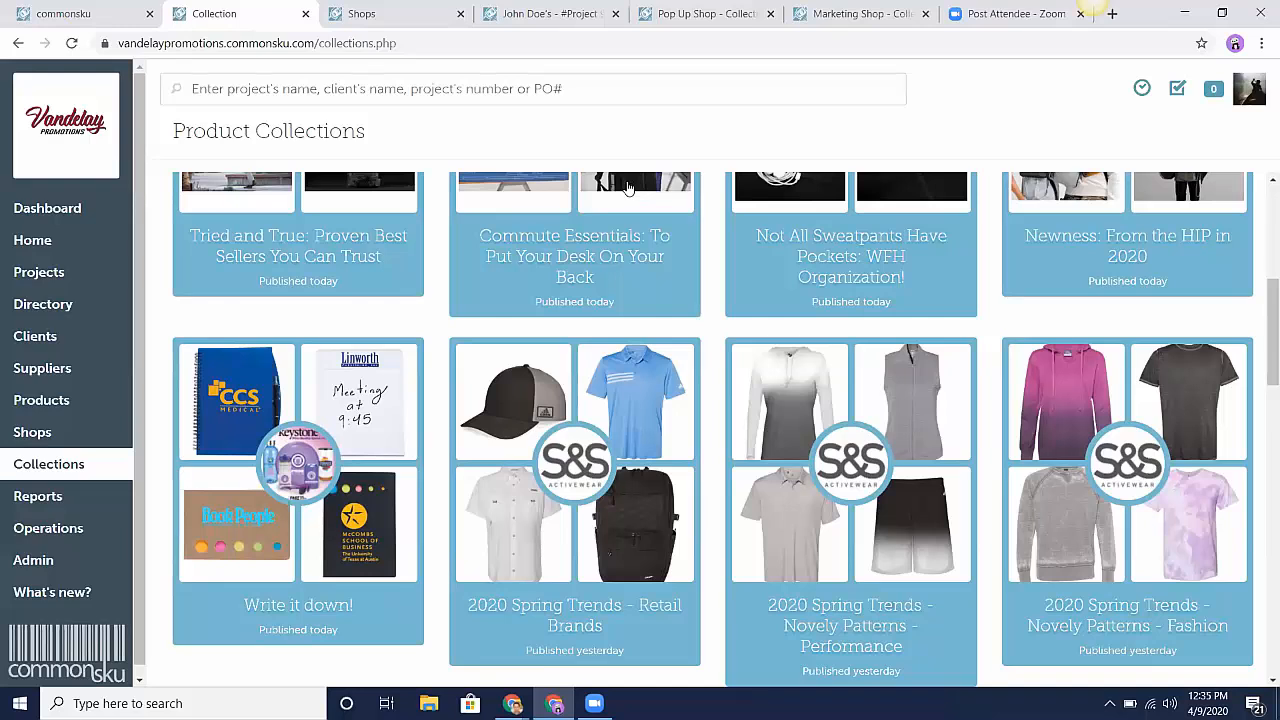
scroll(628, 188, "up", 4)
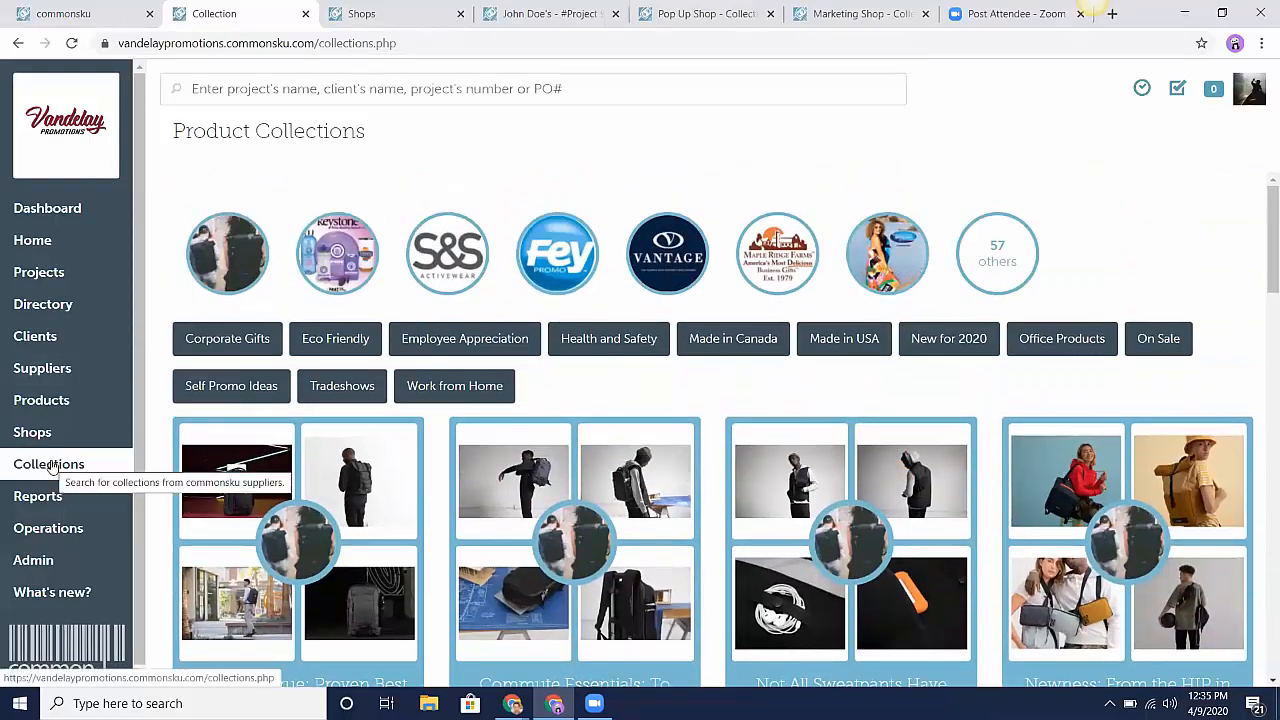
scroll(566, 381, "down", 2)
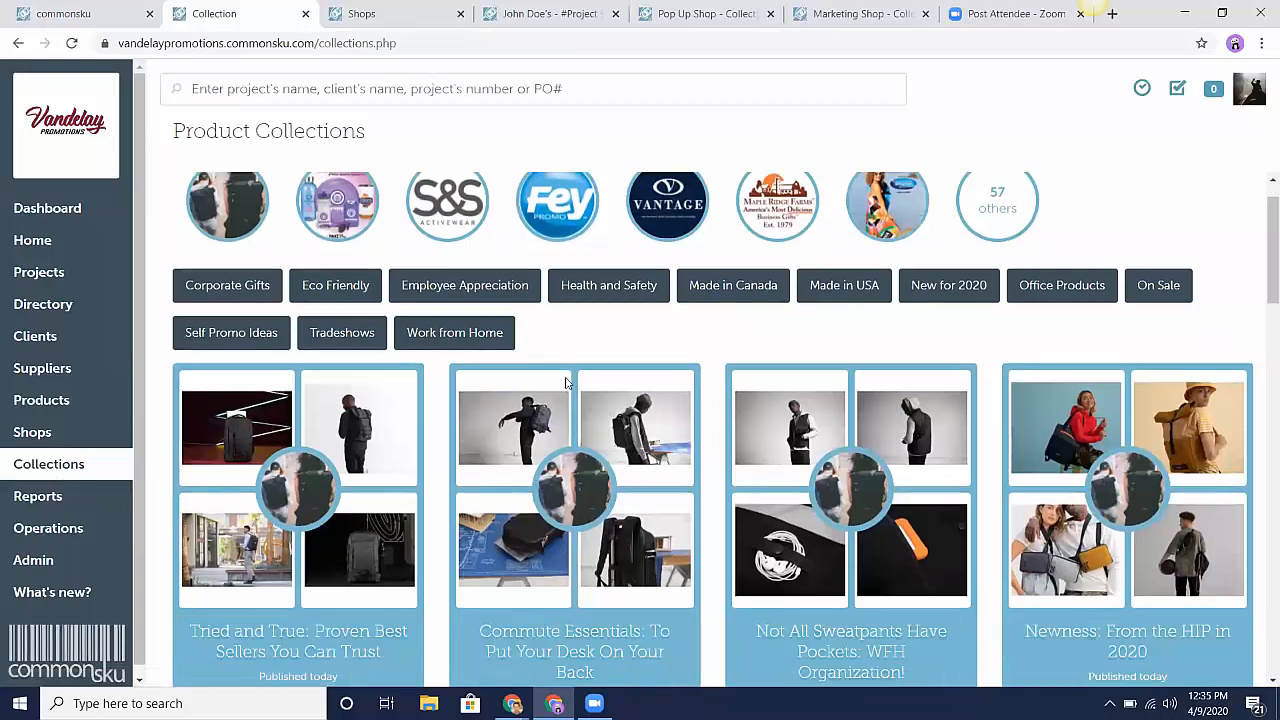
scroll(566, 384, "down", 1)
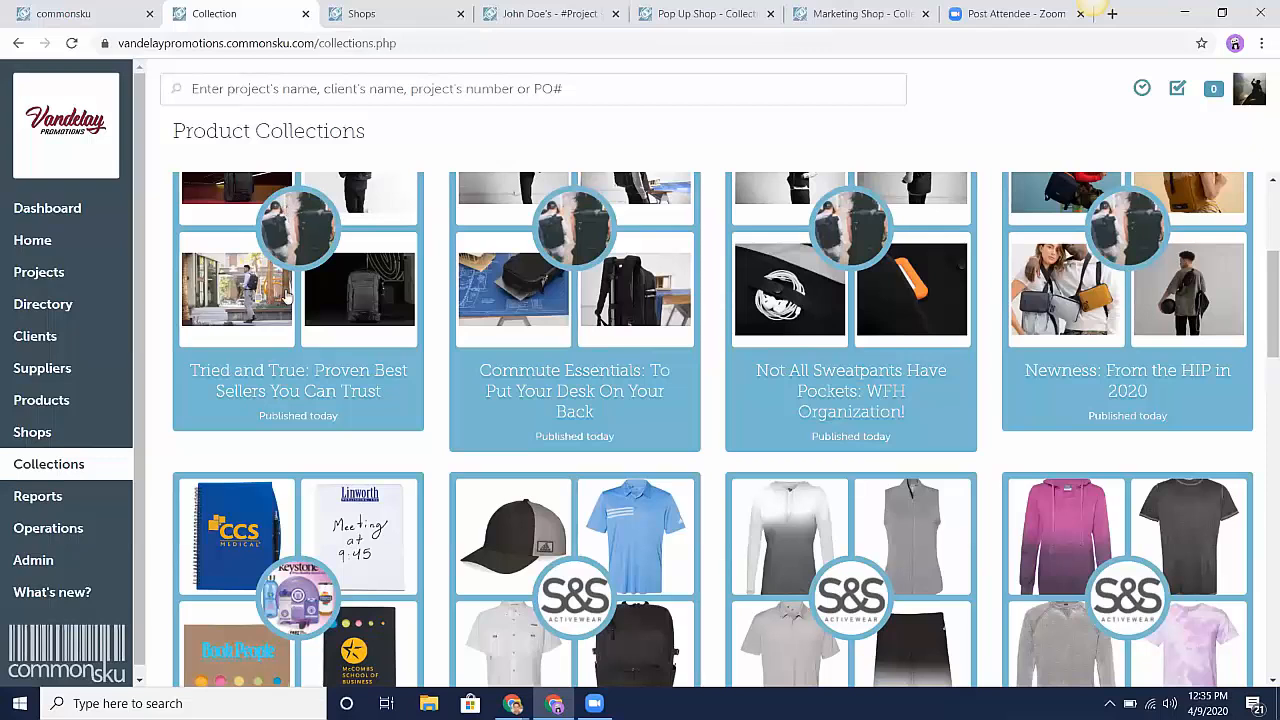
scroll(413, 280, "up", 1)
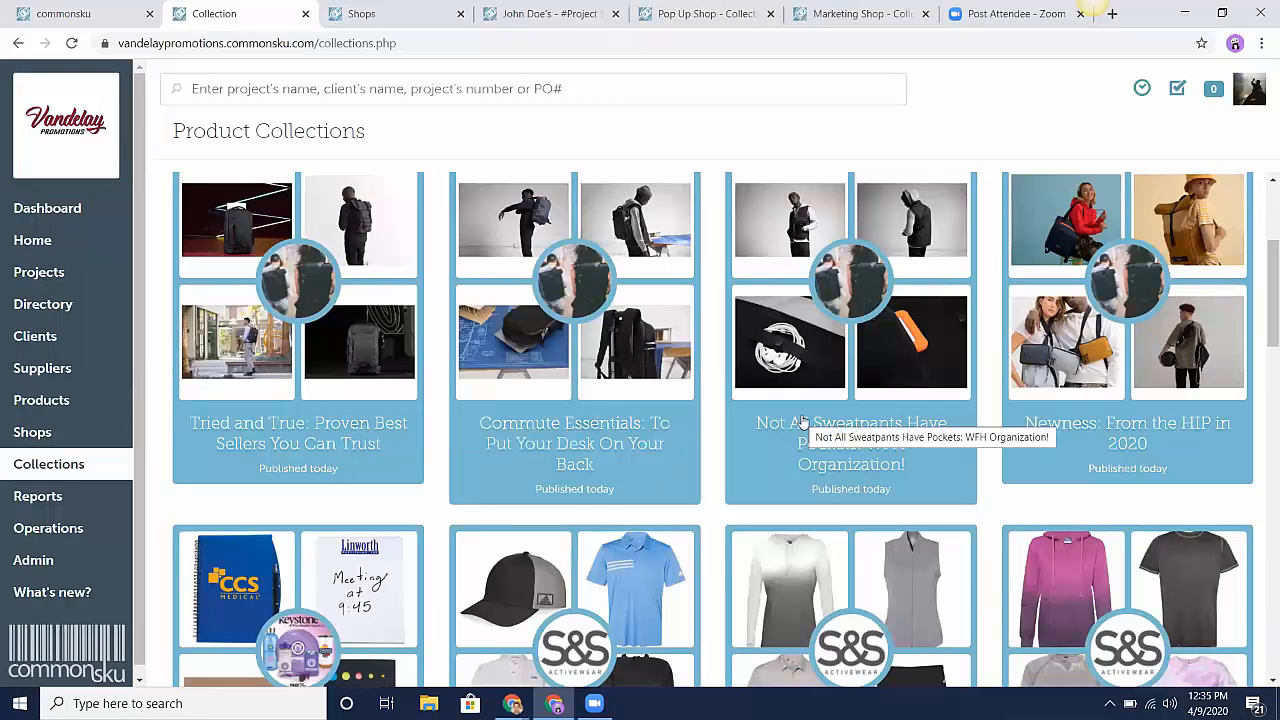
scroll(803, 422, "down", 1)
scroll(803, 422, "down", 5)
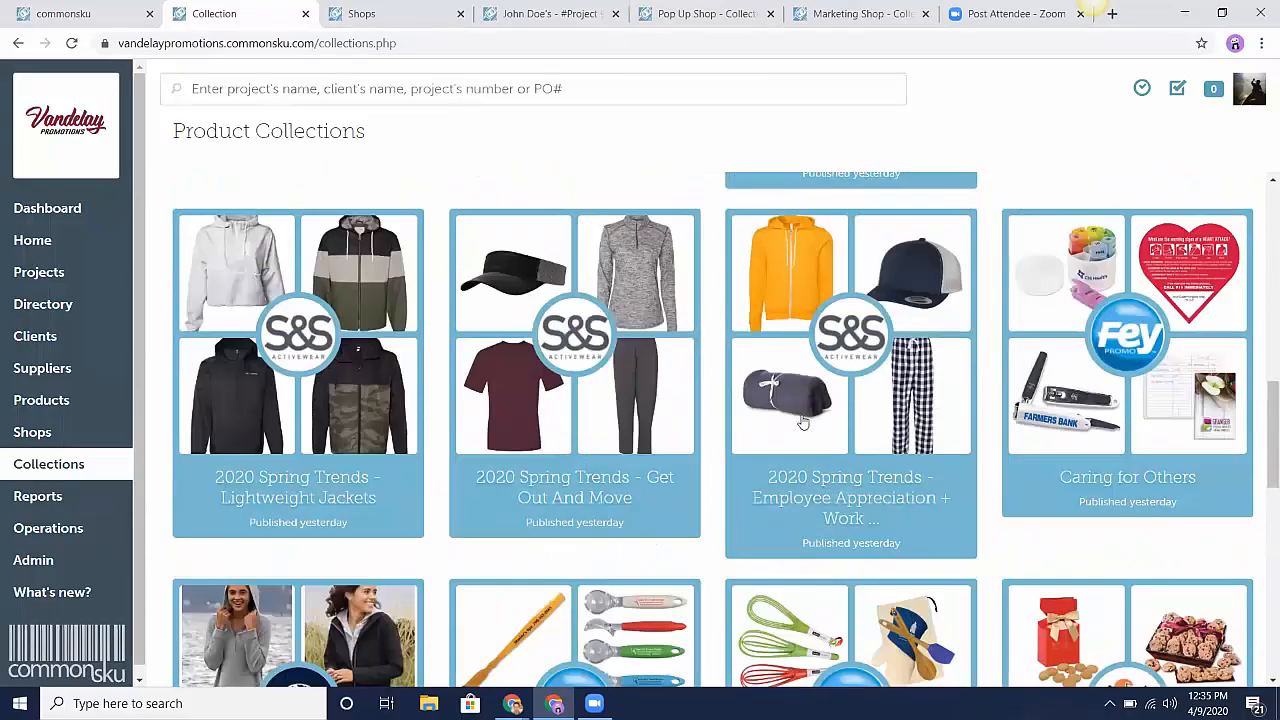
scroll(803, 422, "down", 10)
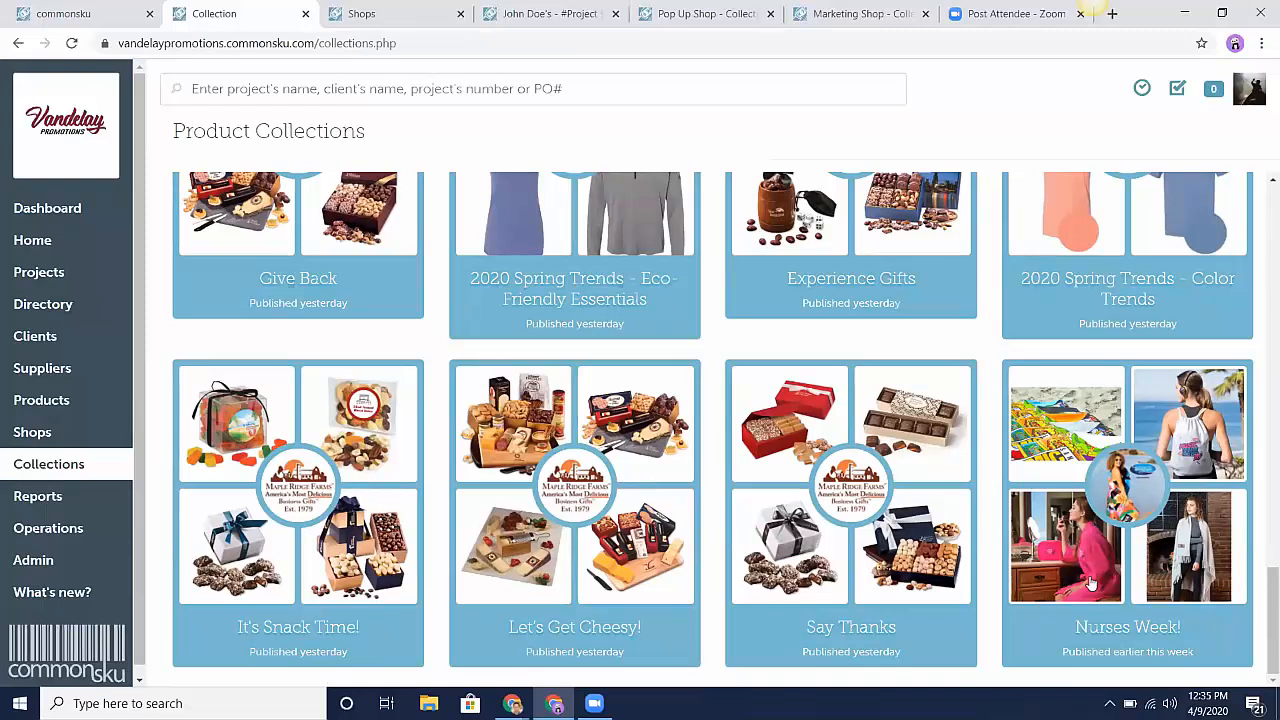
scroll(933, 640, "up", 10)
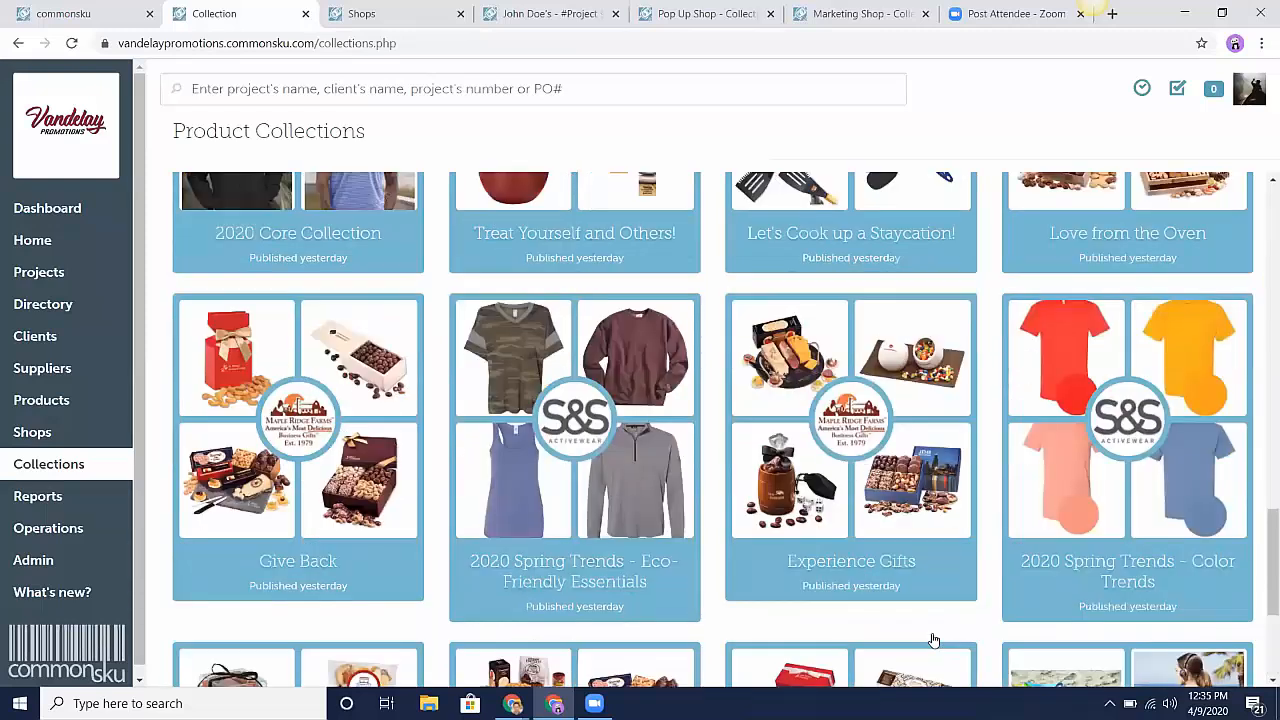
scroll(933, 640, "up", 5)
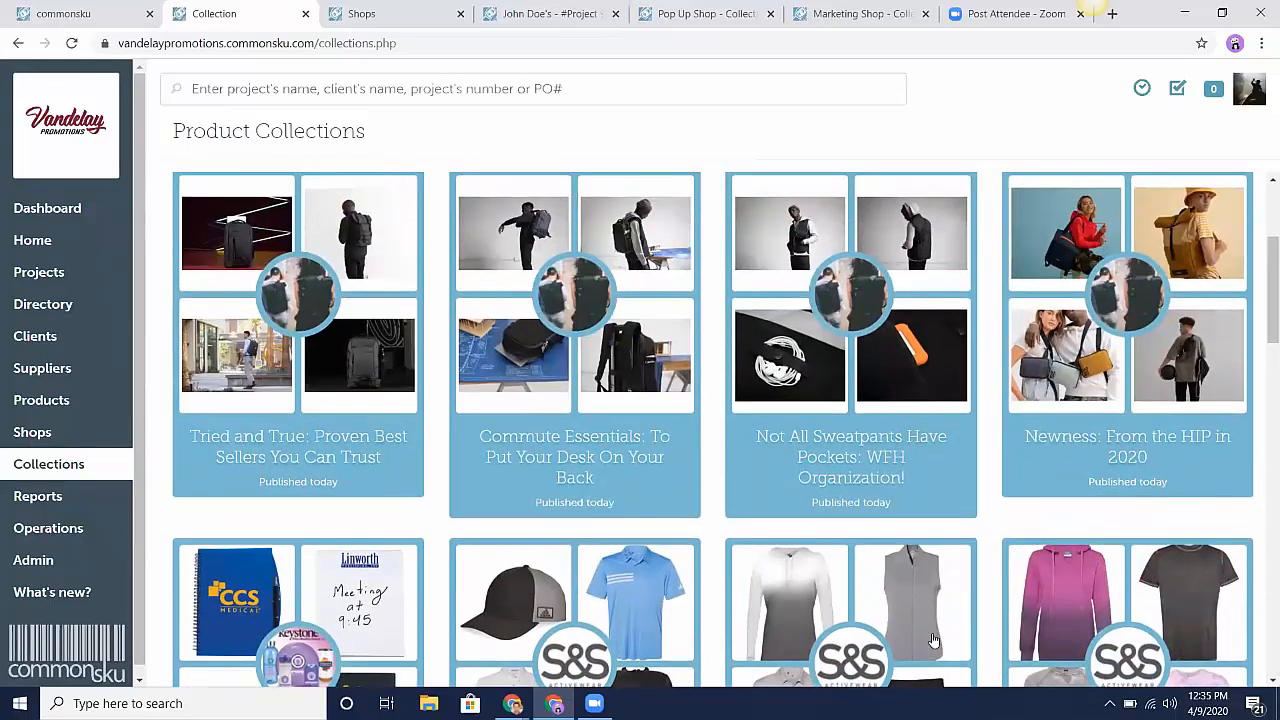
scroll(933, 640, "up", 2)
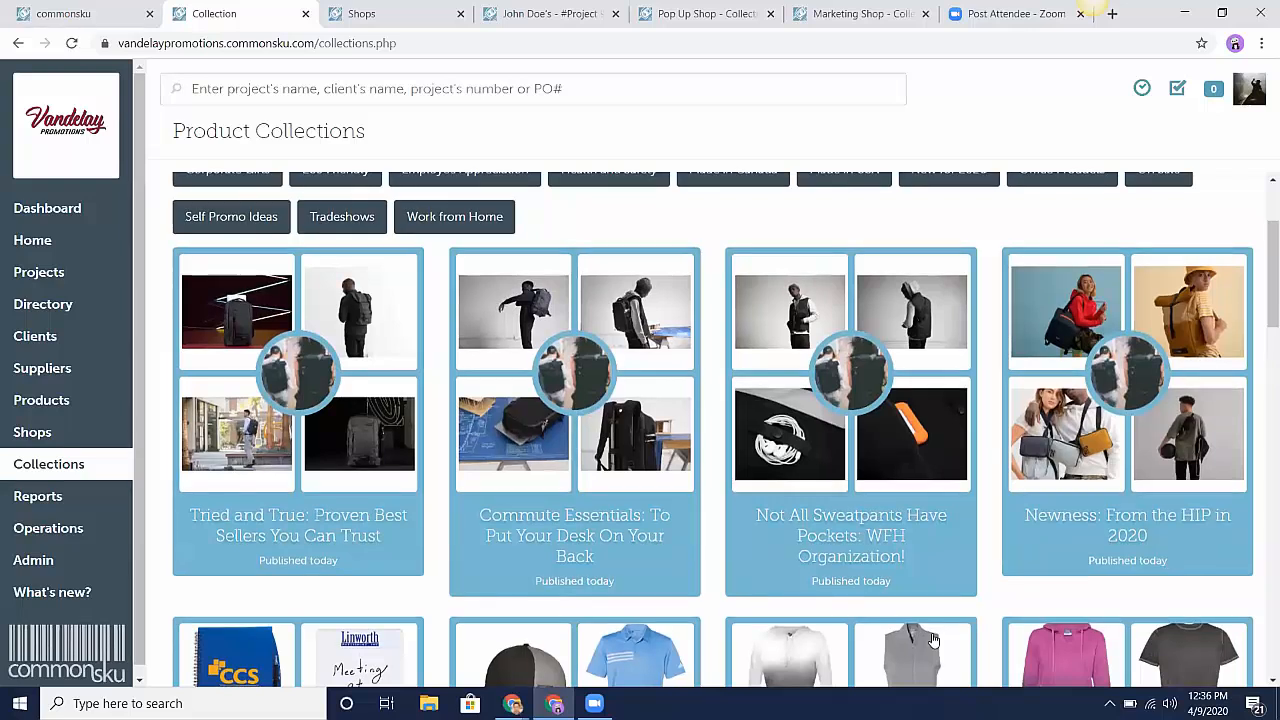
scroll(932, 640, "up", 2)
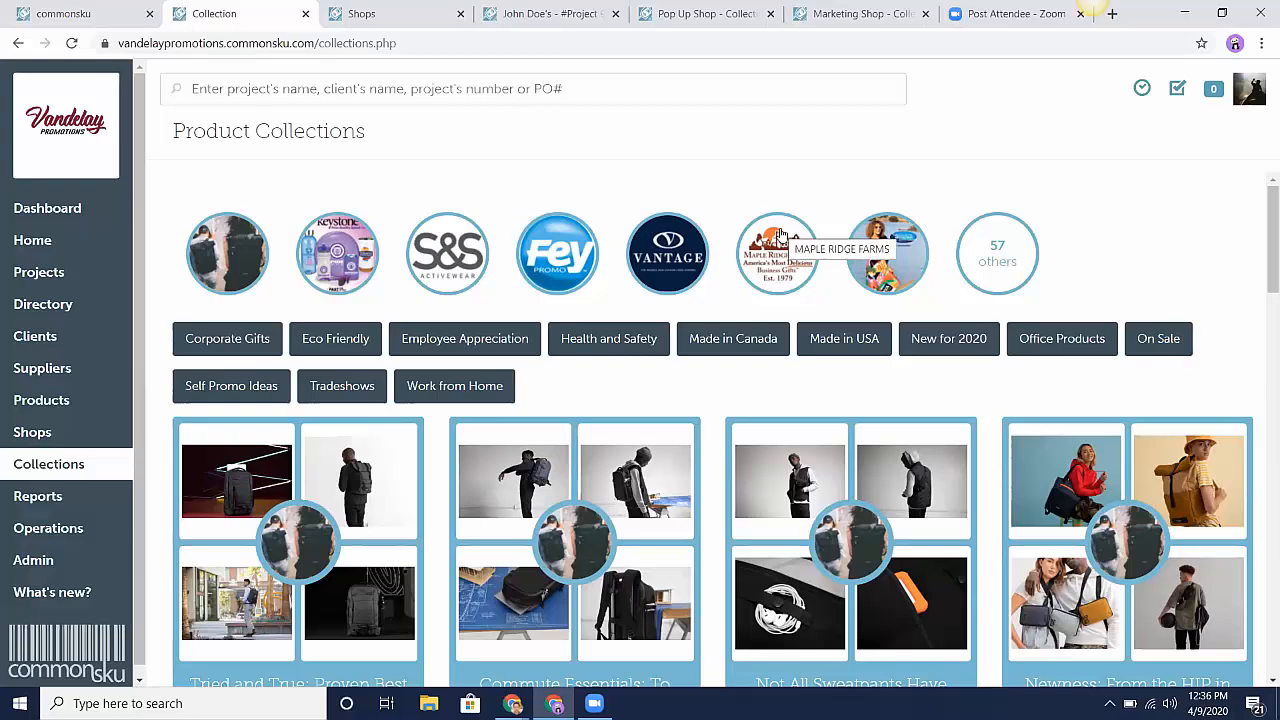
- Filter the collections by the supplier Vantage, chosen from the full supplier list, and look through its collections
left_click(1004, 260)
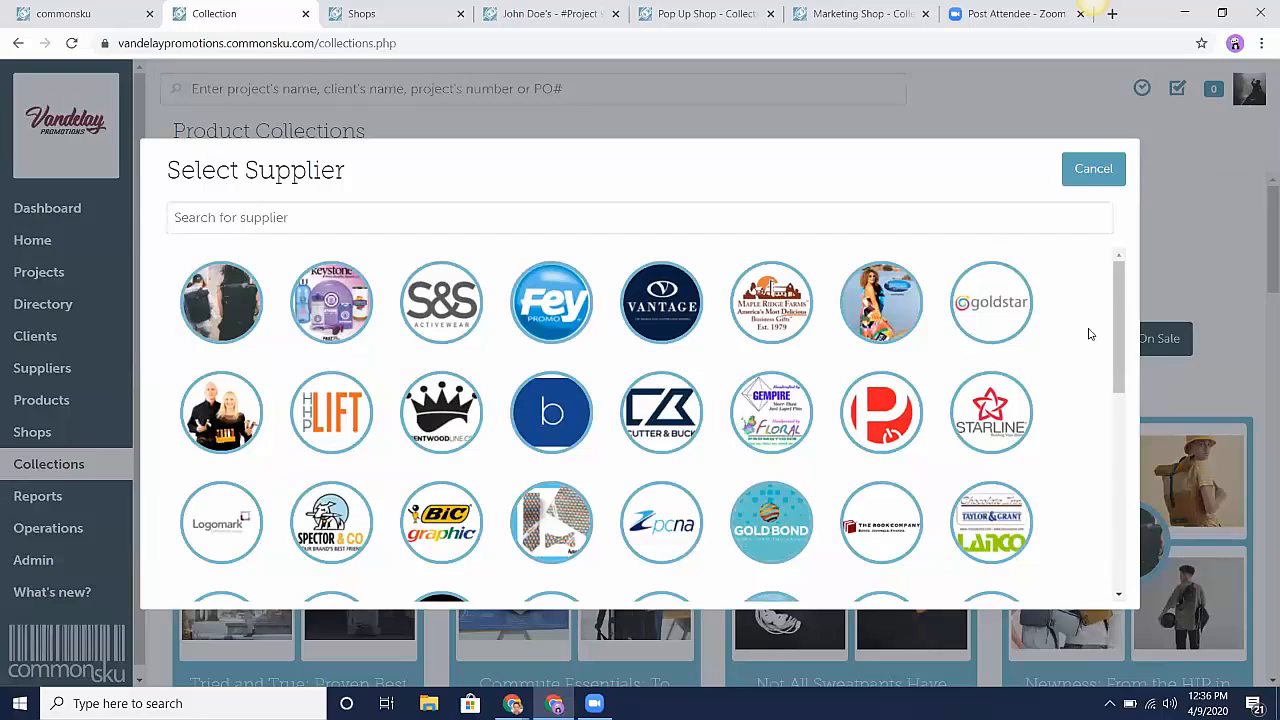
scroll(1083, 427, "down", 1)
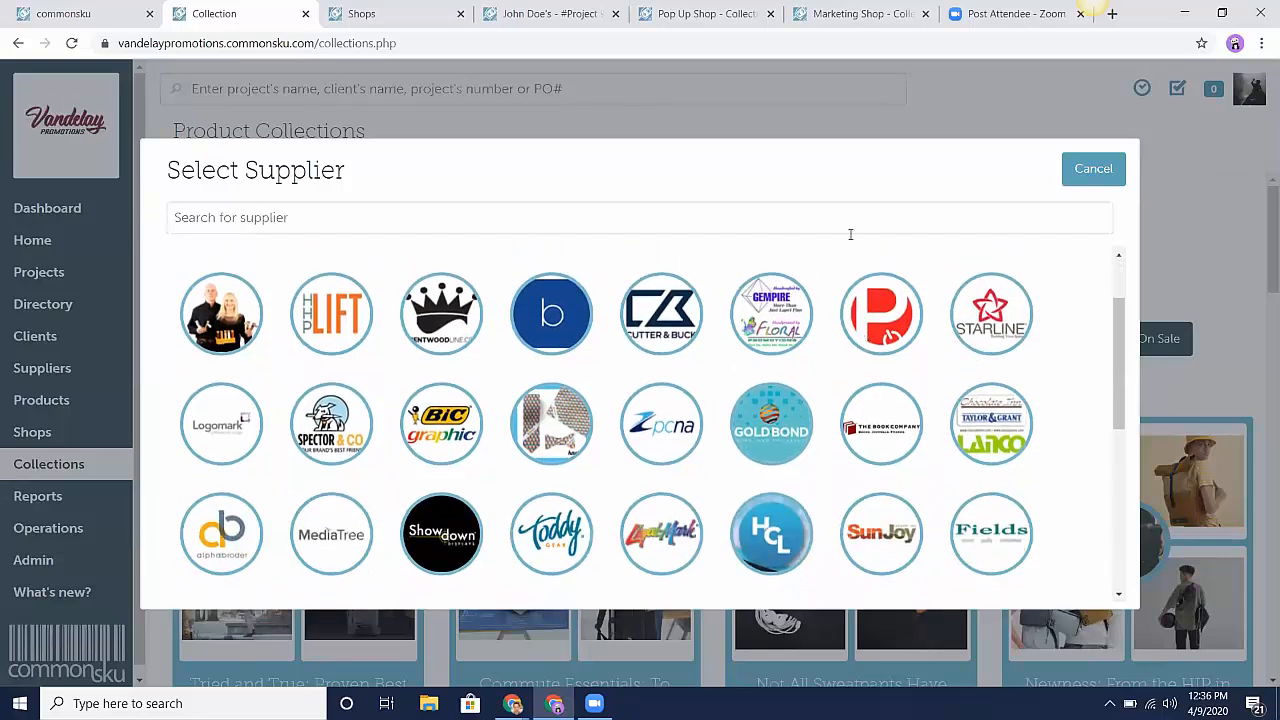
scroll(1038, 434, "down", 2)
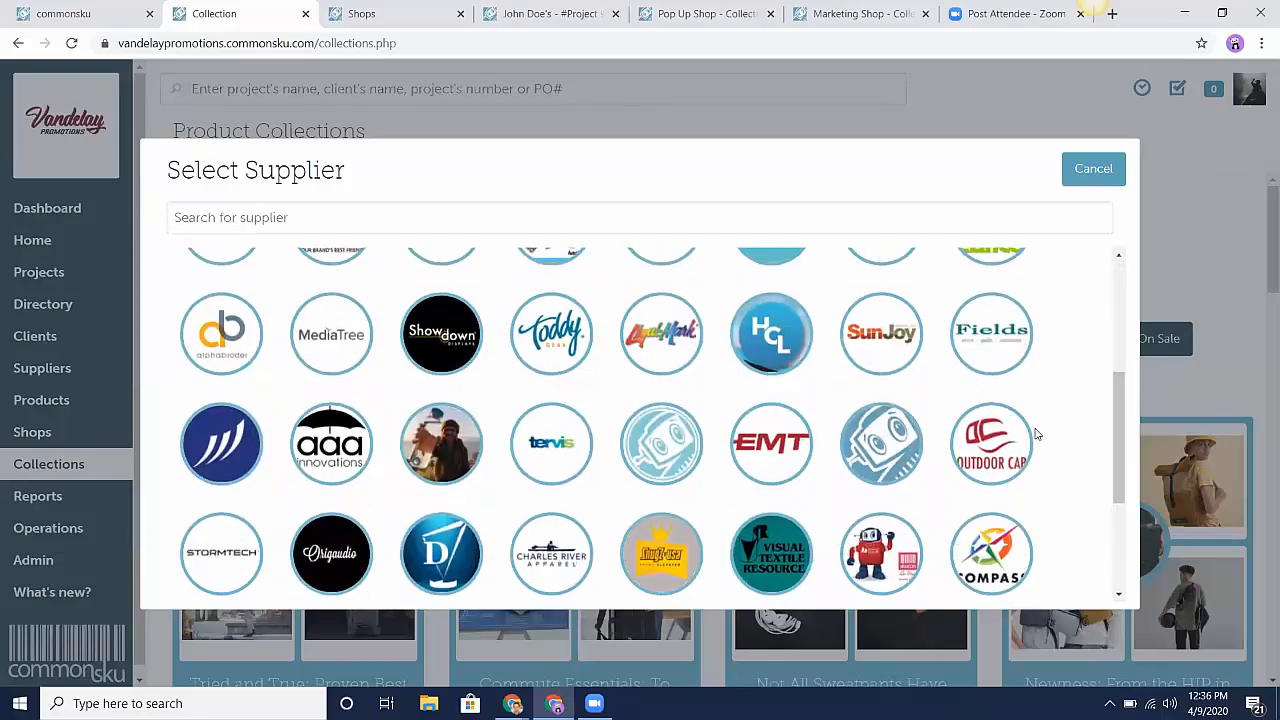
scroll(1036, 434, "down", 2)
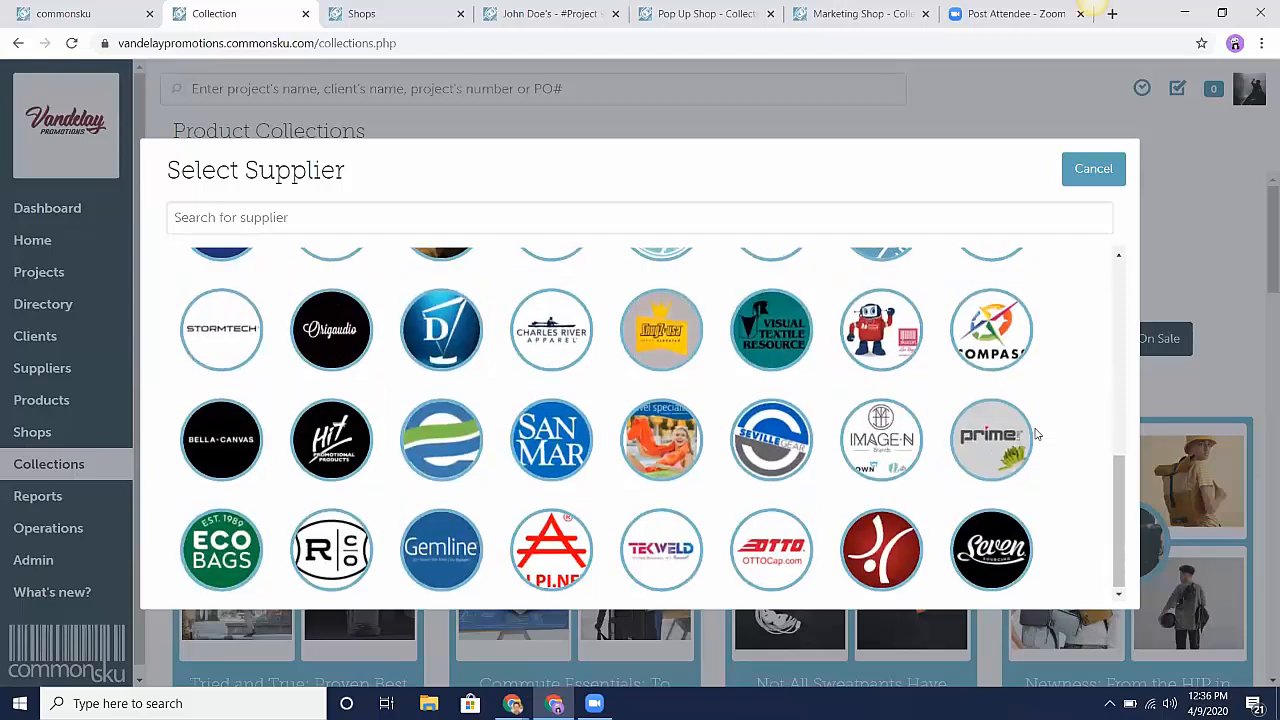
scroll(1036, 434, "up", 5)
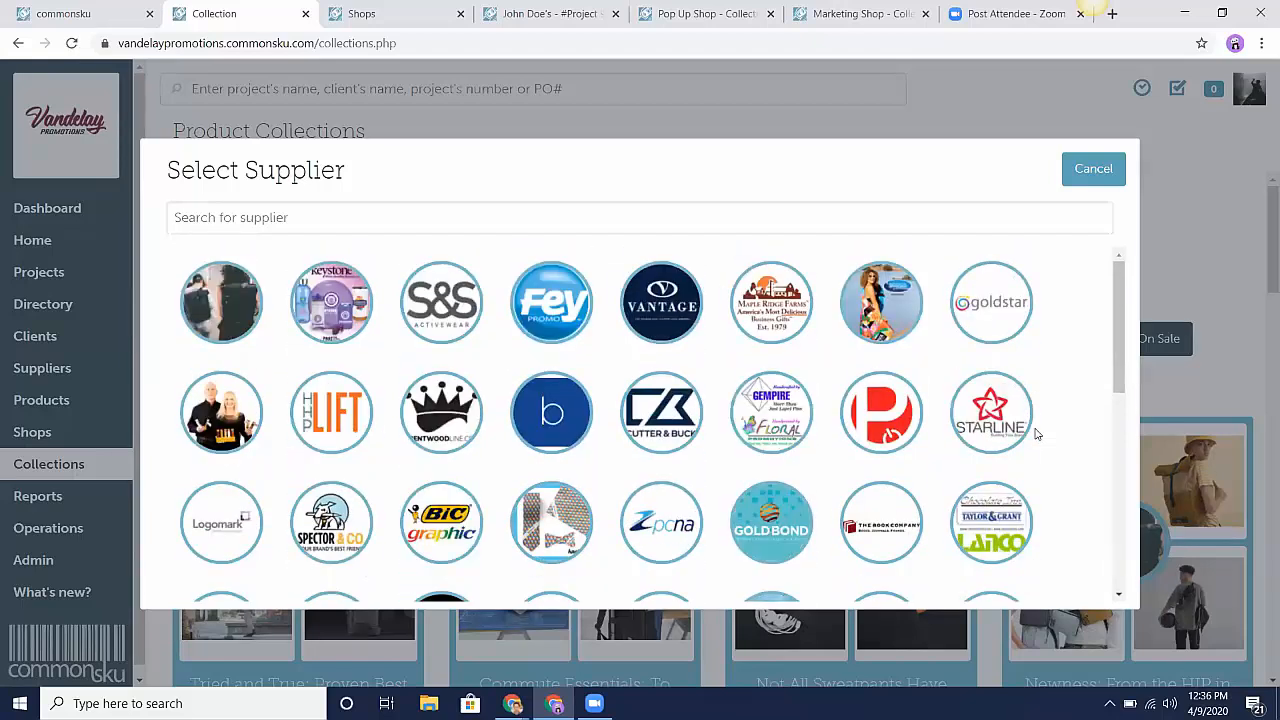
left_click(649, 302)
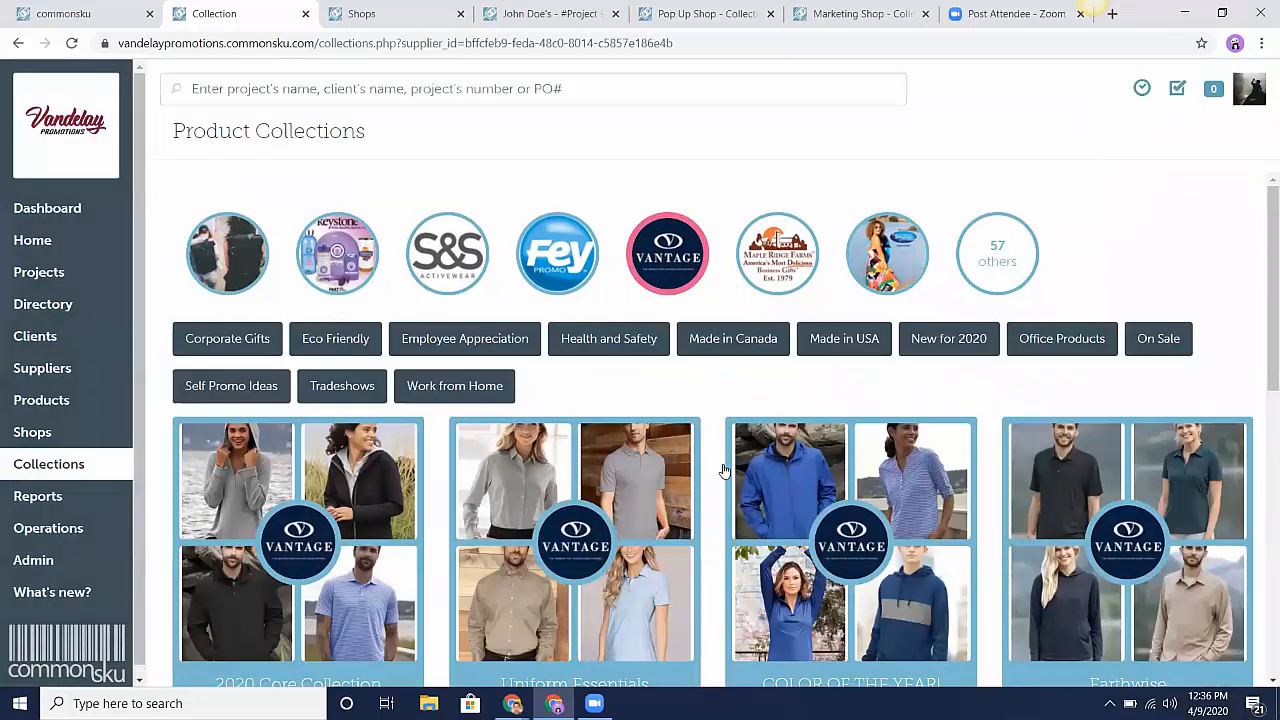
scroll(700, 465, "down", 2)
scroll(724, 471, "down", 2)
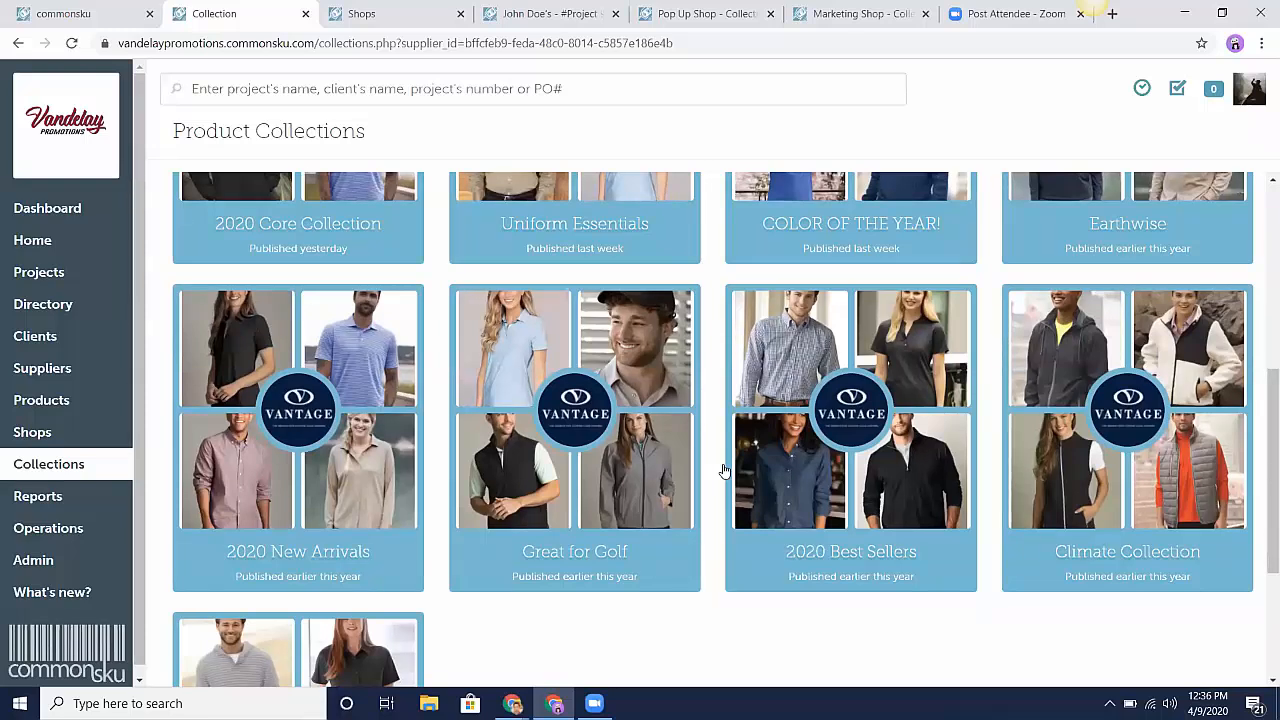
scroll(724, 470, "up", 5)
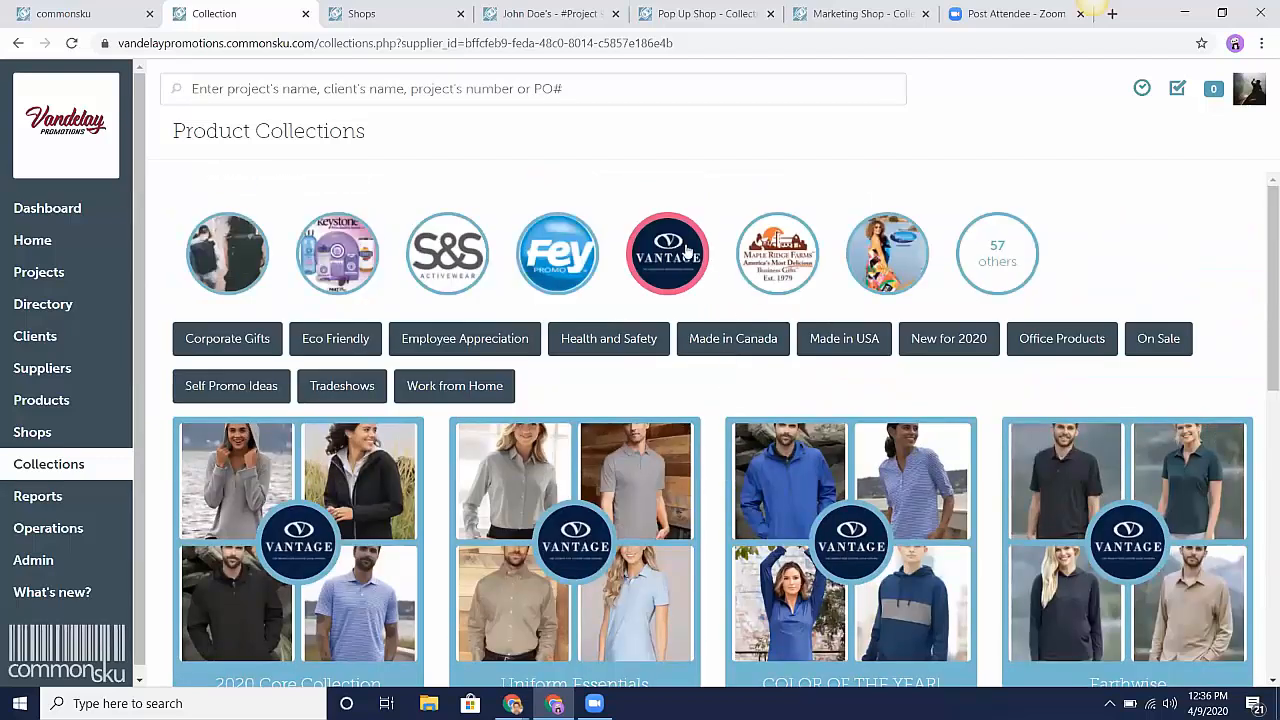
- Show only the Maple Ridge Farms collections, look through them, and clear the supplier filter
left_click(775, 245)
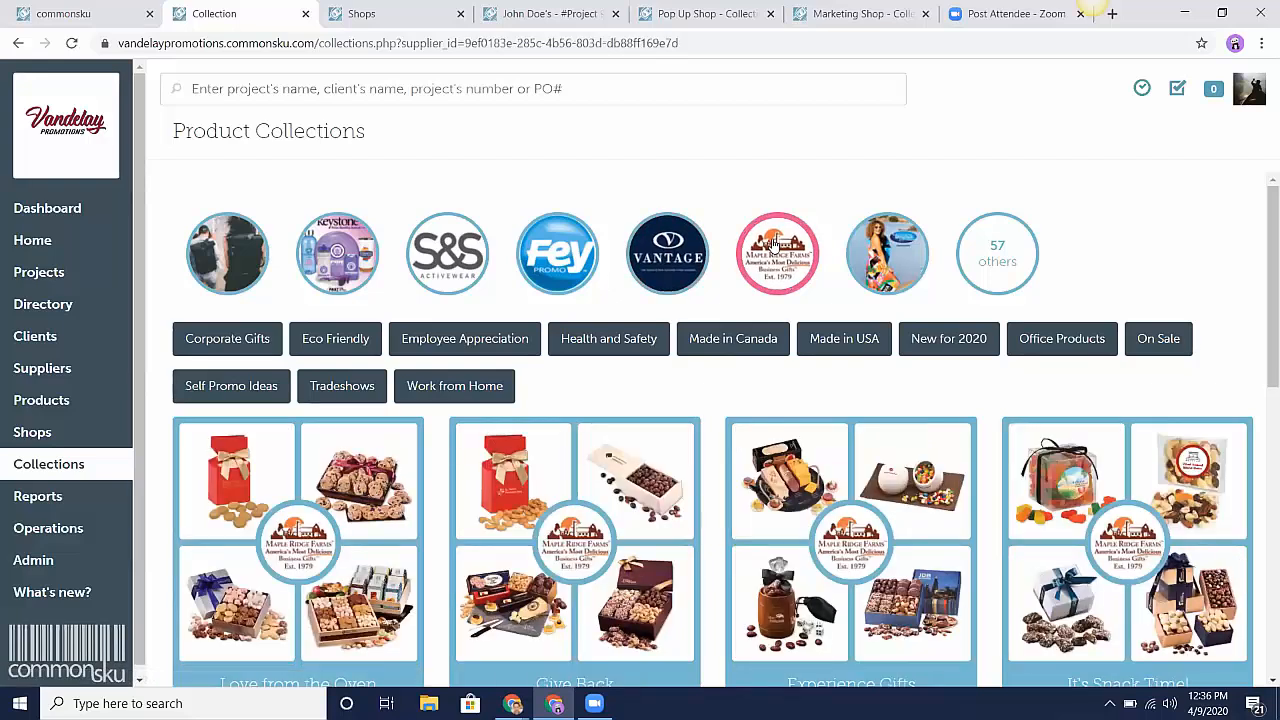
scroll(876, 387, "down", 3)
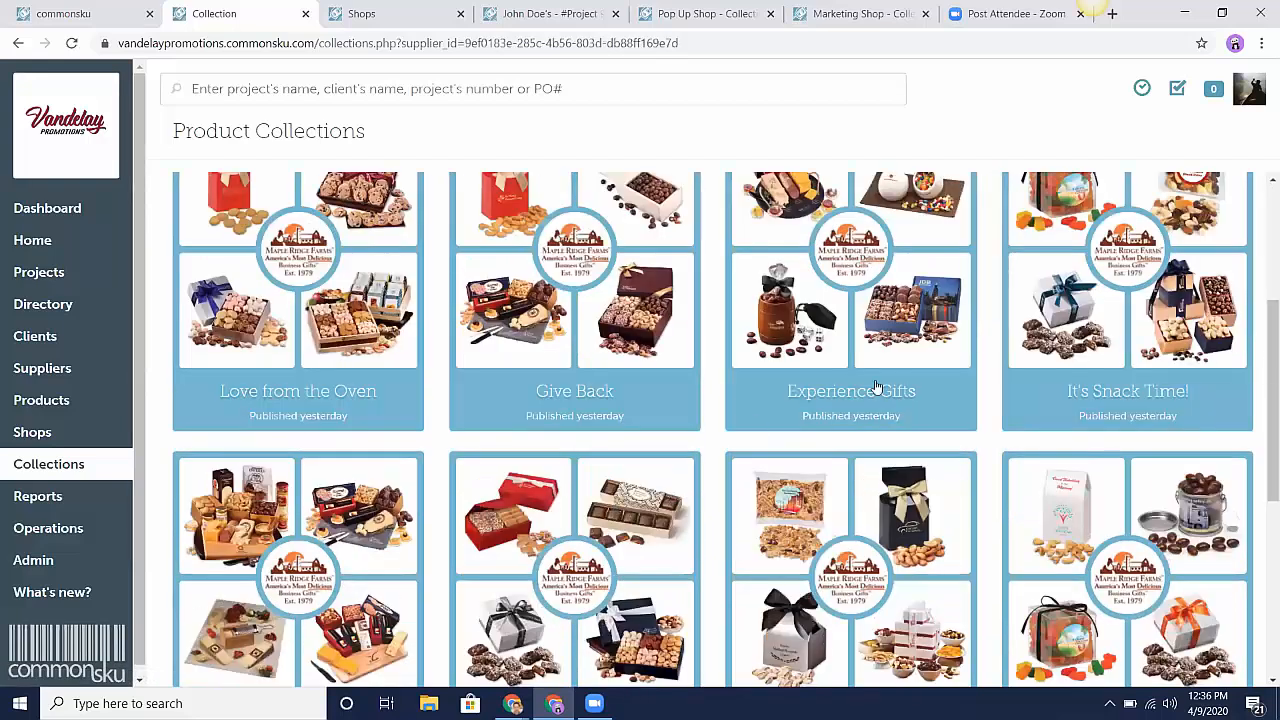
scroll(1106, 474, "down", 3)
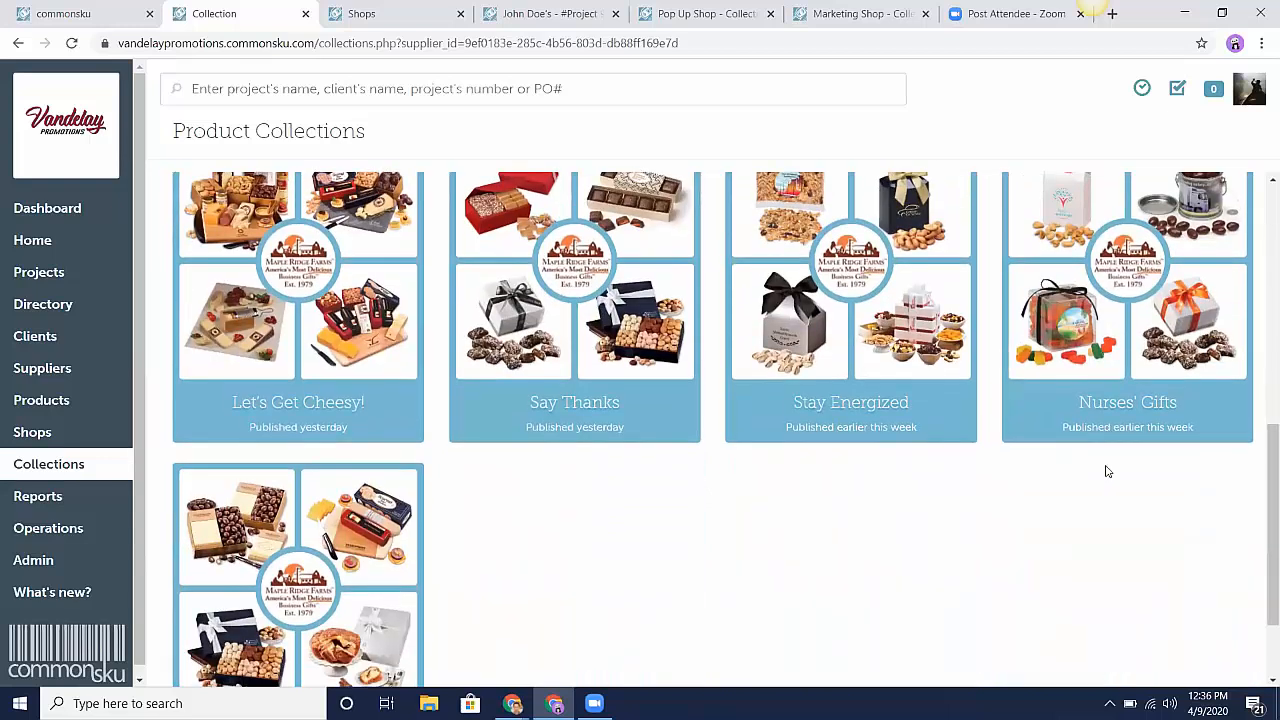
scroll(1106, 471, "up", 6)
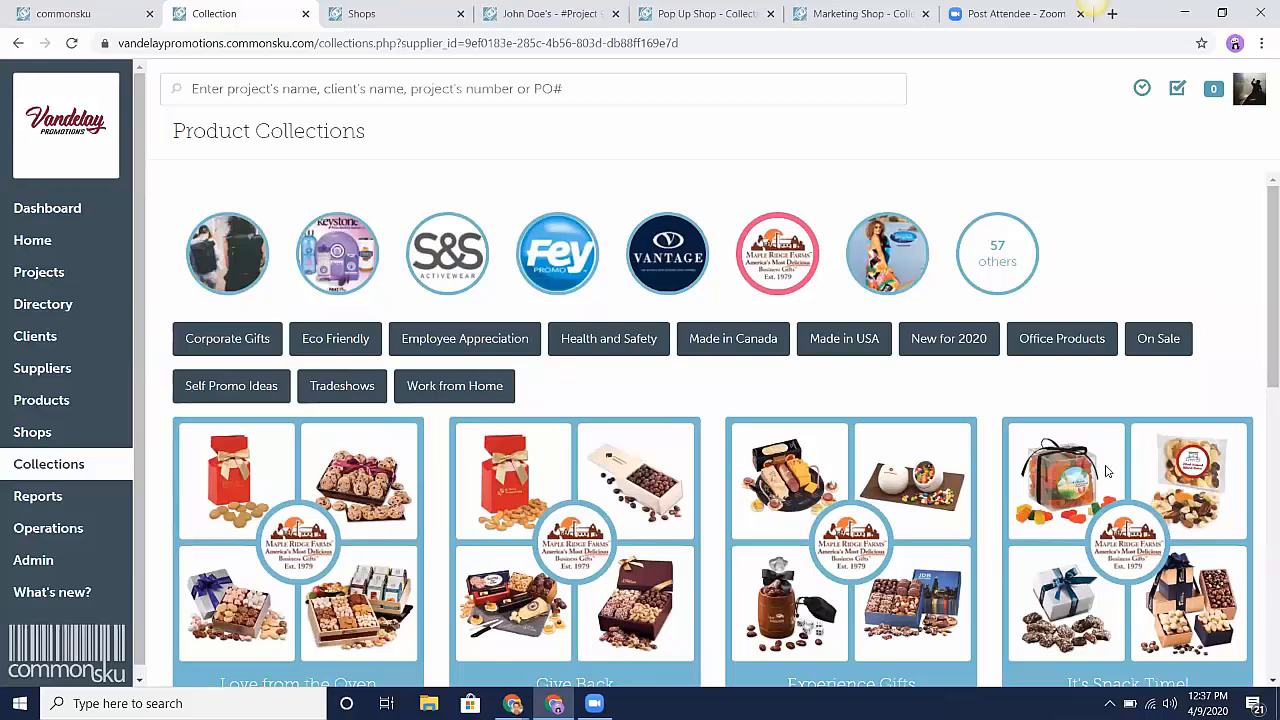
left_click(792, 281)
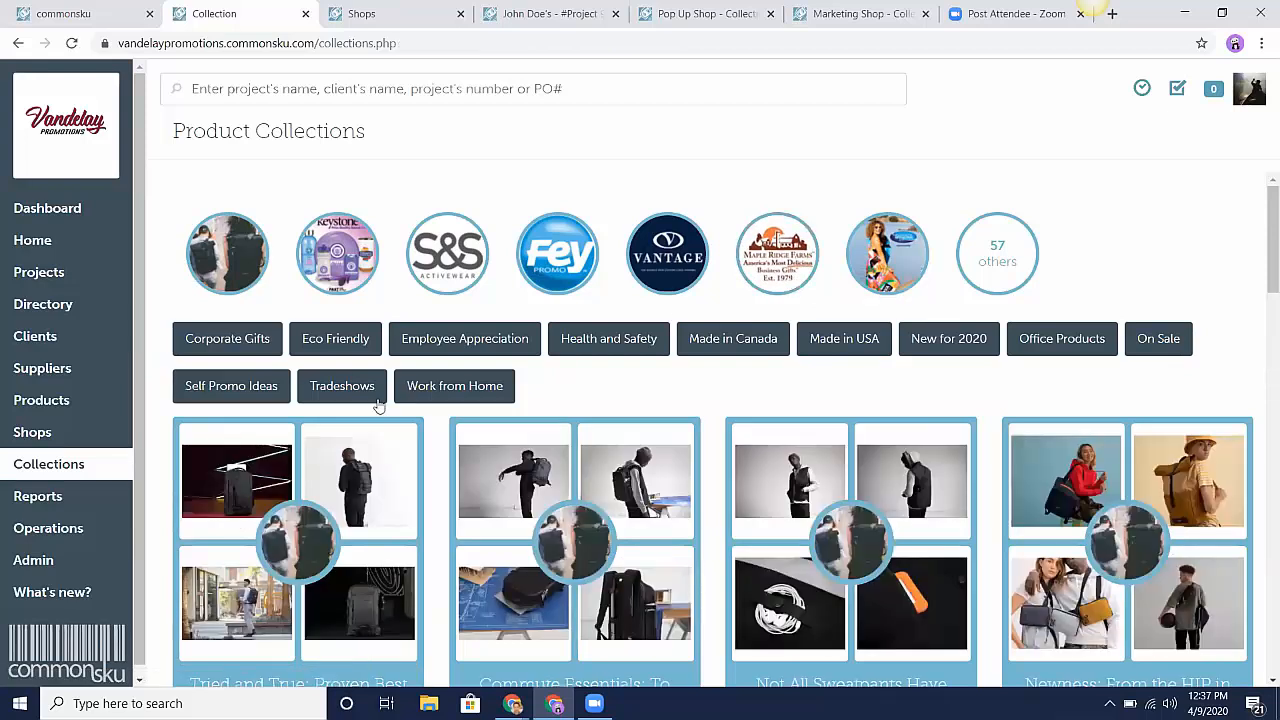
- Filter the product collections by the Work from Home theme and browse the matching collections
left_click(432, 395)
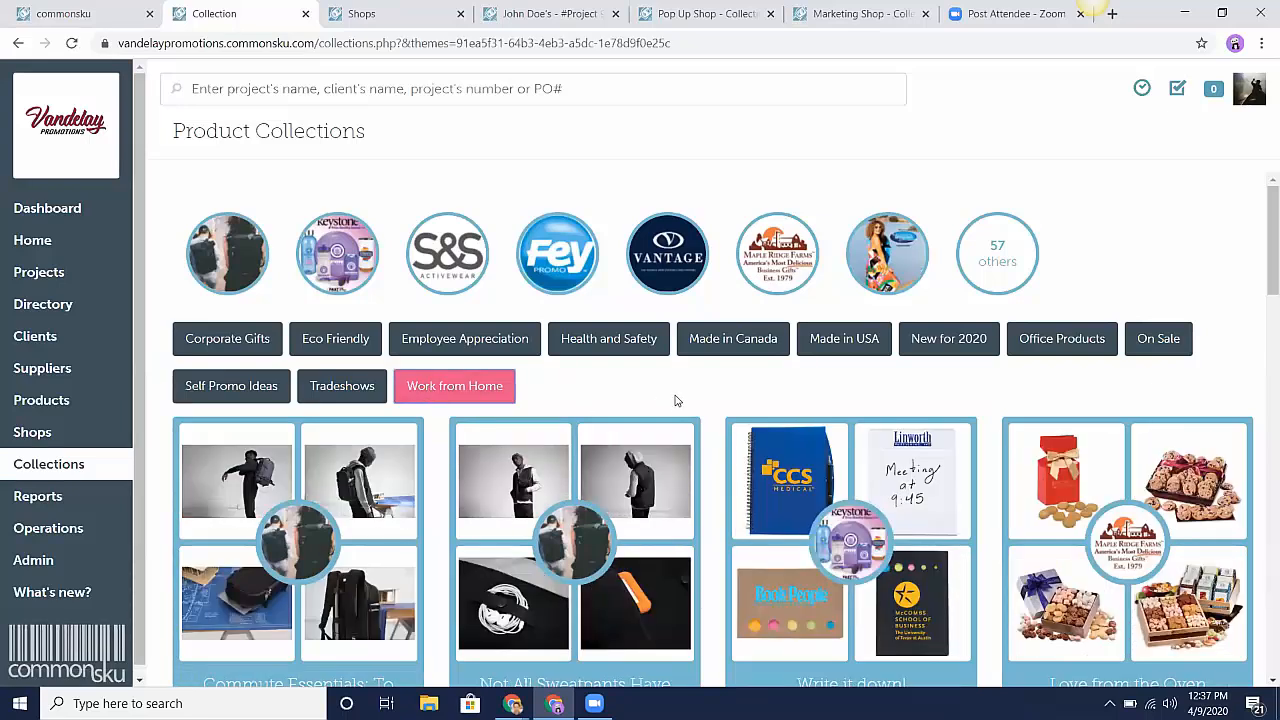
scroll(675, 400, "down", 3)
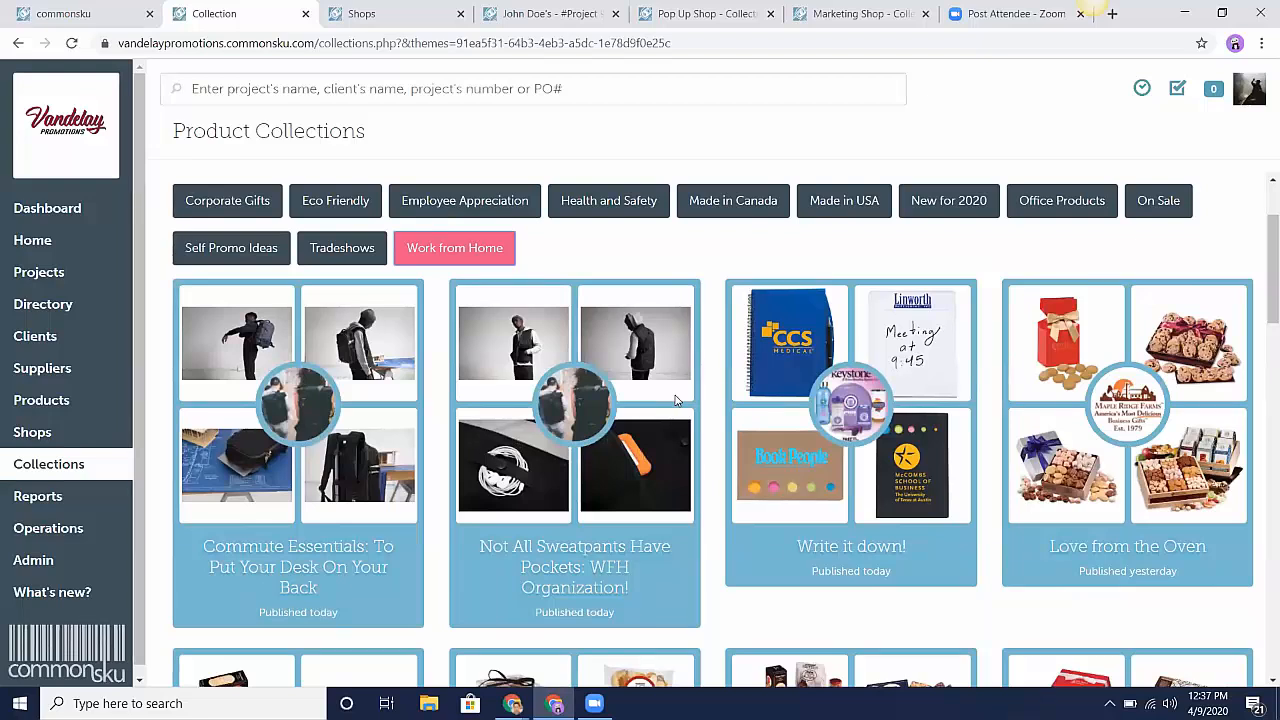
scroll(676, 400, "down", 2)
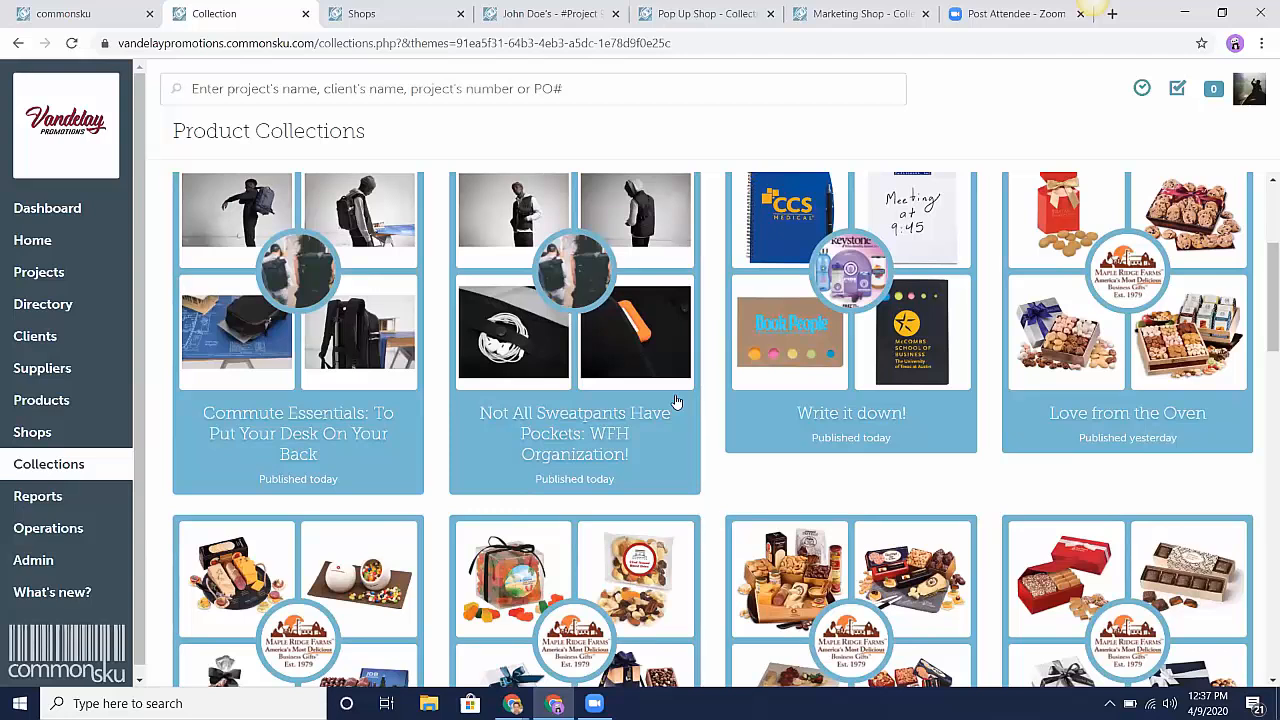
scroll(676, 400, "up", 3)
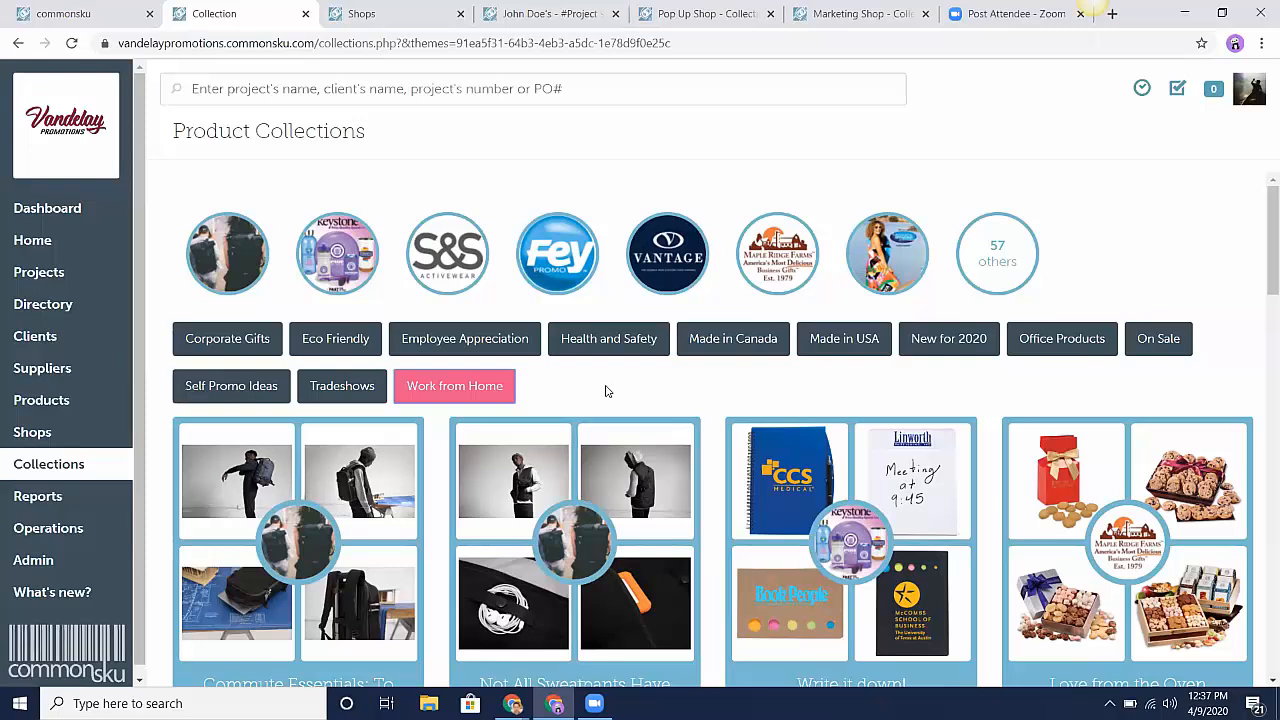
scroll(605, 391, "down", 9)
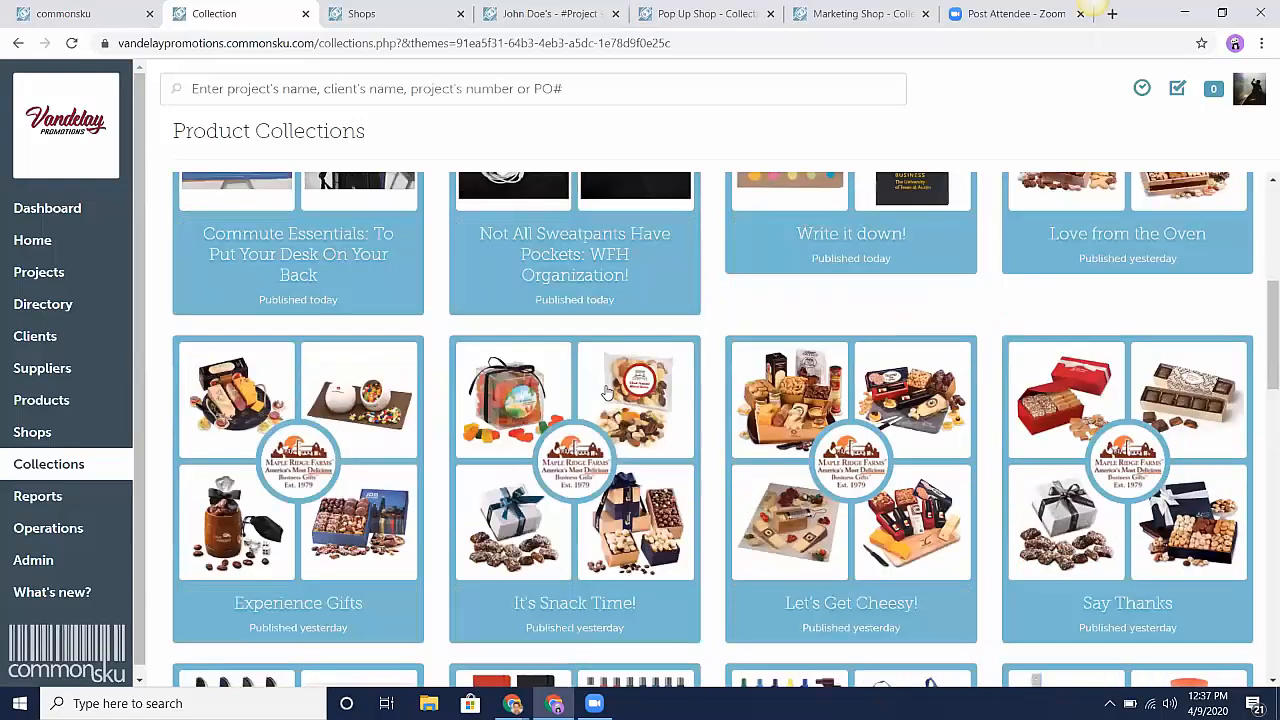
scroll(605, 391, "down", 5)
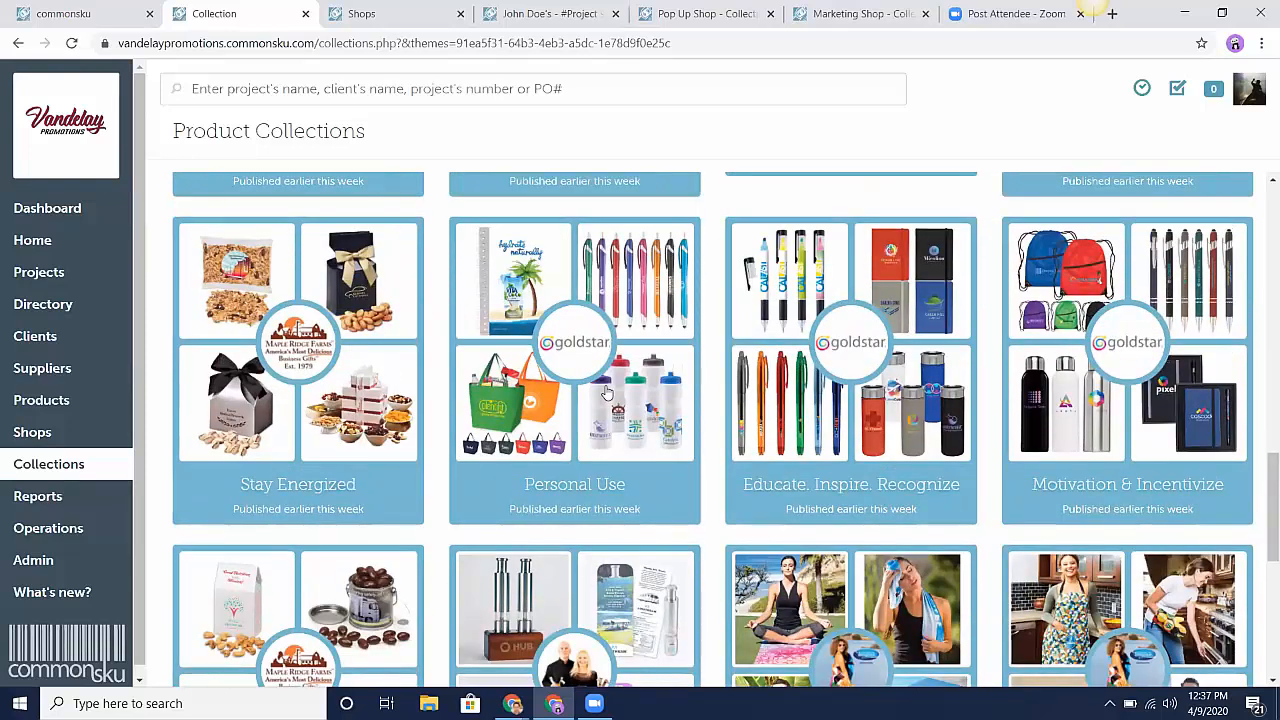
scroll(605, 391, "down", 4)
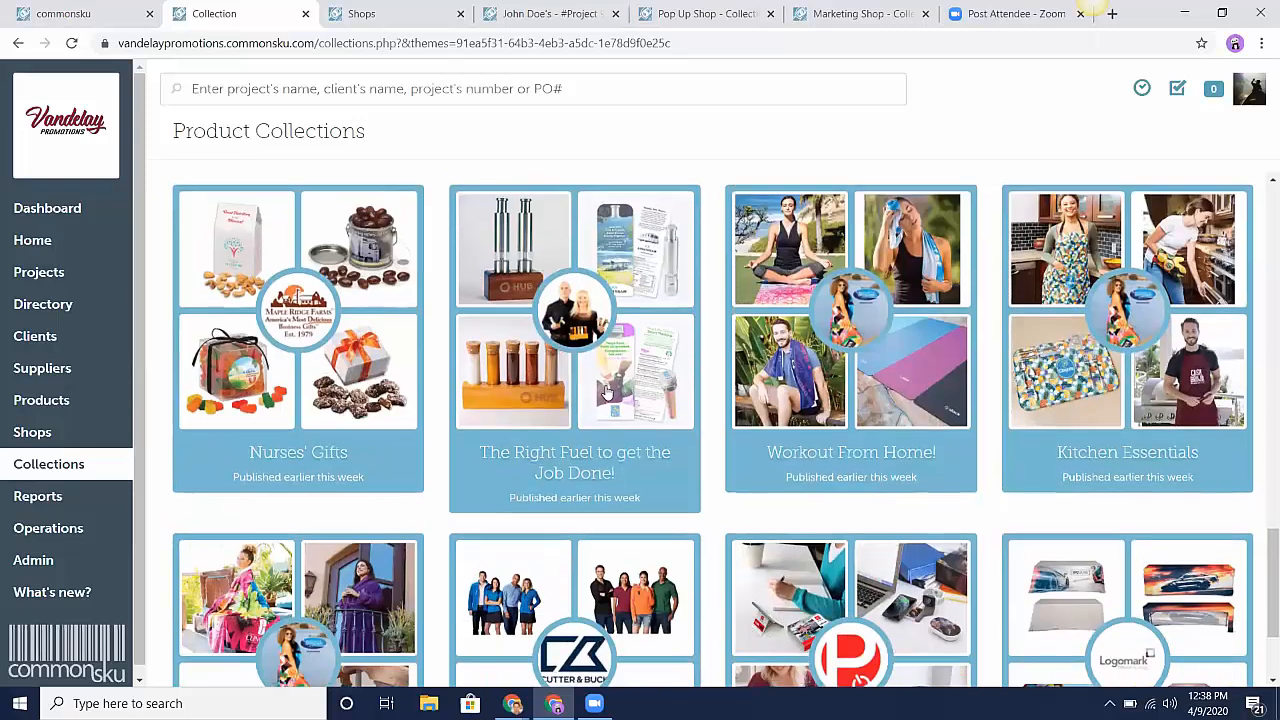
- Open the "Workout From Home!" collection, look through its products, and return to the Product Collections page
left_click(891, 438)
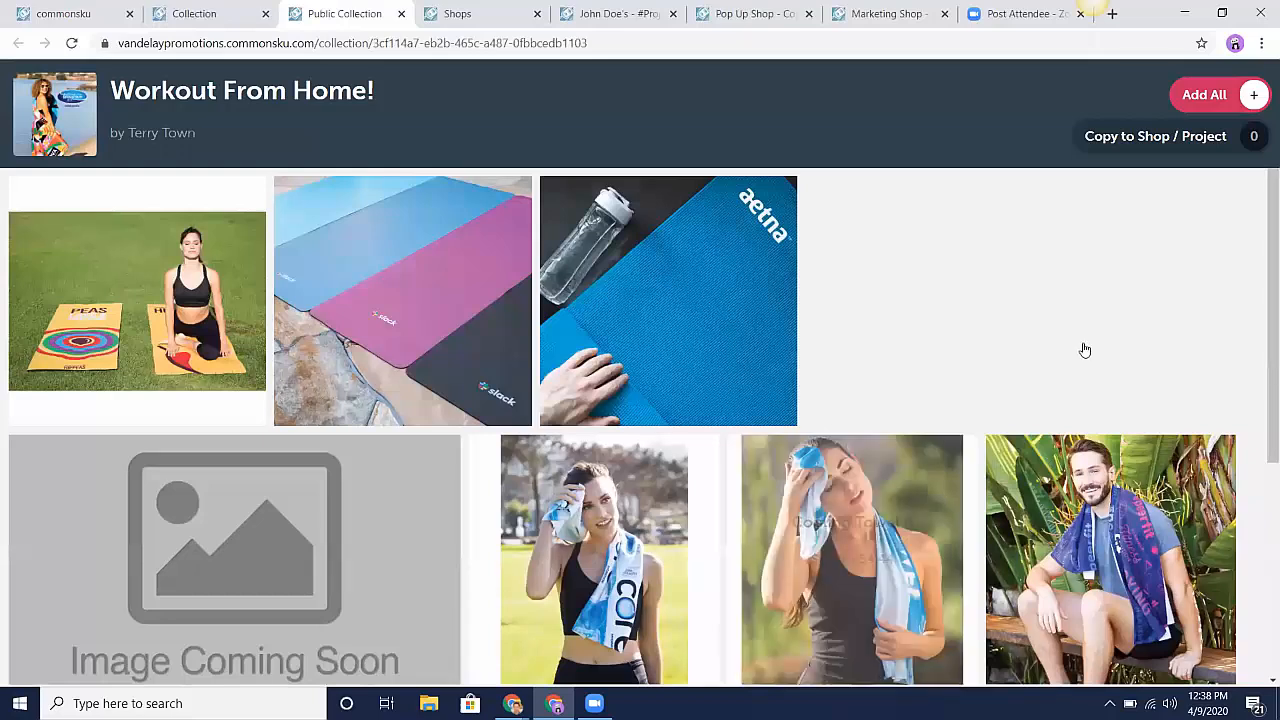
scroll(1085, 348, "down", 2)
scroll(1085, 348, "down", 2)
scroll(1085, 349, "up", 3)
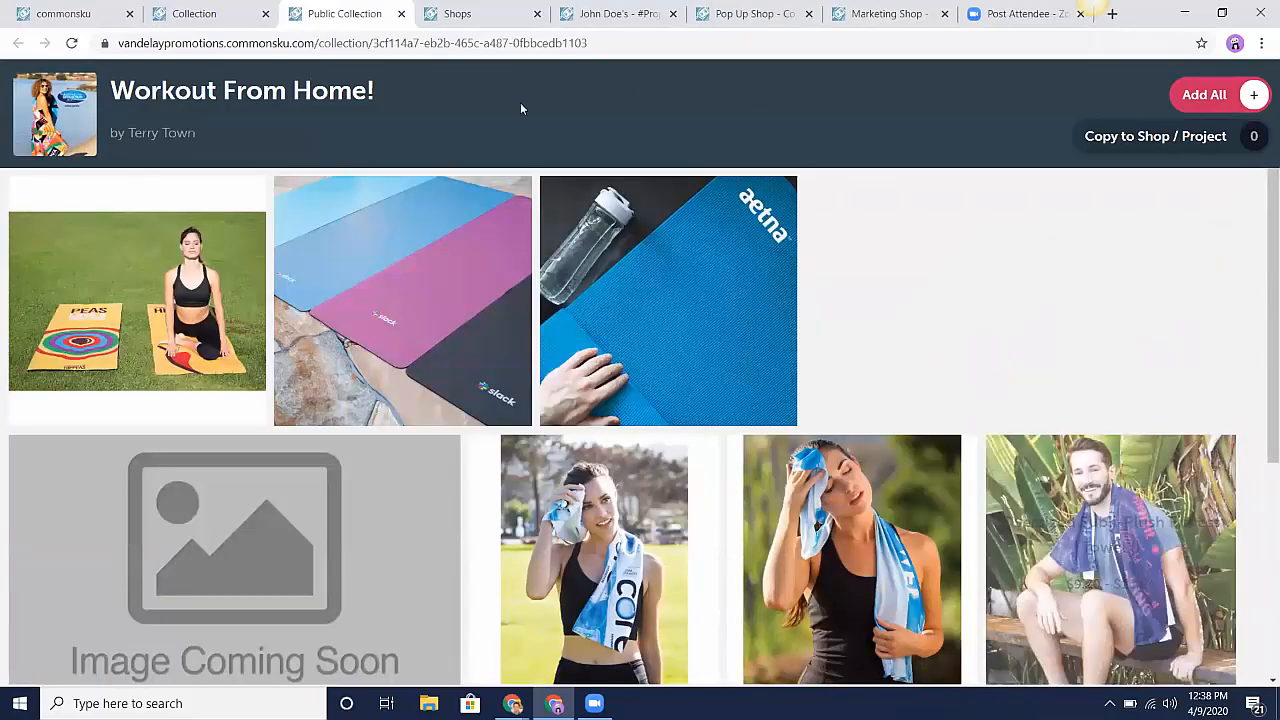
left_click(231, 10)
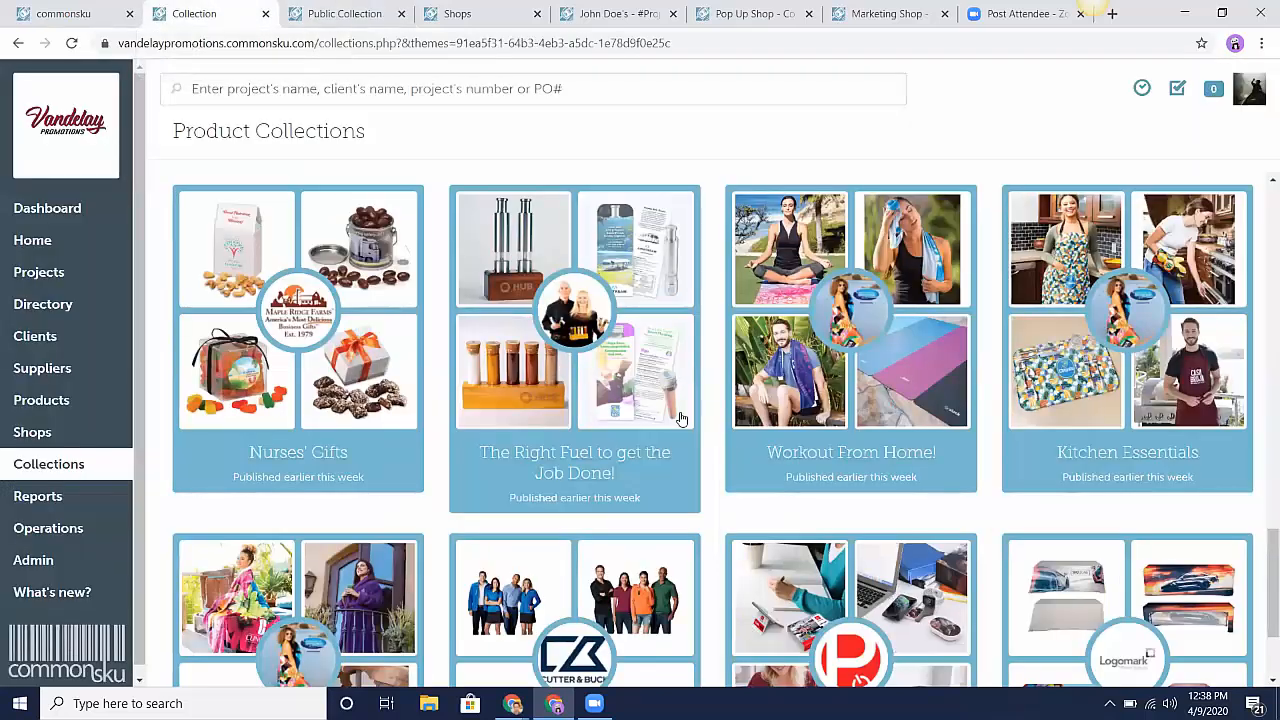
- Open the "Not All Sweatpants Have Pockets: WFH Organization!" collection from the Work from Home results
scroll(680, 418, "up", 4)
scroll(680, 418, "up", 10)
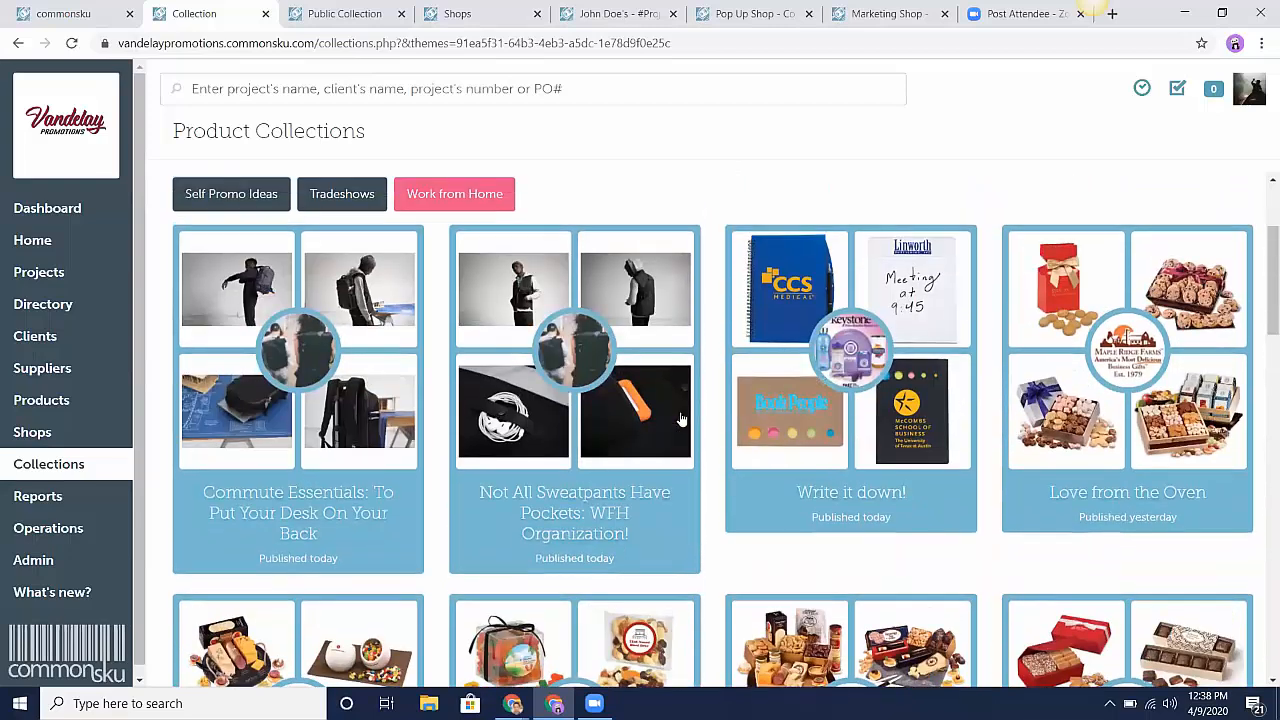
scroll(680, 418, "up", 1)
left_click(610, 446)
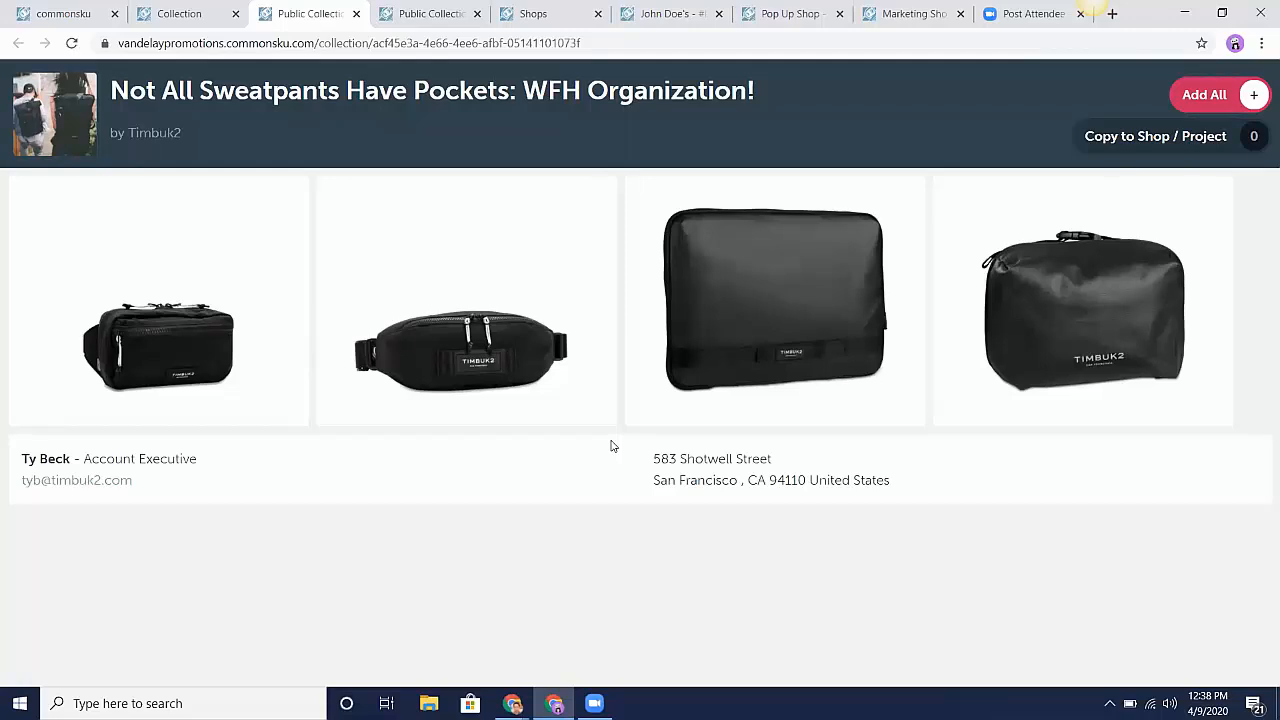
mouse_move(257, 329)
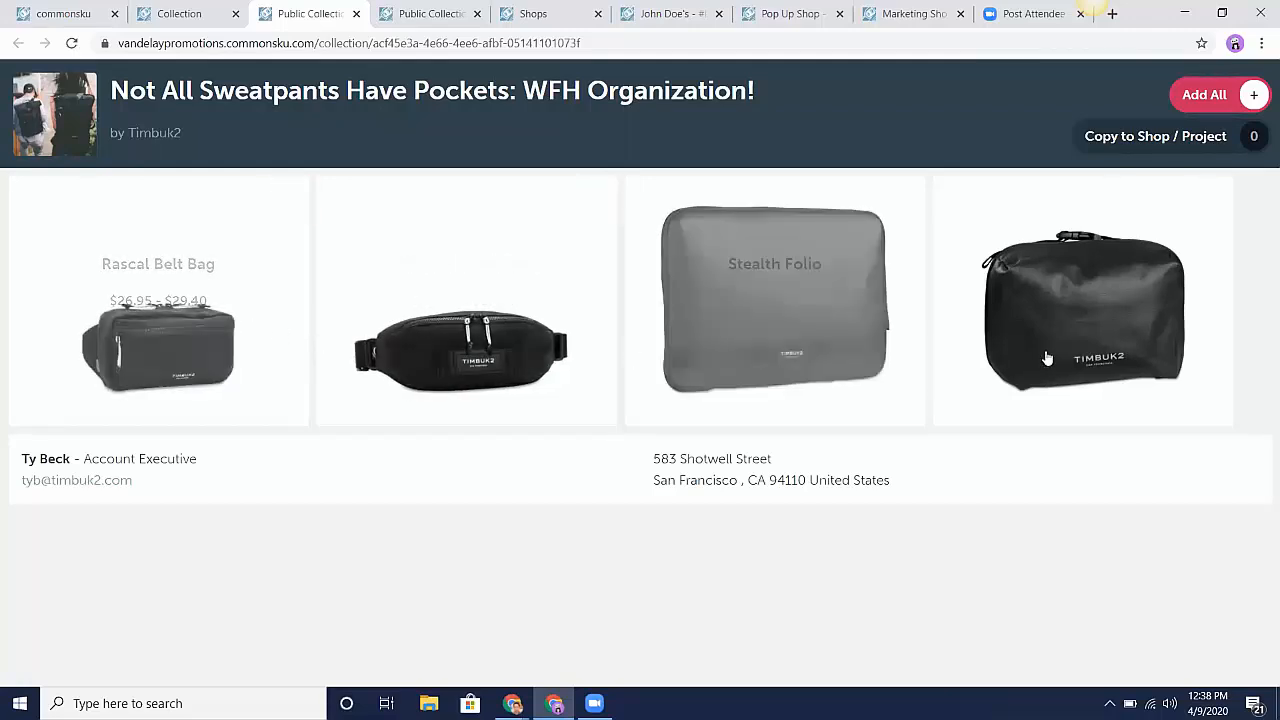
- View the details of the Rascal Belt Bag and the two products after it, and return to the Product Collections page
left_click(208, 333)
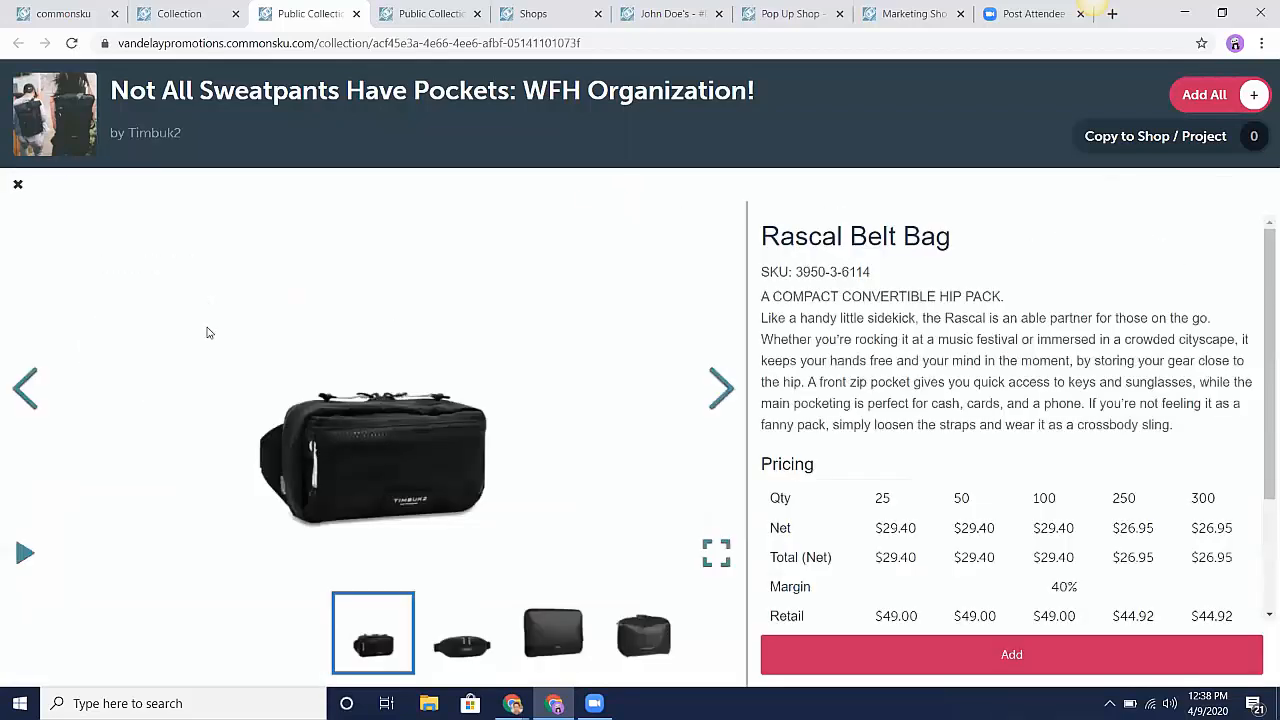
scroll(812, 447, "down", 2)
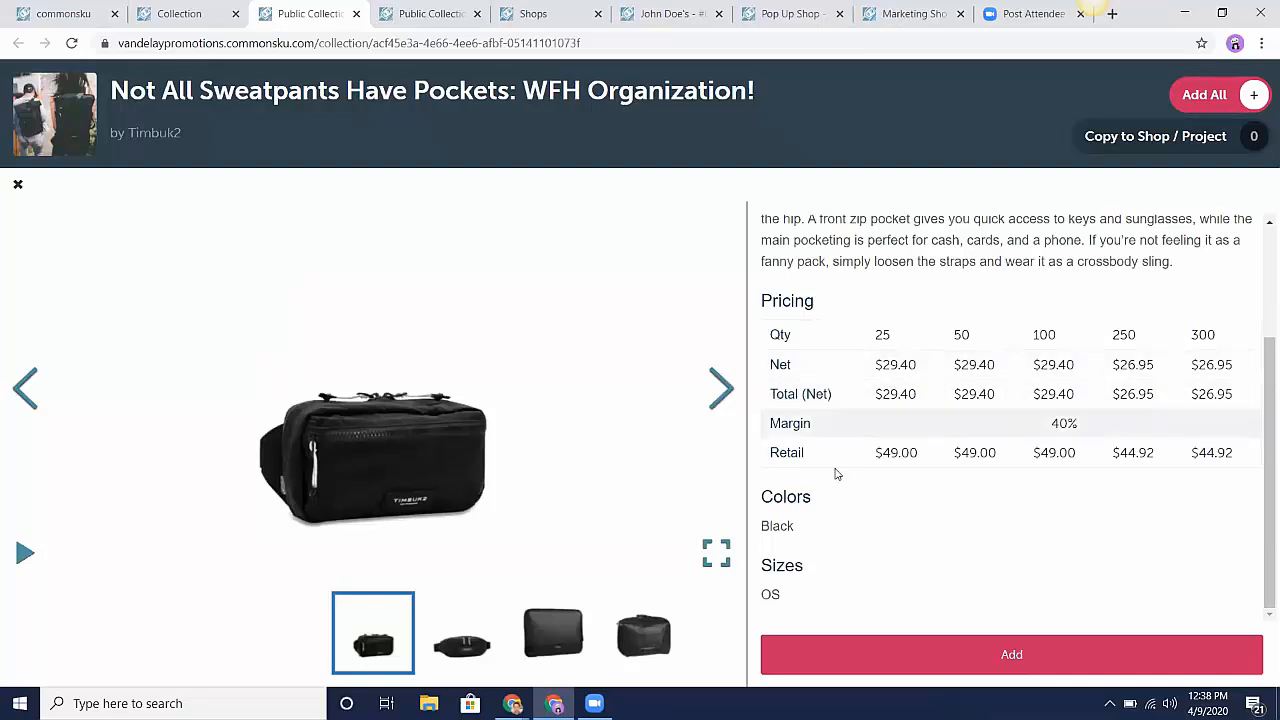
left_click(720, 388)
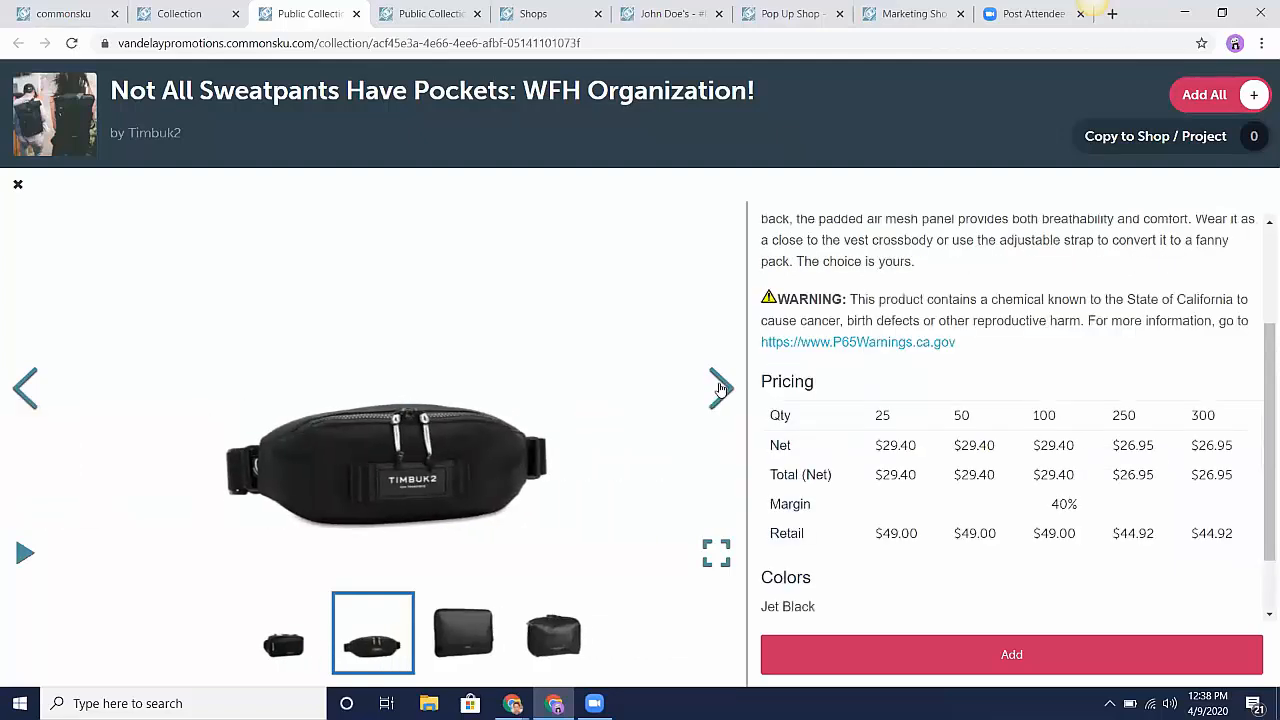
left_click(720, 388)
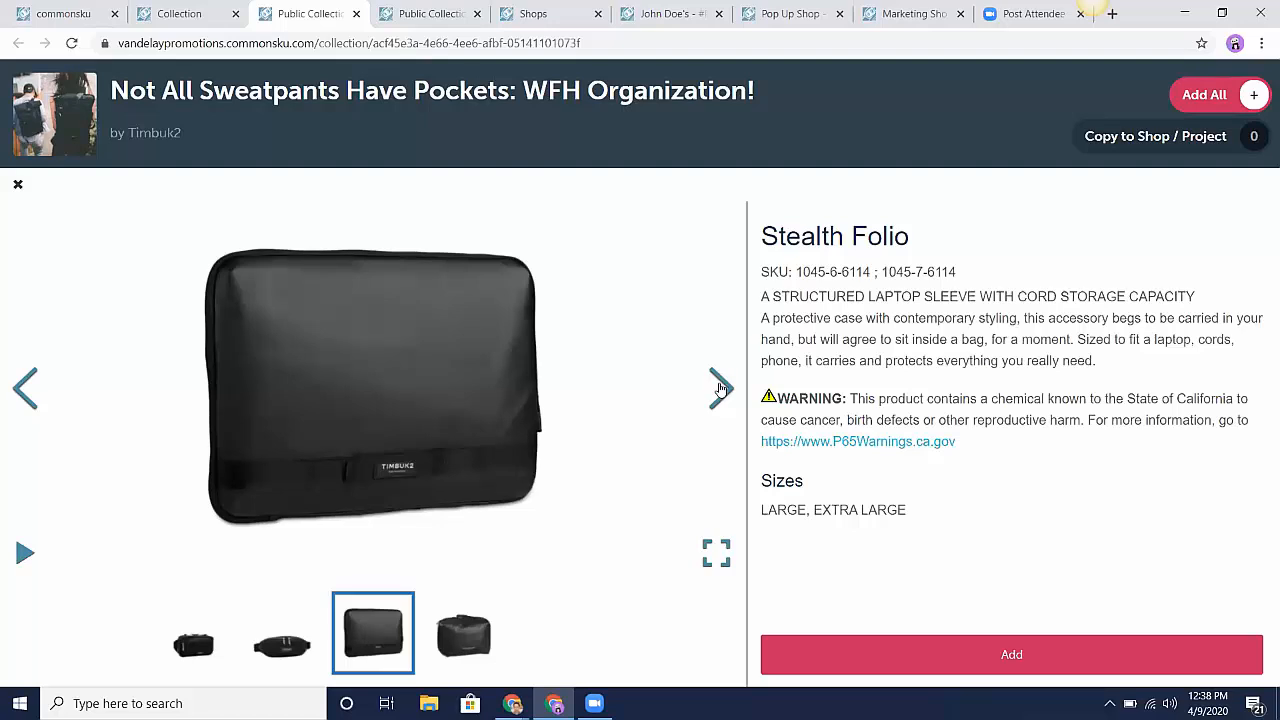
left_click(19, 188)
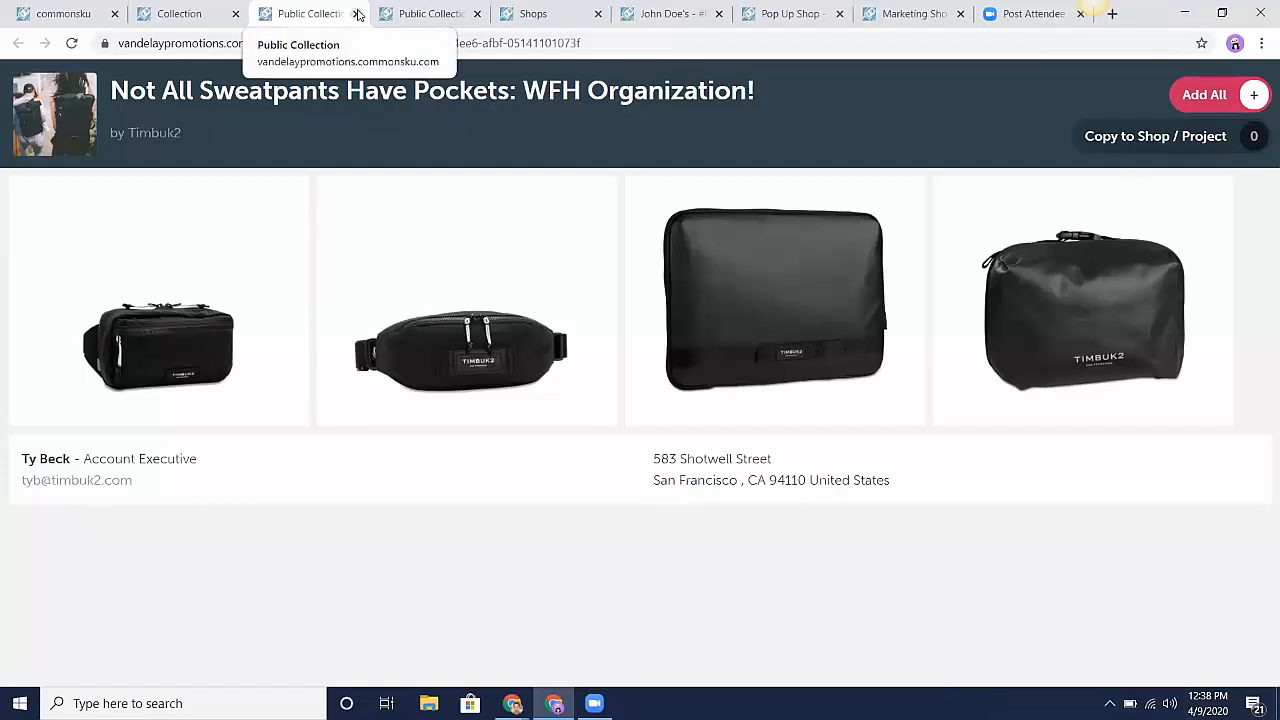
left_click(357, 14)
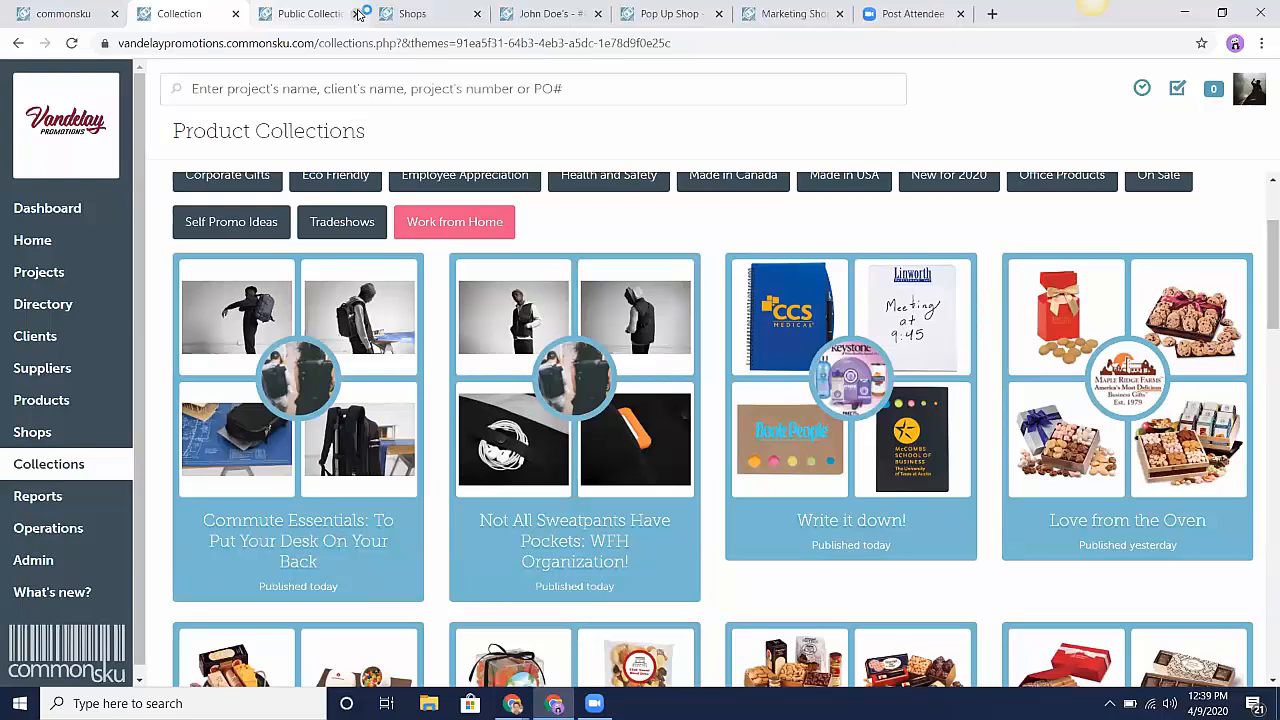
left_click(357, 14)
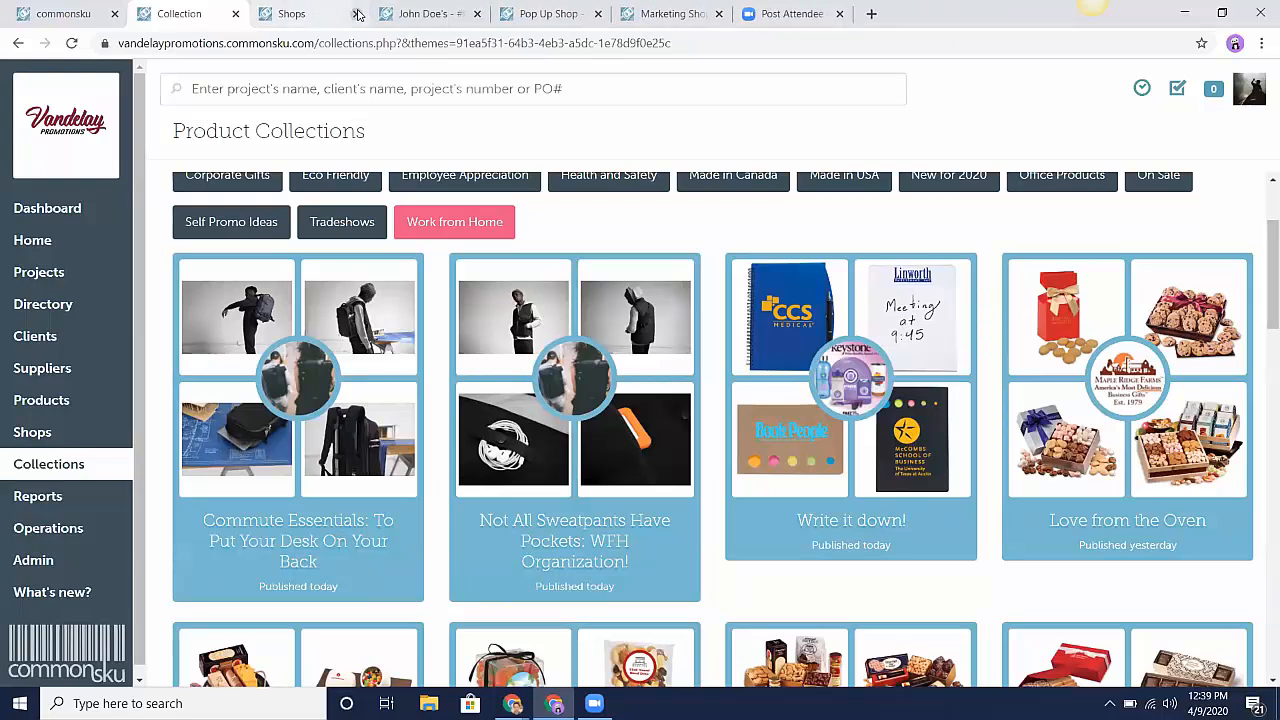
- Clear the Work from Home theme filter and open the "2020 Spring Trends - Retail Brands" collection
left_click(468, 230)
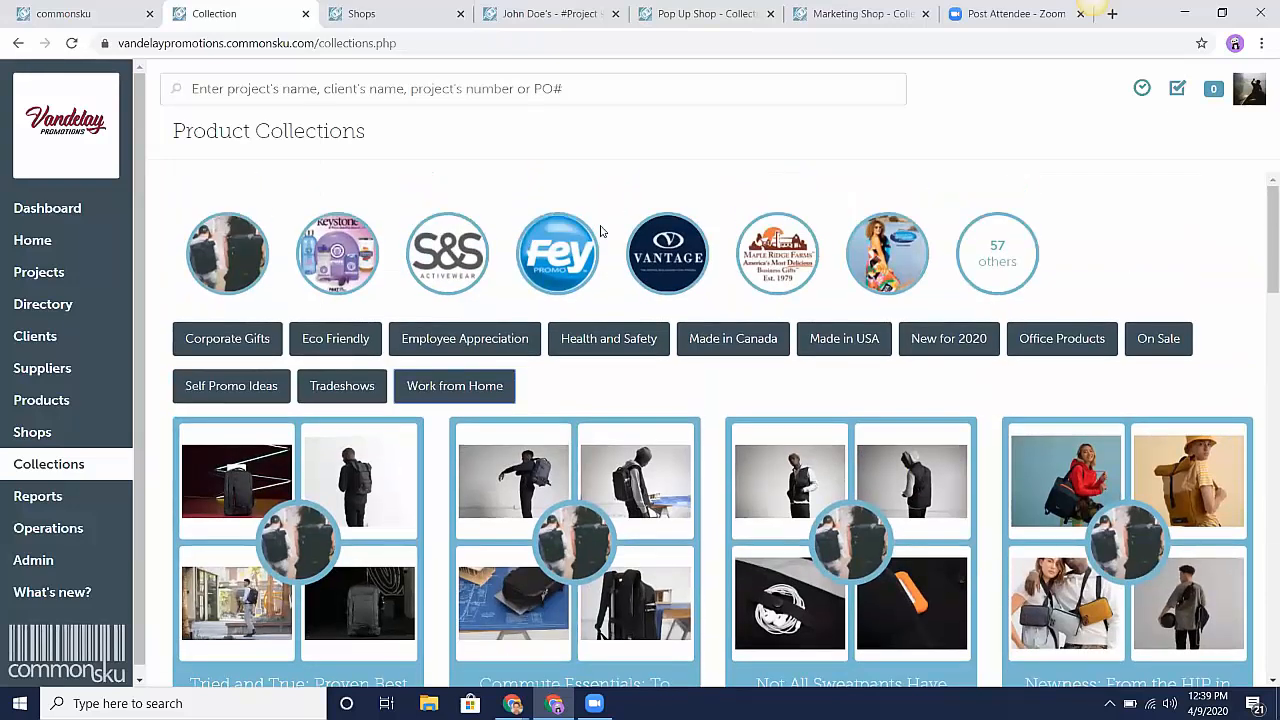
scroll(600, 231, "down", 2)
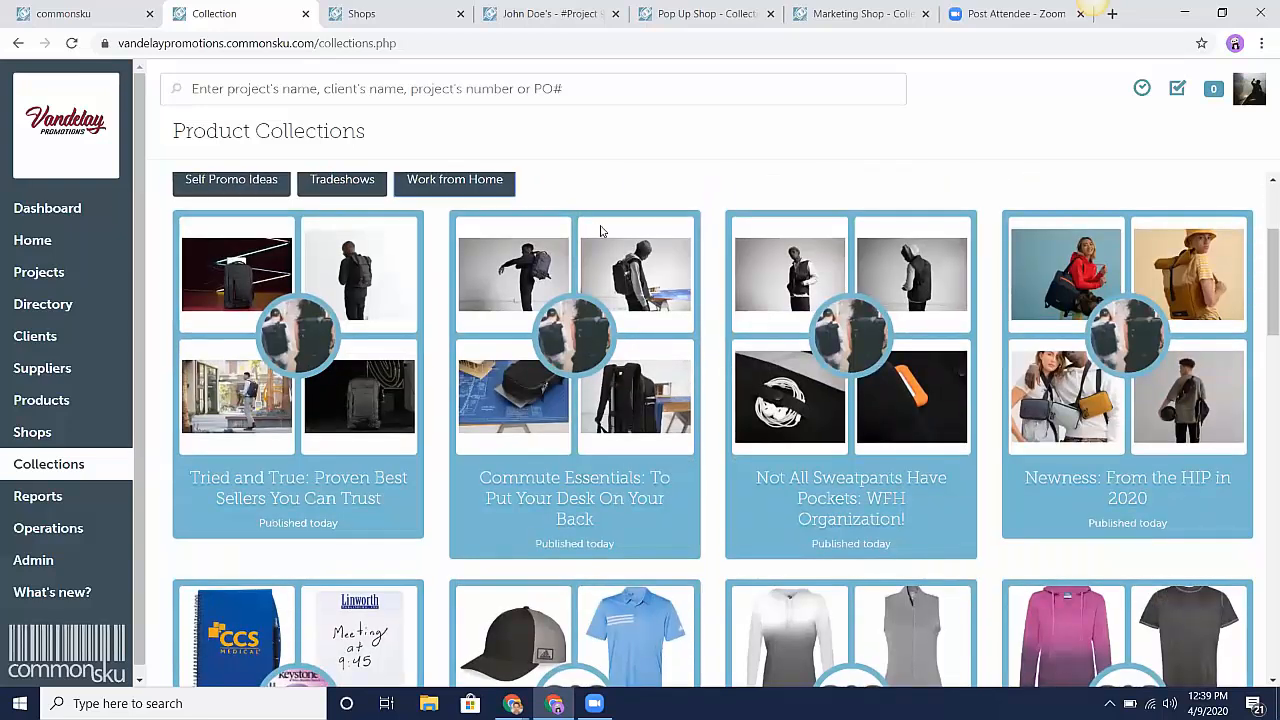
scroll(600, 231, "down", 3)
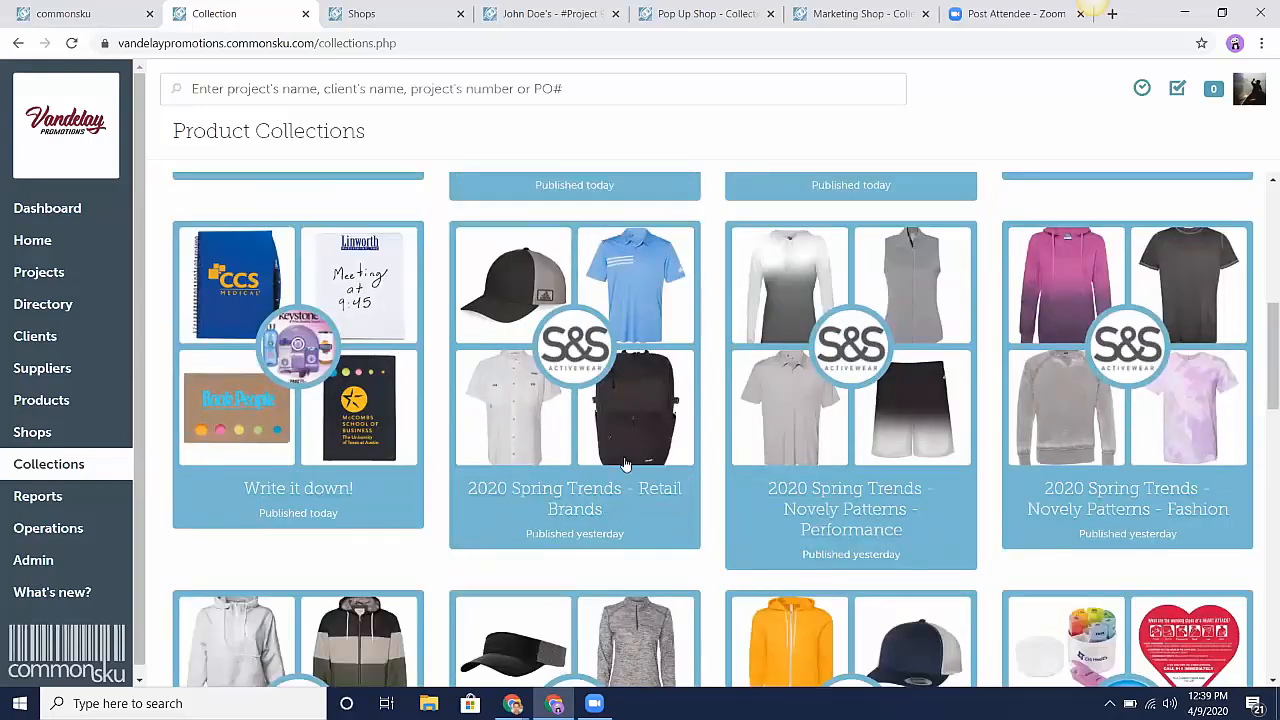
left_click(615, 423)
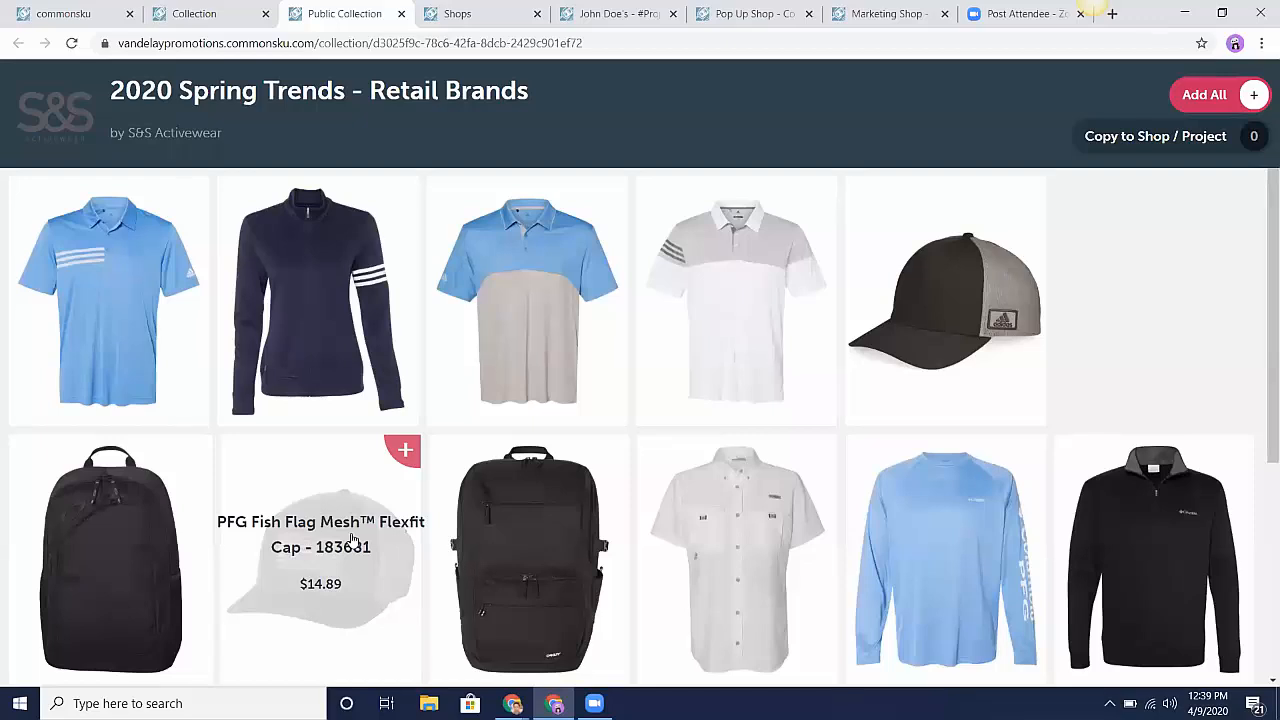
- Examine the images, pricing and colors of the PFG Fish Flag Mesh Flexfit Cap
left_click(351, 540)
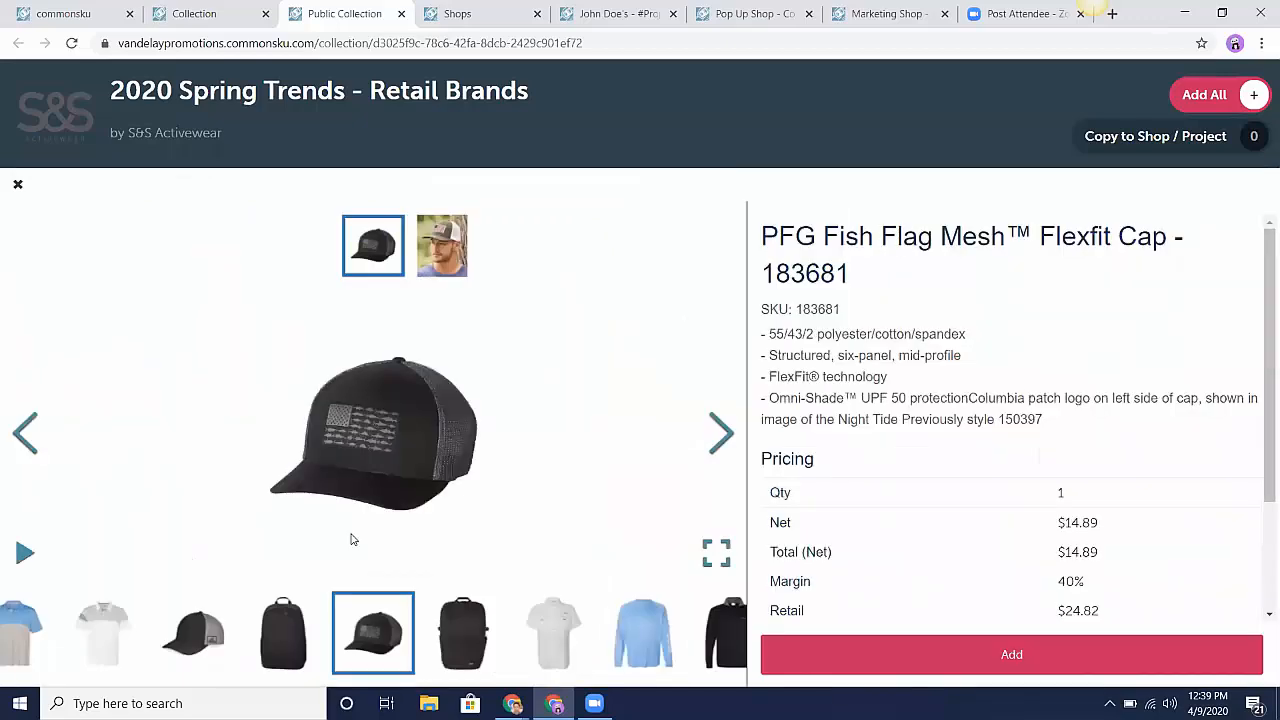
left_click(442, 250)
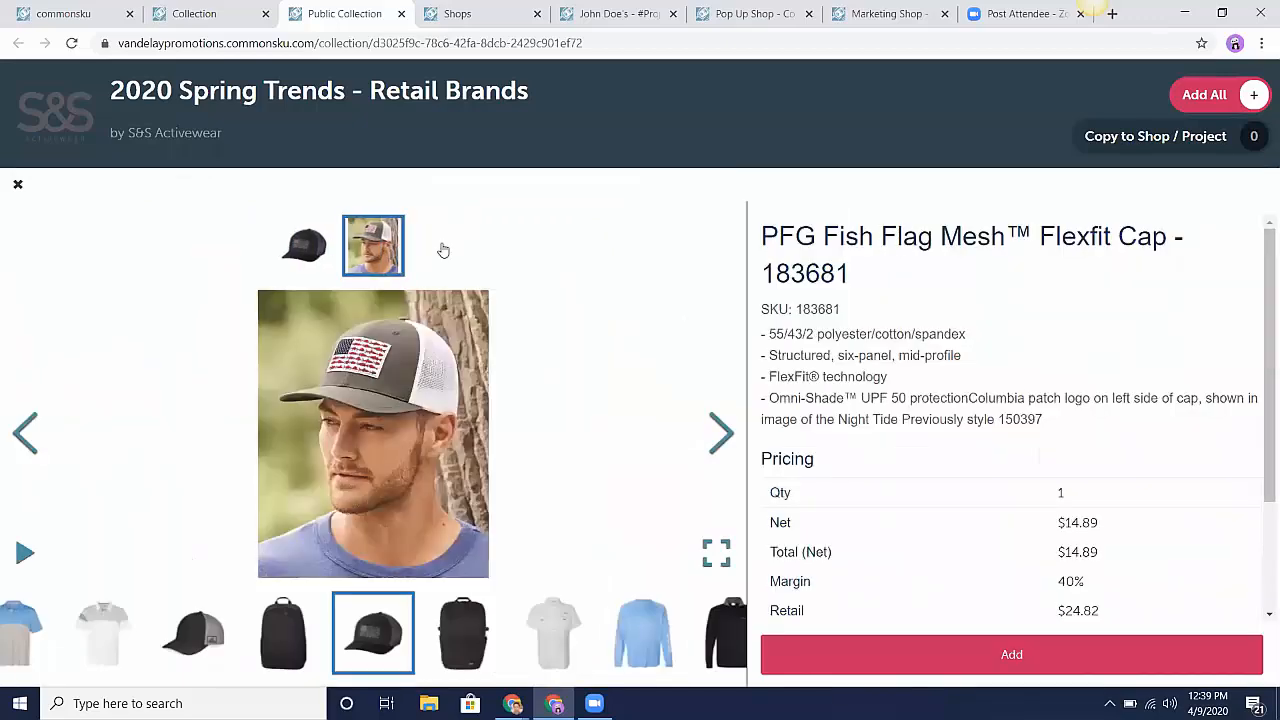
left_click(318, 250)
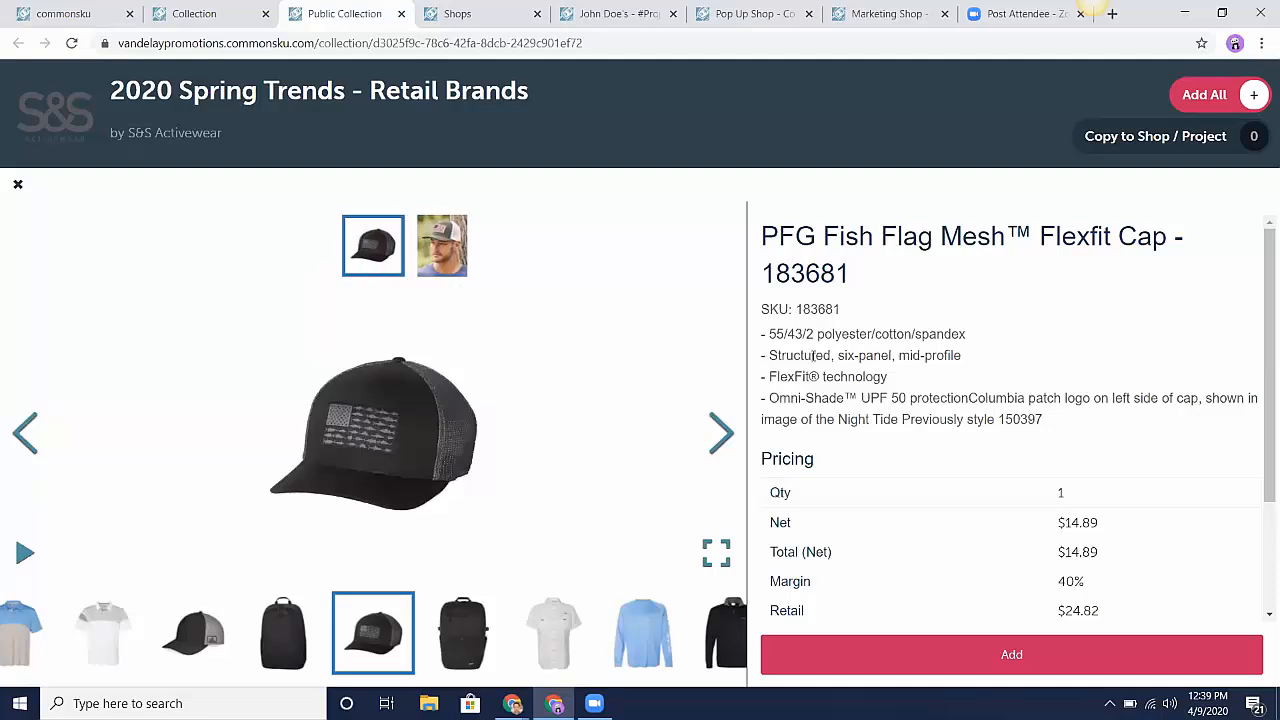
scroll(814, 355, "down", 2)
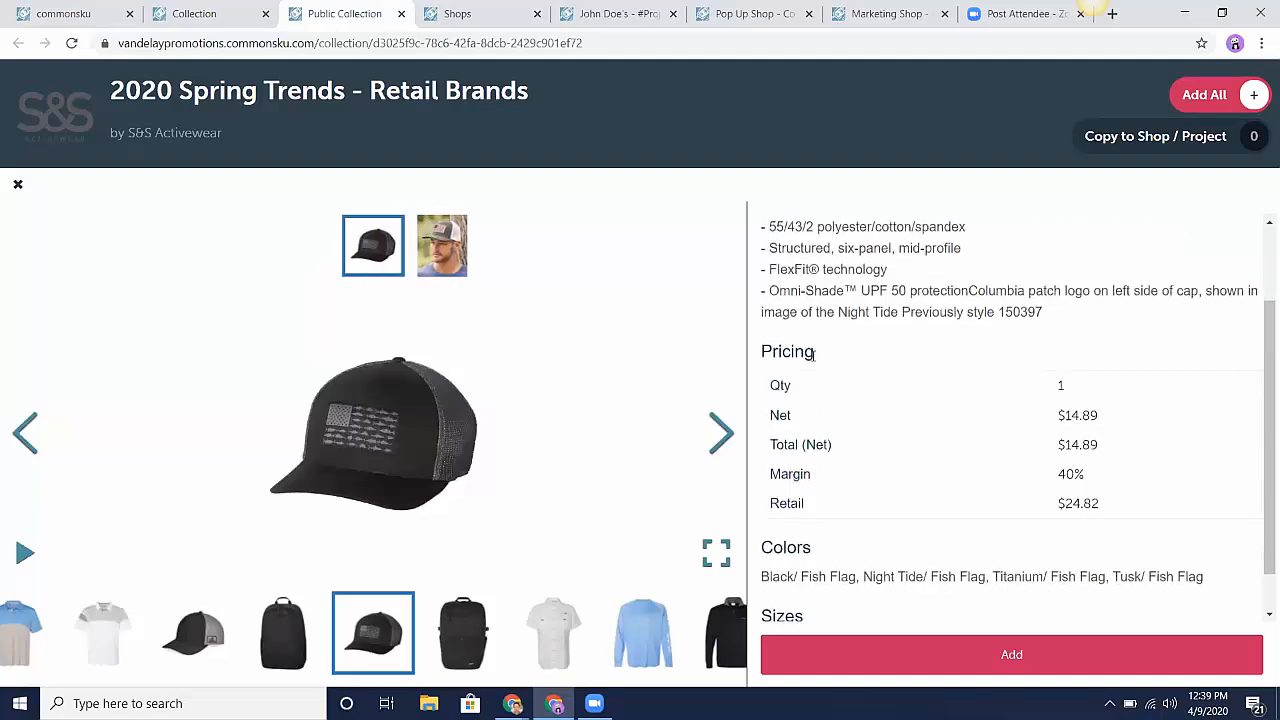
- Select the cap and copy it to the skucon swag project's presentation and to the "We're Back, Baby!" shop
left_click(1044, 668)
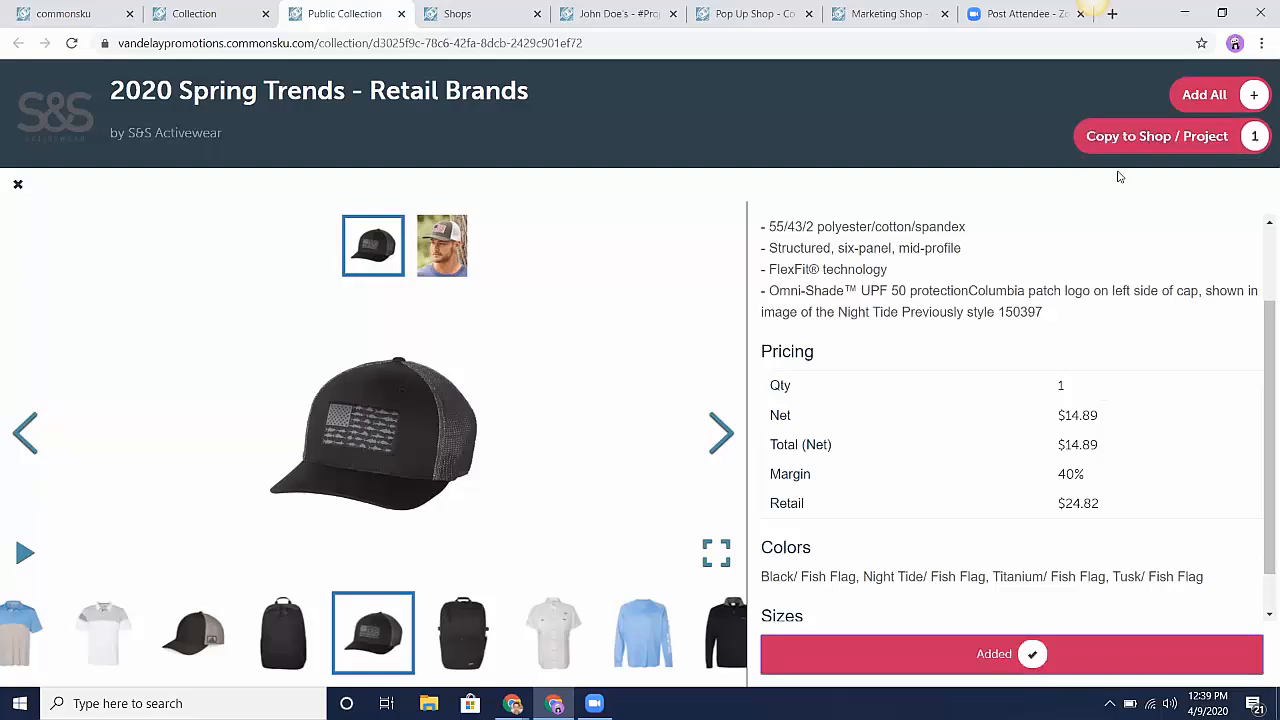
left_click(1205, 143)
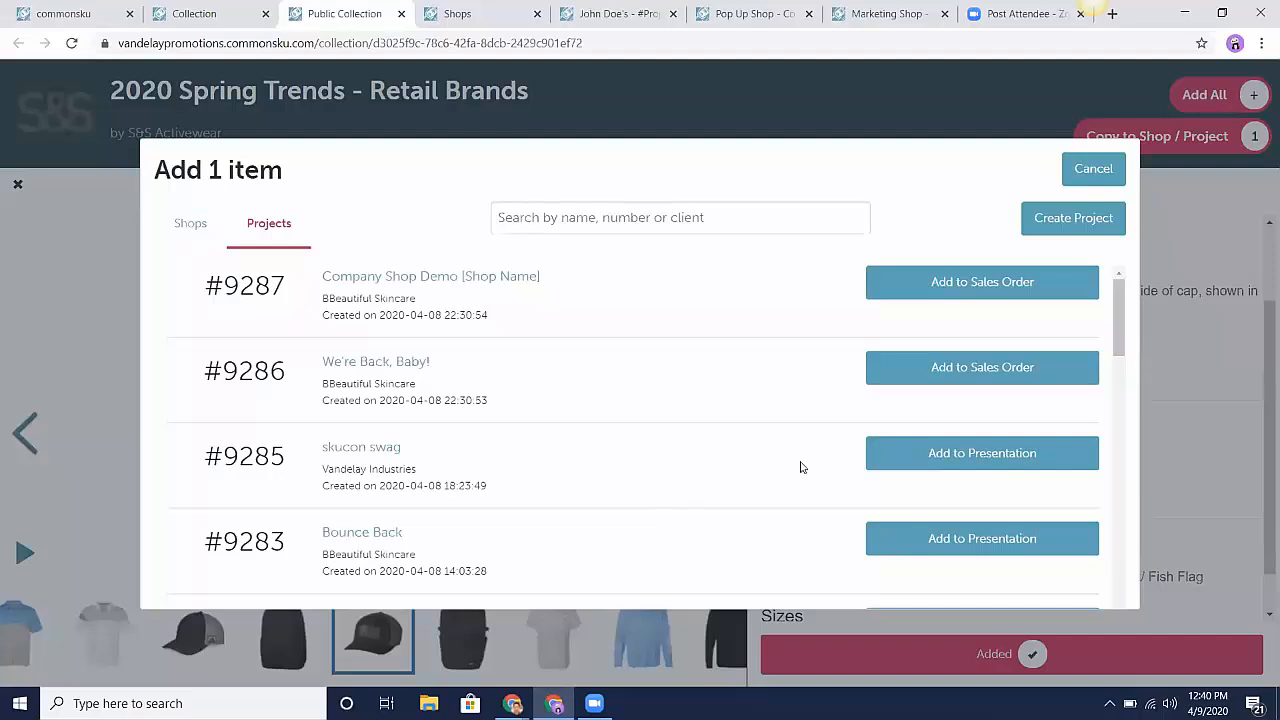
left_click(915, 461)
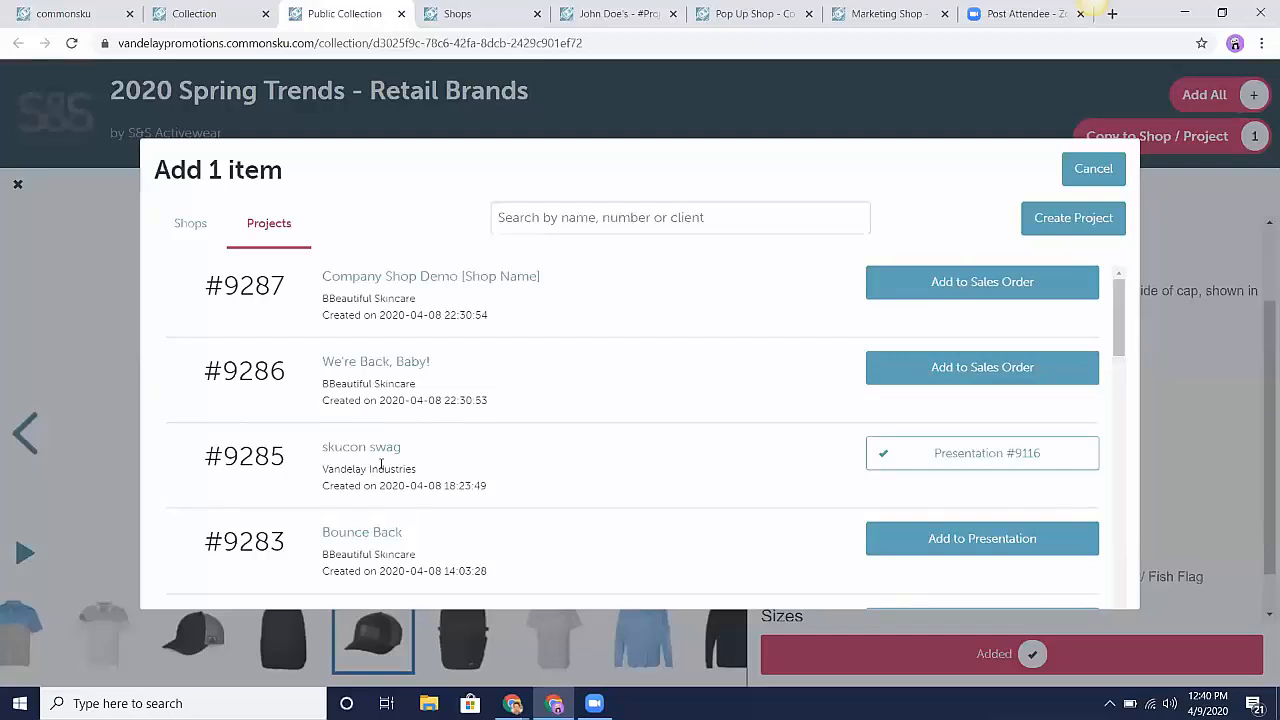
left_click(189, 228)
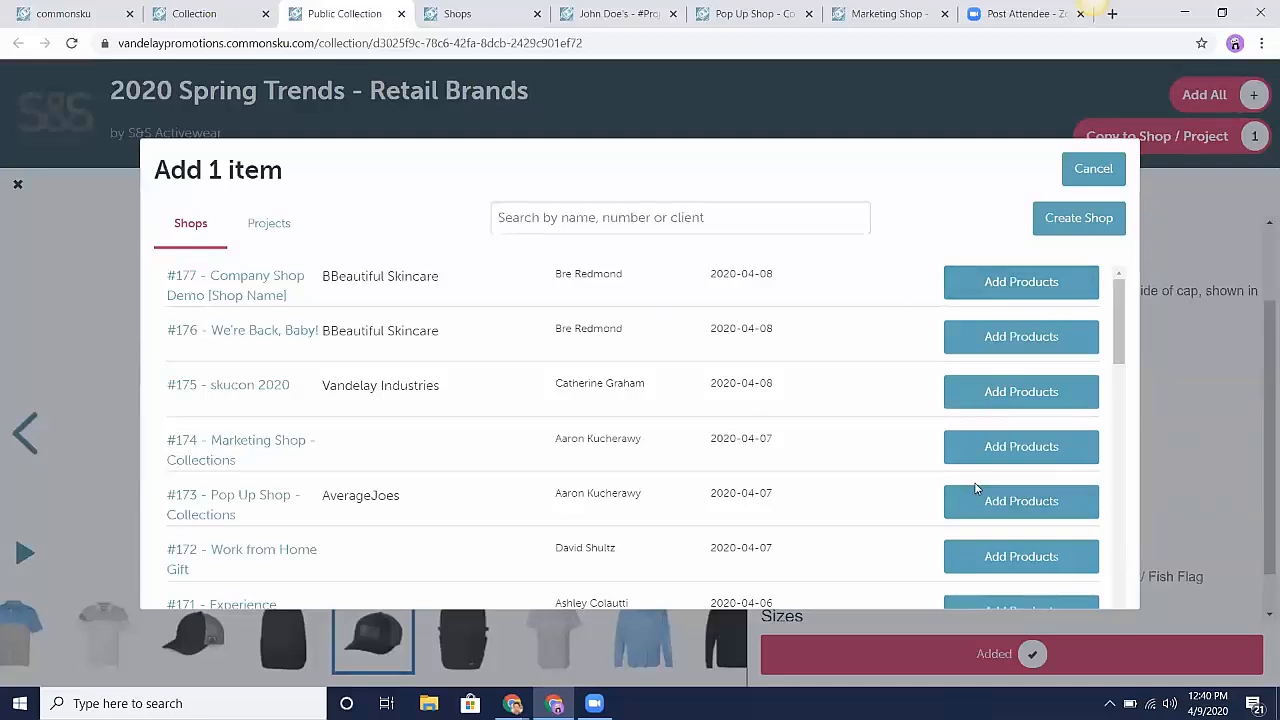
left_click(1055, 340)
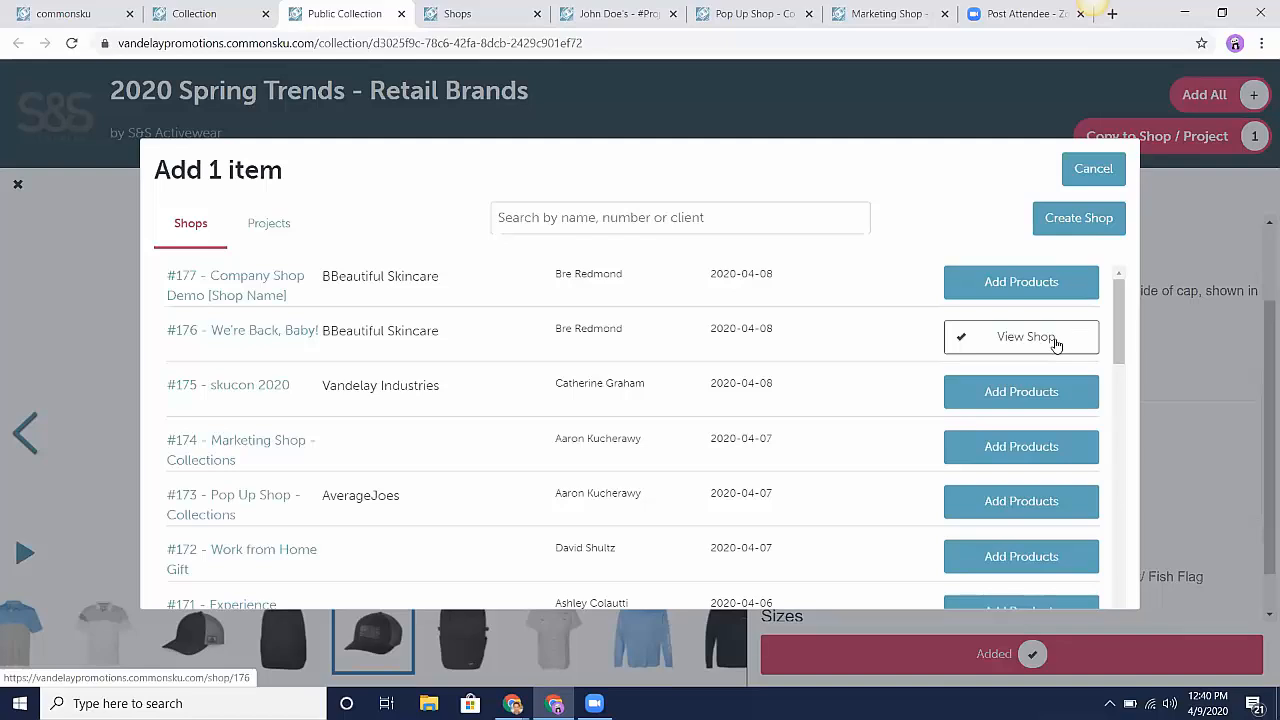
- Look at the shop types offered for a new shop and leave the copy dialog without creating one
left_click(1078, 218)
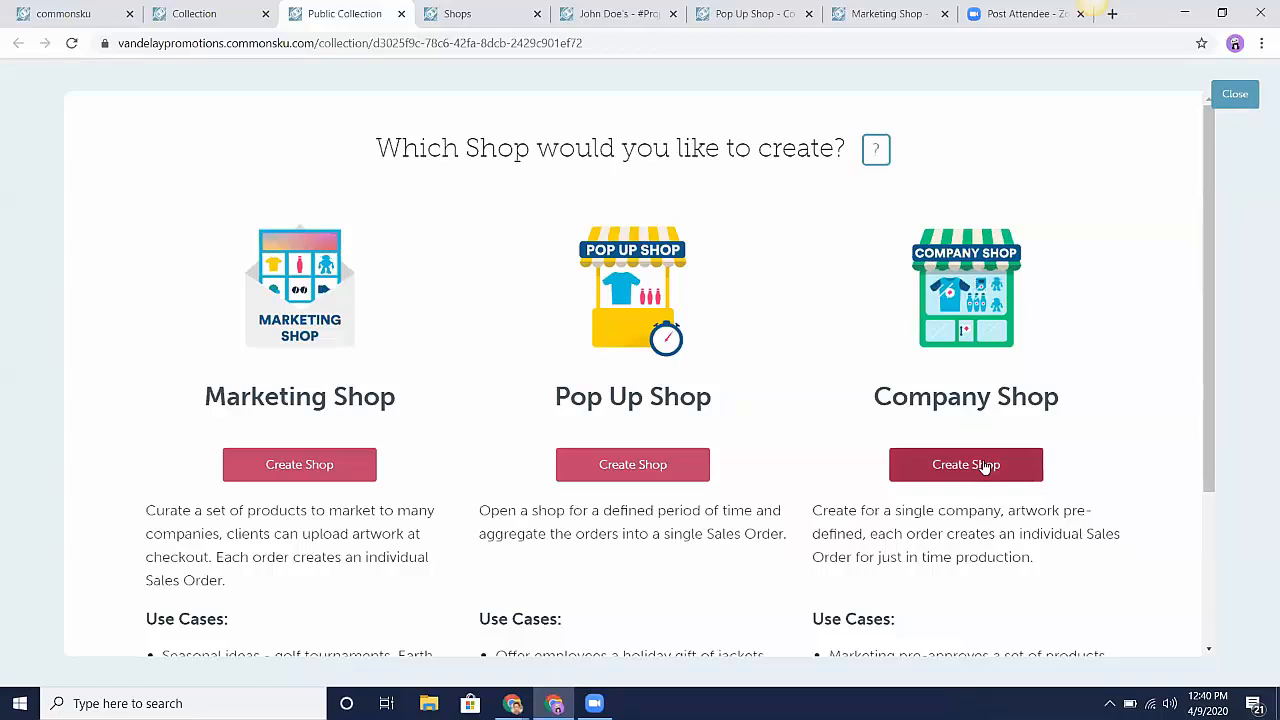
left_click(1242, 104)
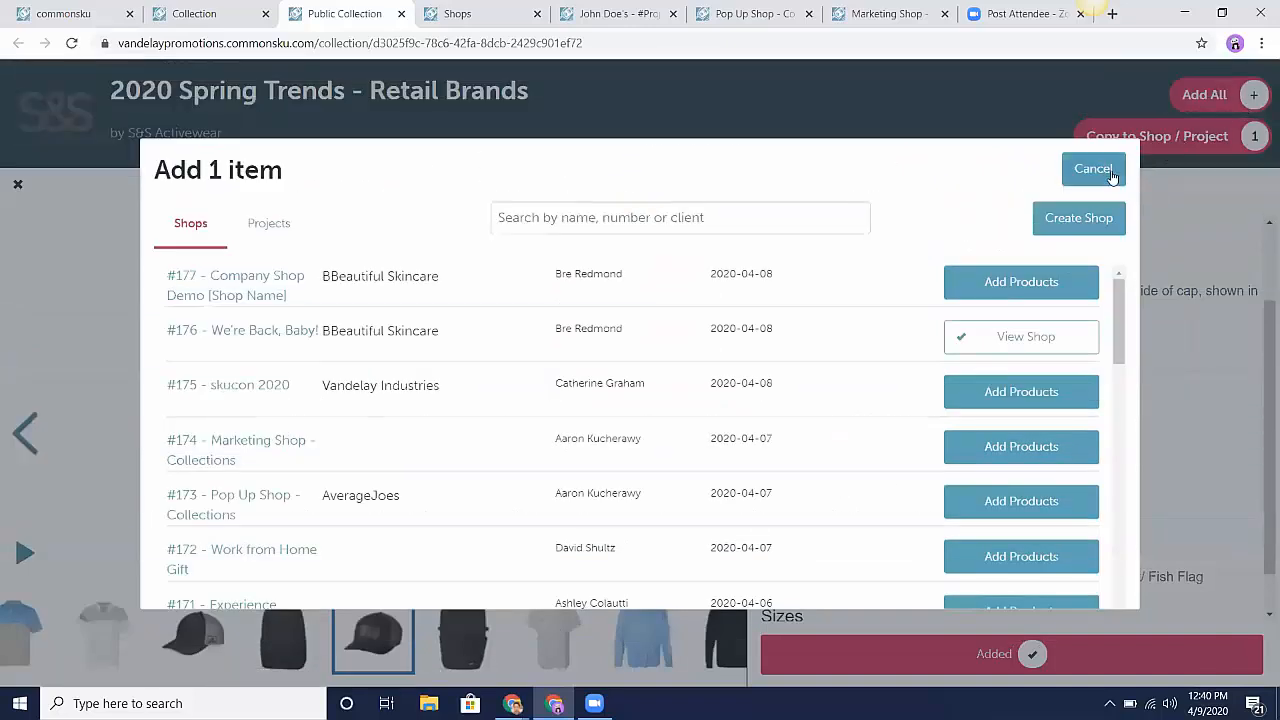
left_click(1112, 172)
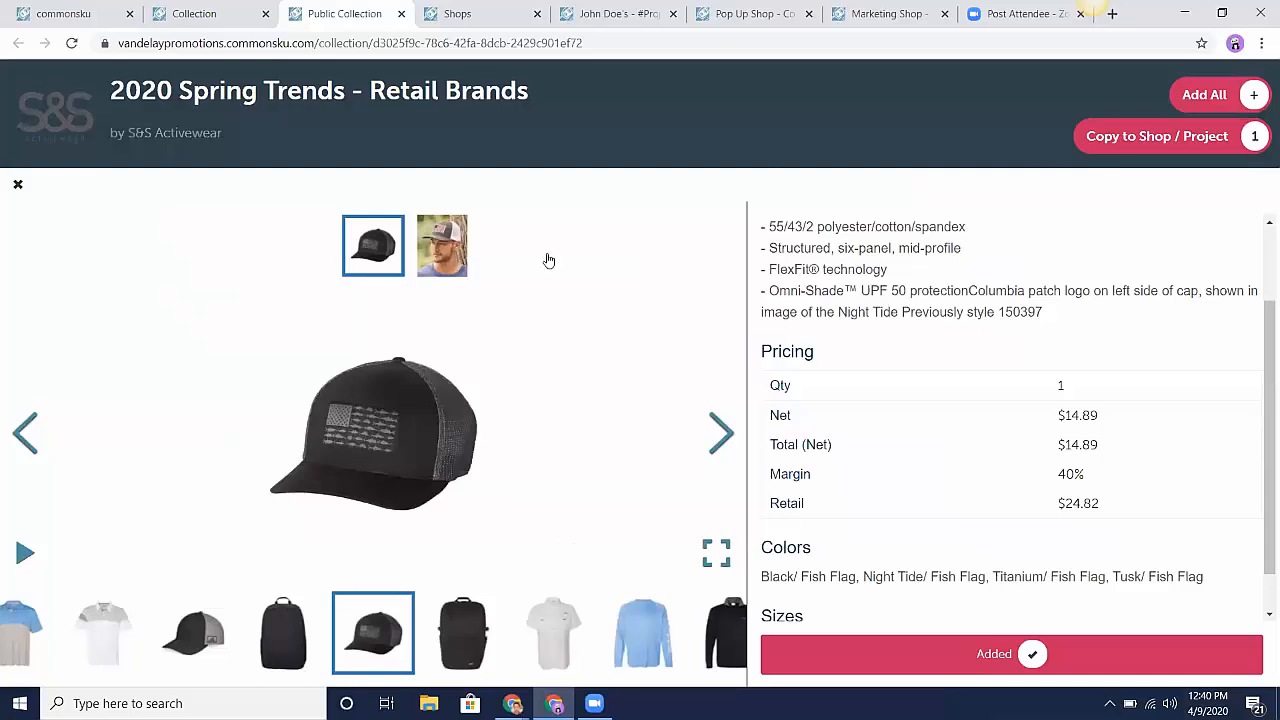
- Return to the collection's product overview and select all of its products
left_click(16, 189)
scroll(925, 428, "down", 4)
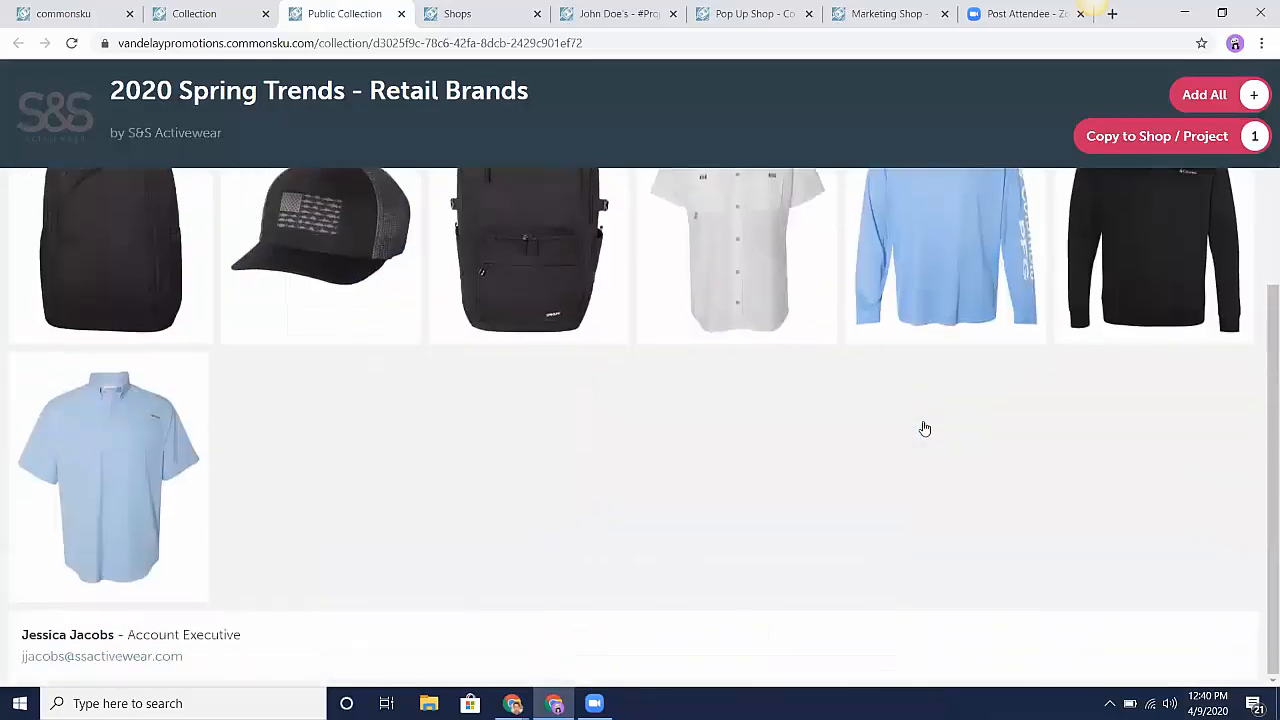
scroll(925, 428, "up", 3)
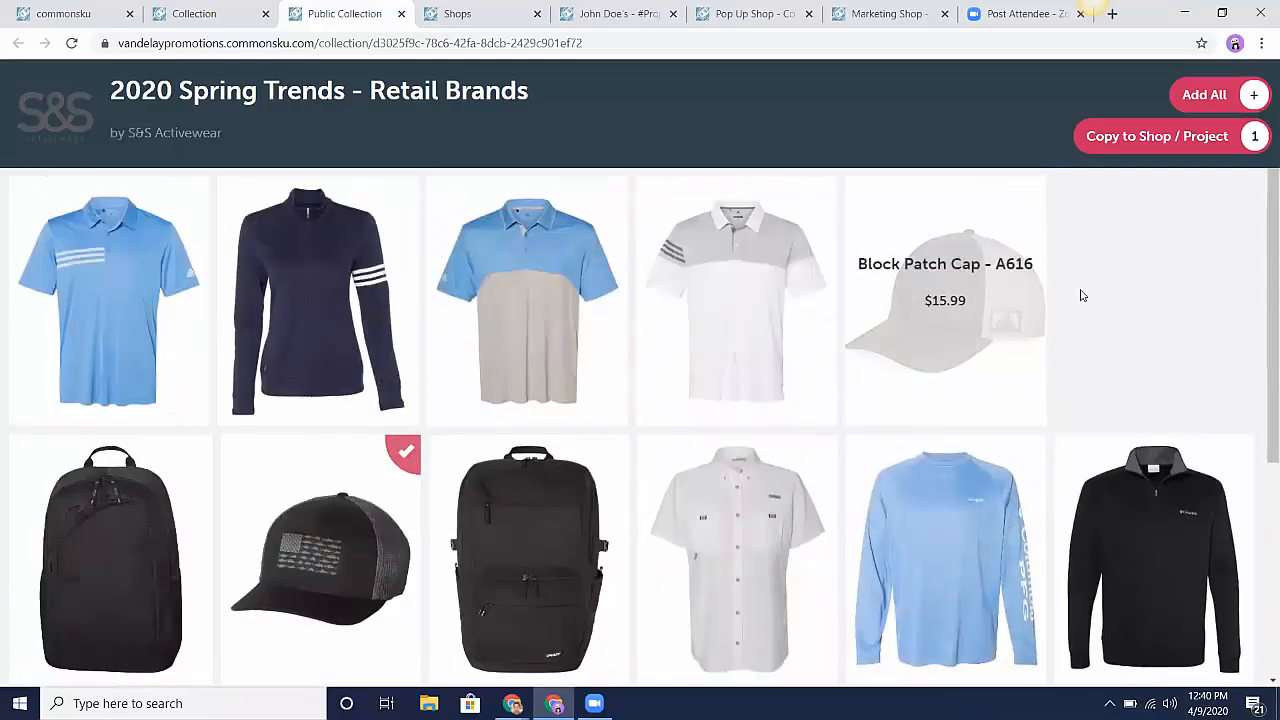
left_click(1204, 108)
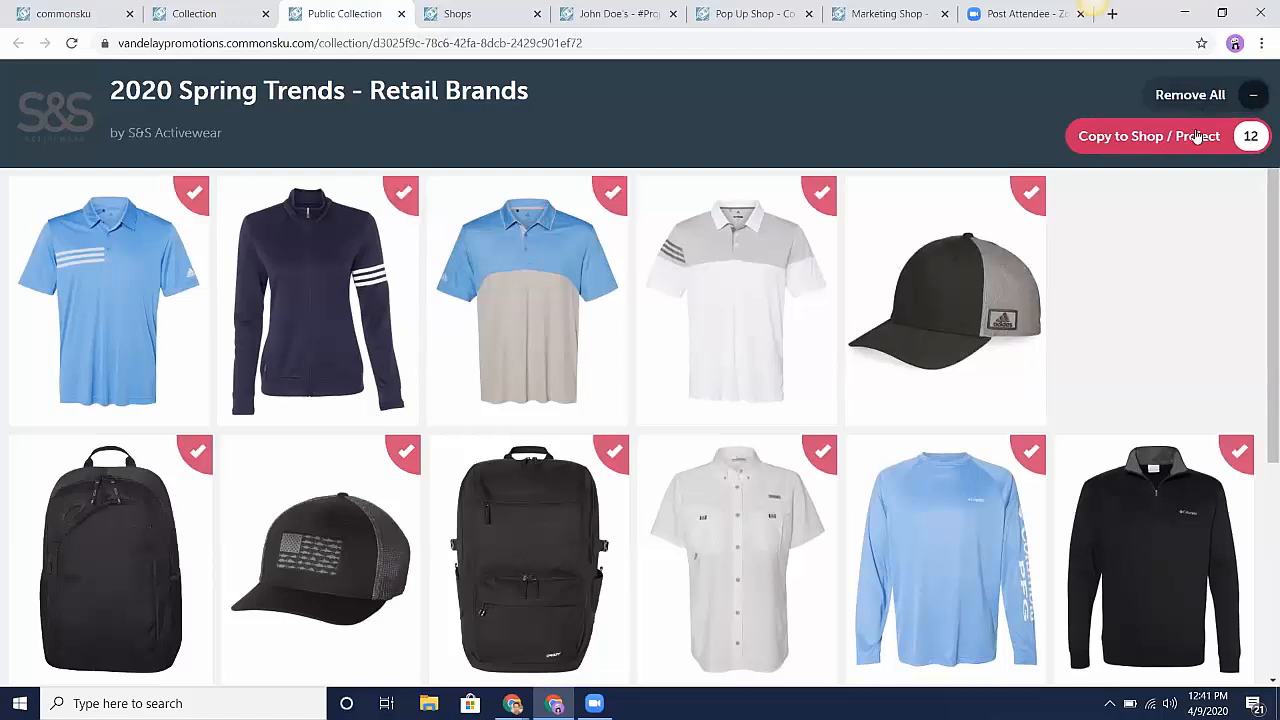
- Start copying the selected products to a new Company Shop and name it "Collections Webinar"
left_click(1197, 136)
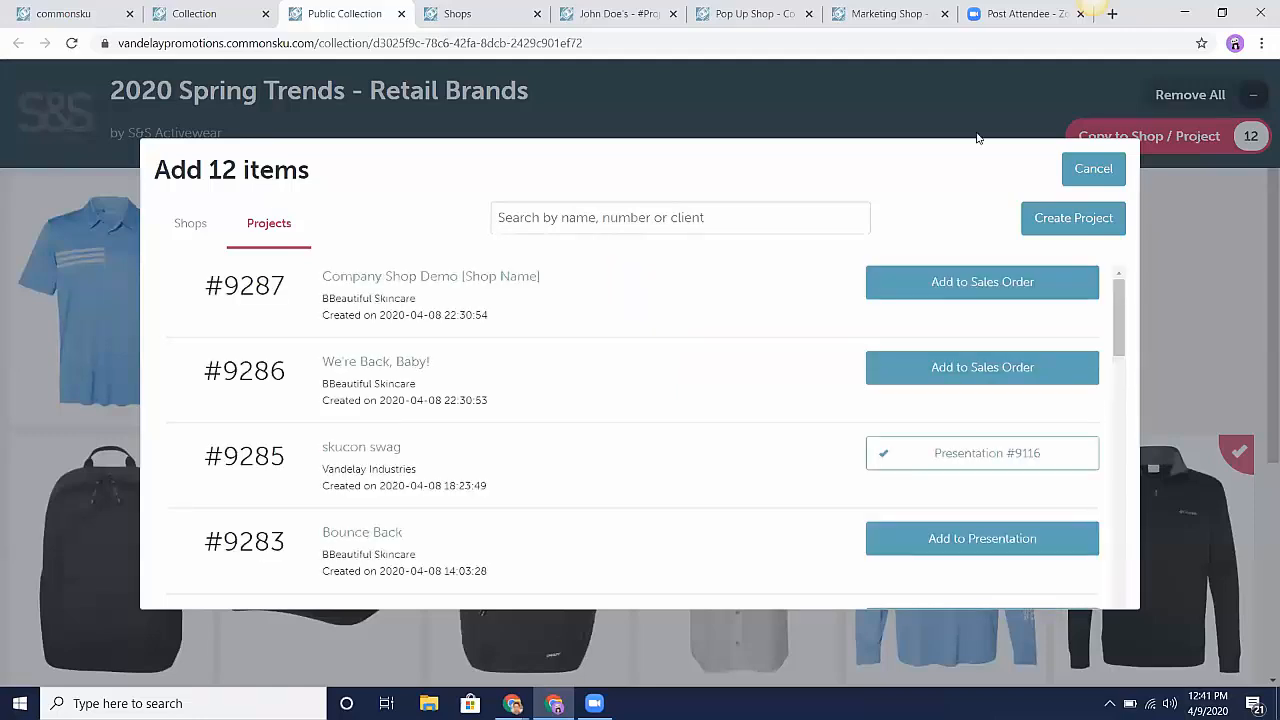
left_click(178, 216)
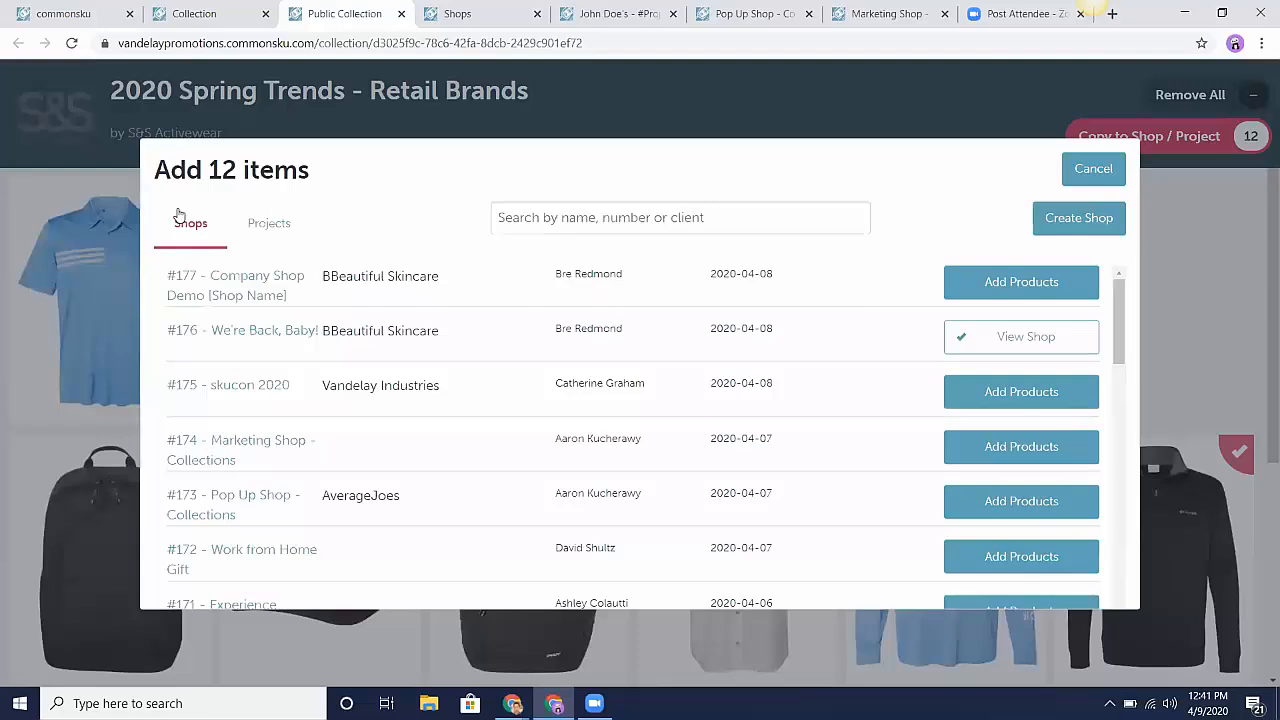
left_click(1080, 218)
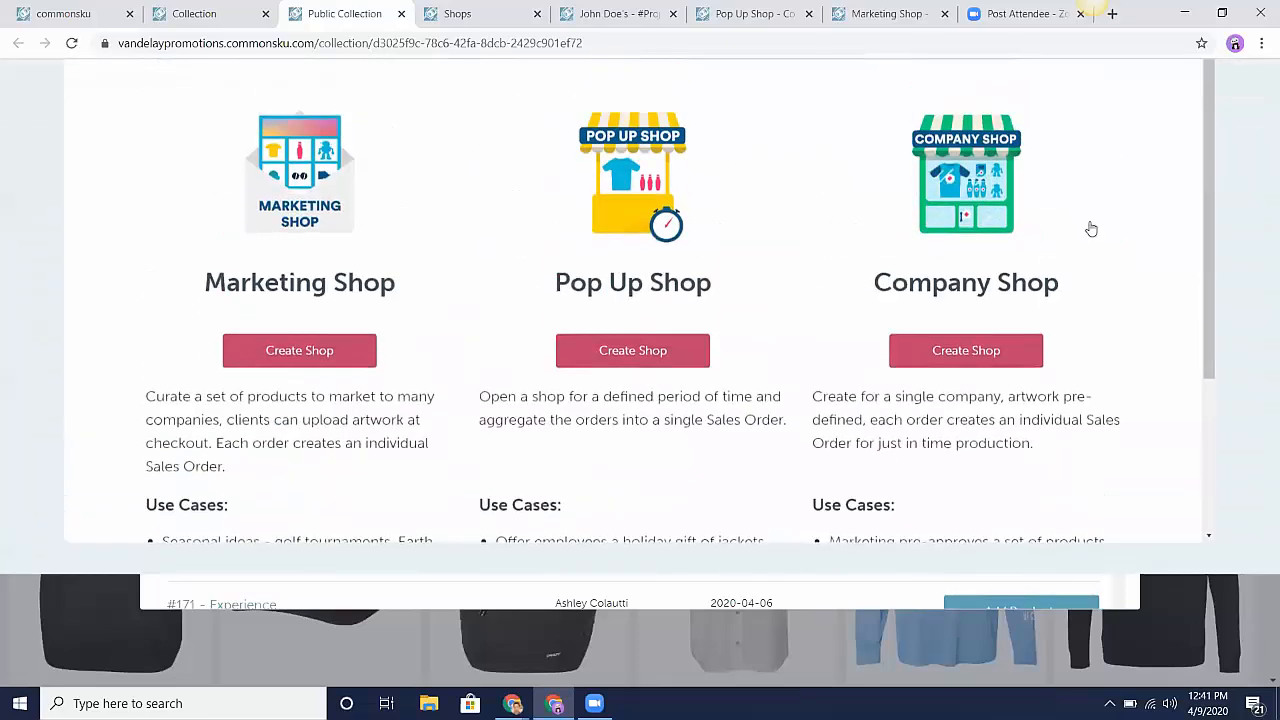
left_click(966, 464)
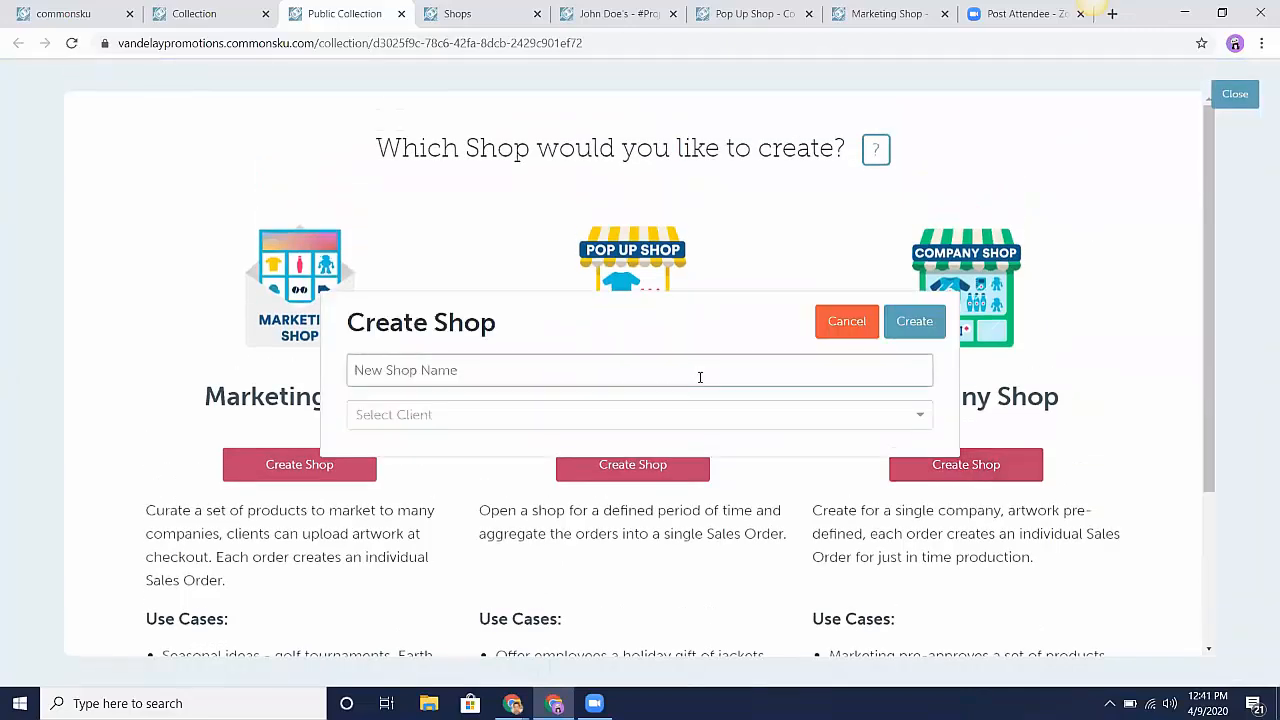
type("COlle")
key("BackSpace")
key("BackSpace")
key("BackSpace")
key("BackSpace")
type("ollections")
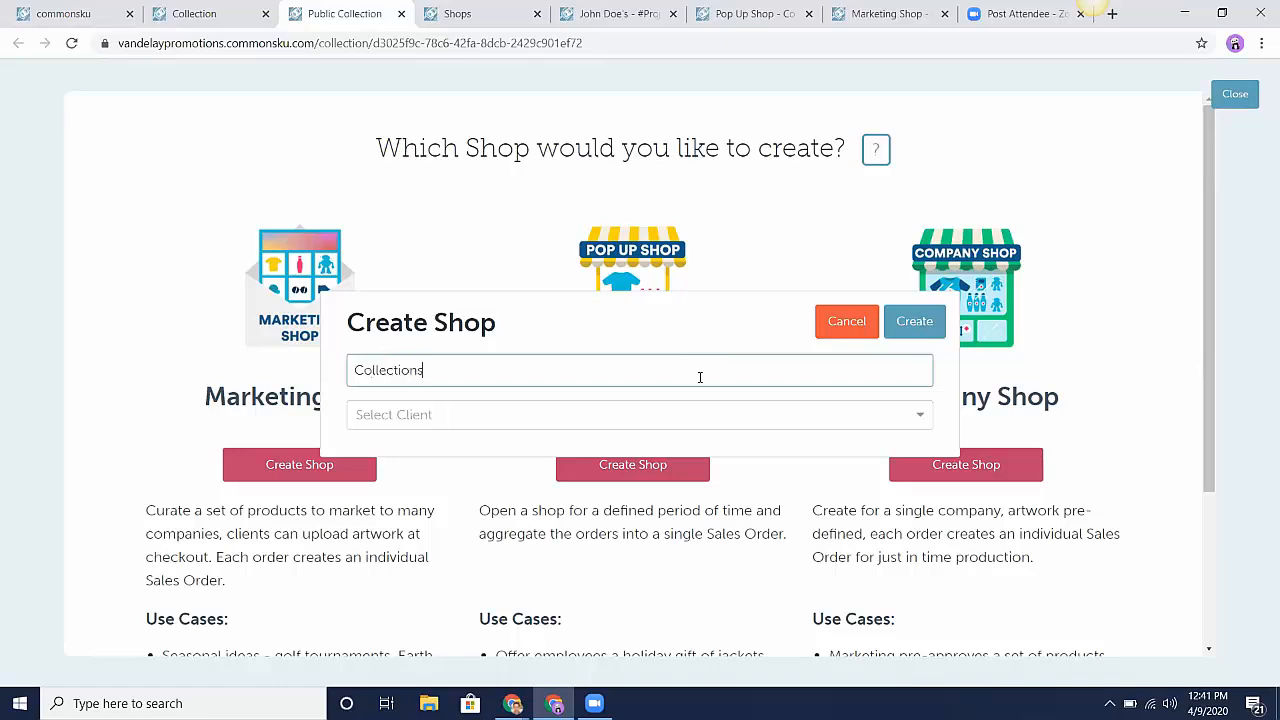
type(" Webinar")
- Assign the client found with the search "vande" to the new shop and create it
left_click(696, 416)
type("vande")
key("Down")
key("Return")
left_click(911, 336)
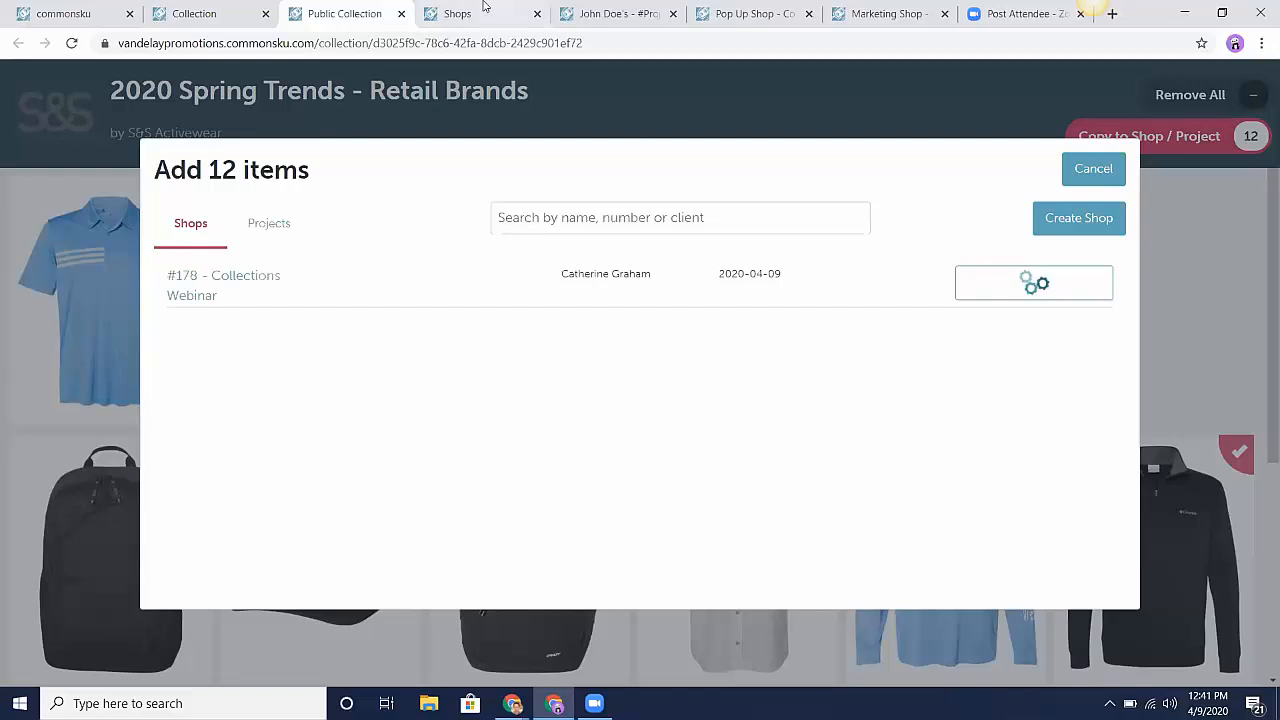
- Return to the beginning of the Product Collections overview with its suppliers and themes
left_click(245, 10)
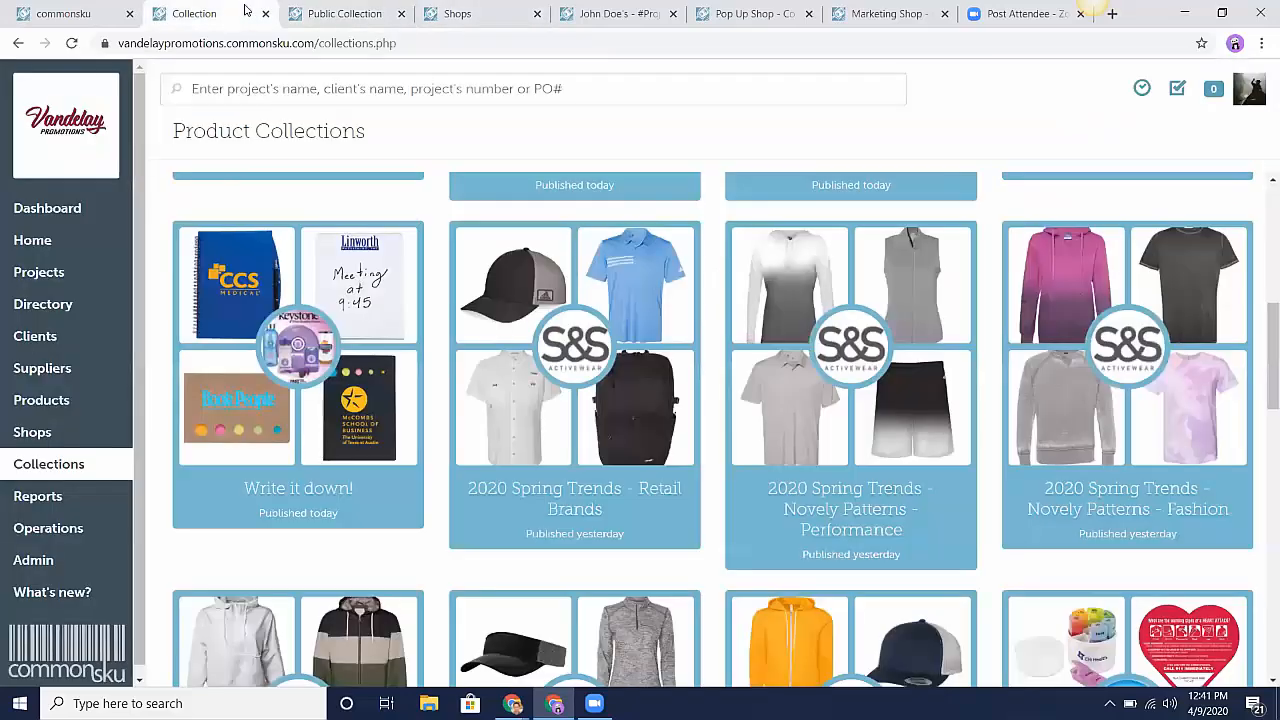
scroll(630, 318, "up", 2)
scroll(630, 318, "up", 4)
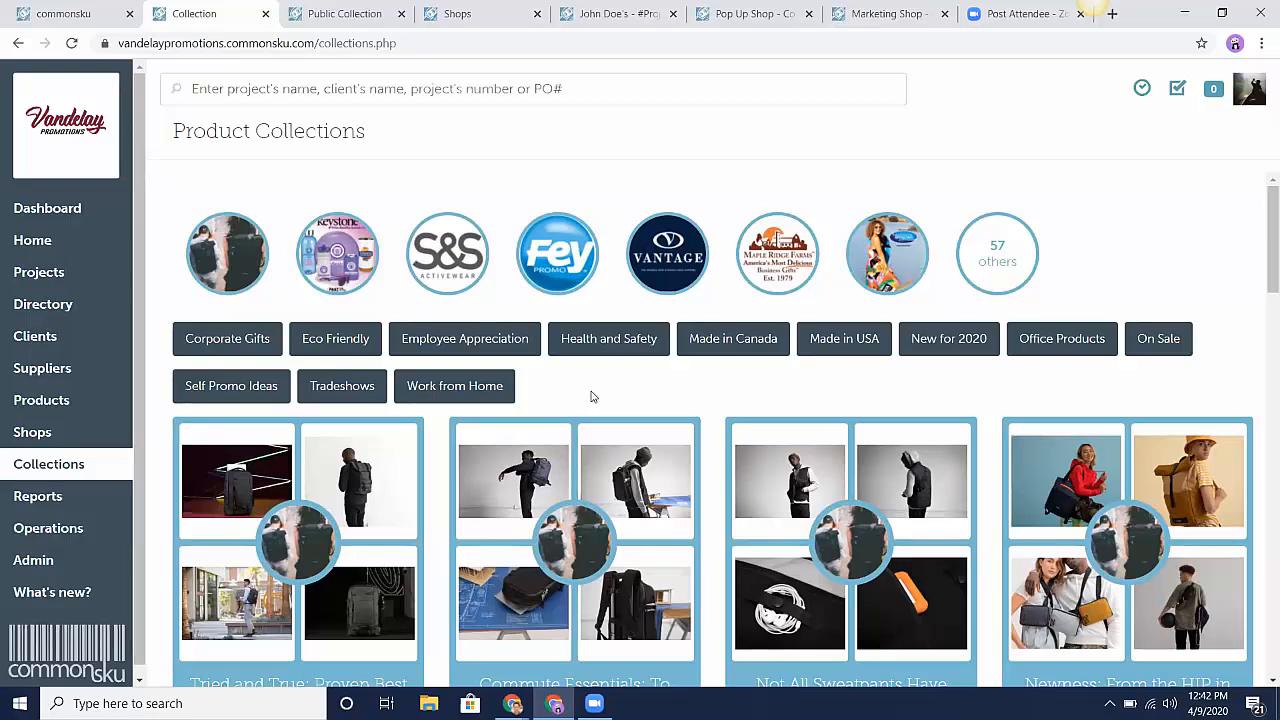
- Open the new Collections Webinar shop from the copy dialog and look through its product list
left_click(338, 10)
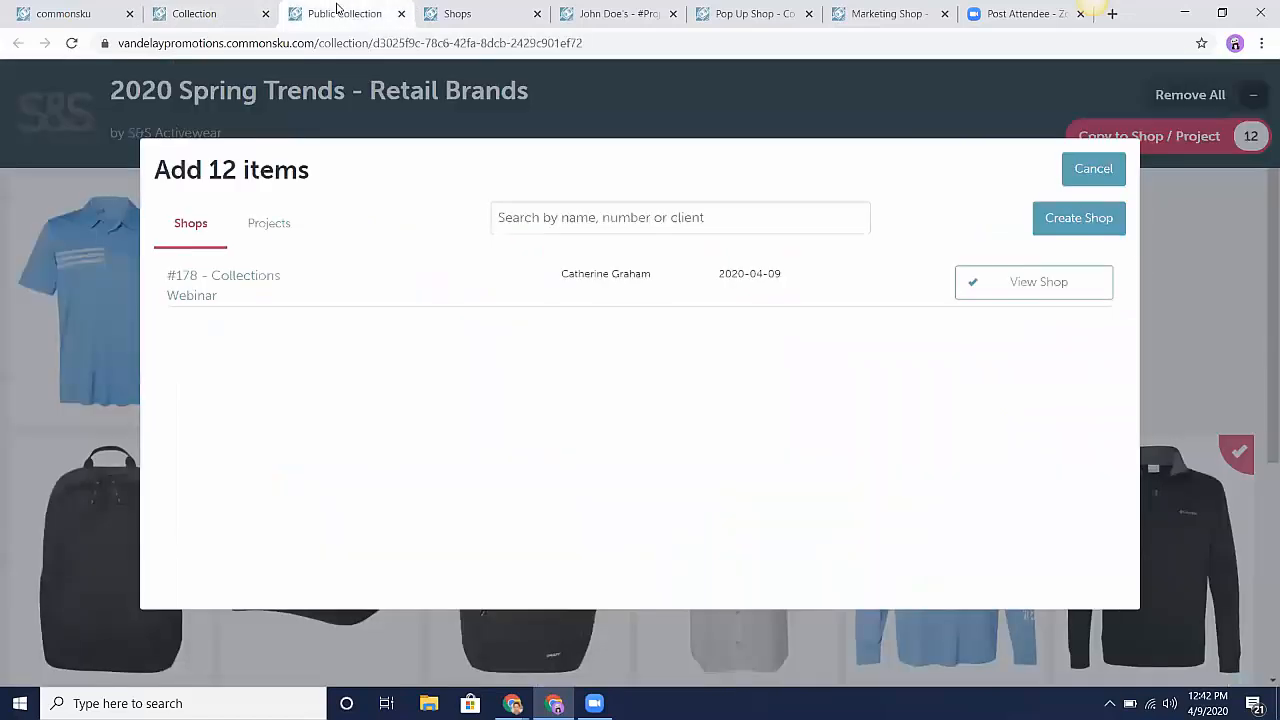
left_click(1013, 293)
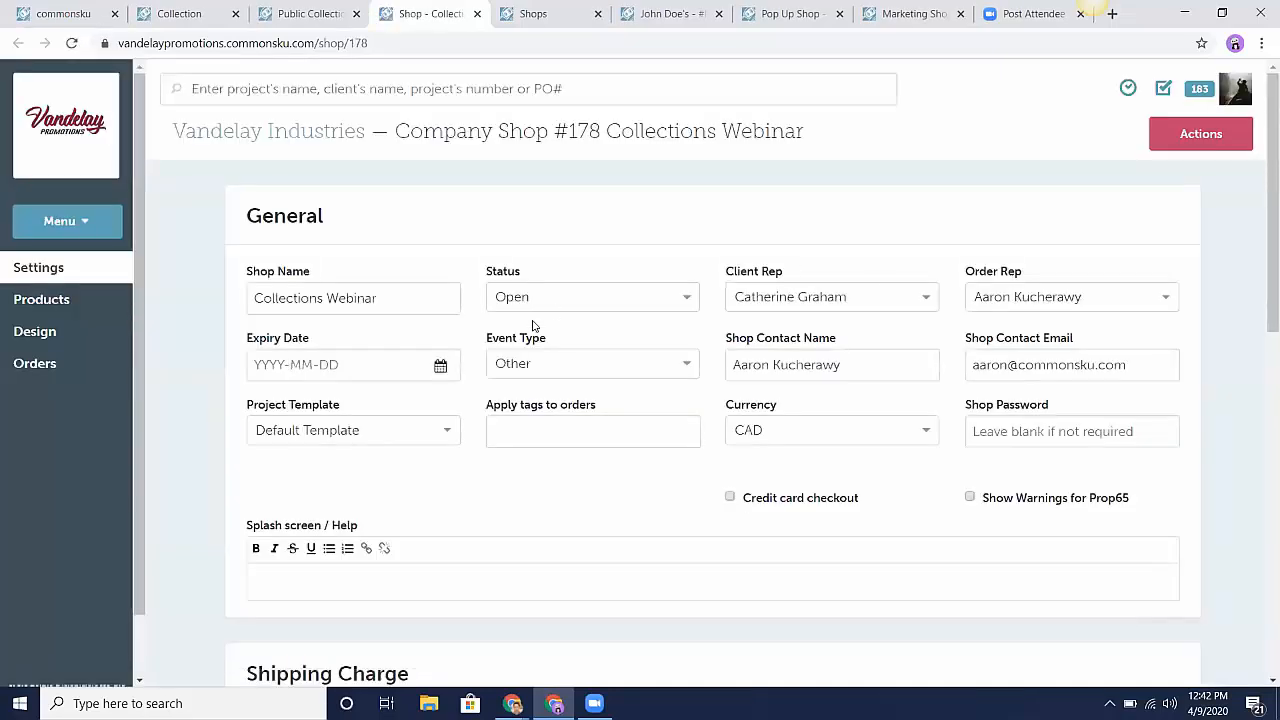
left_click(80, 306)
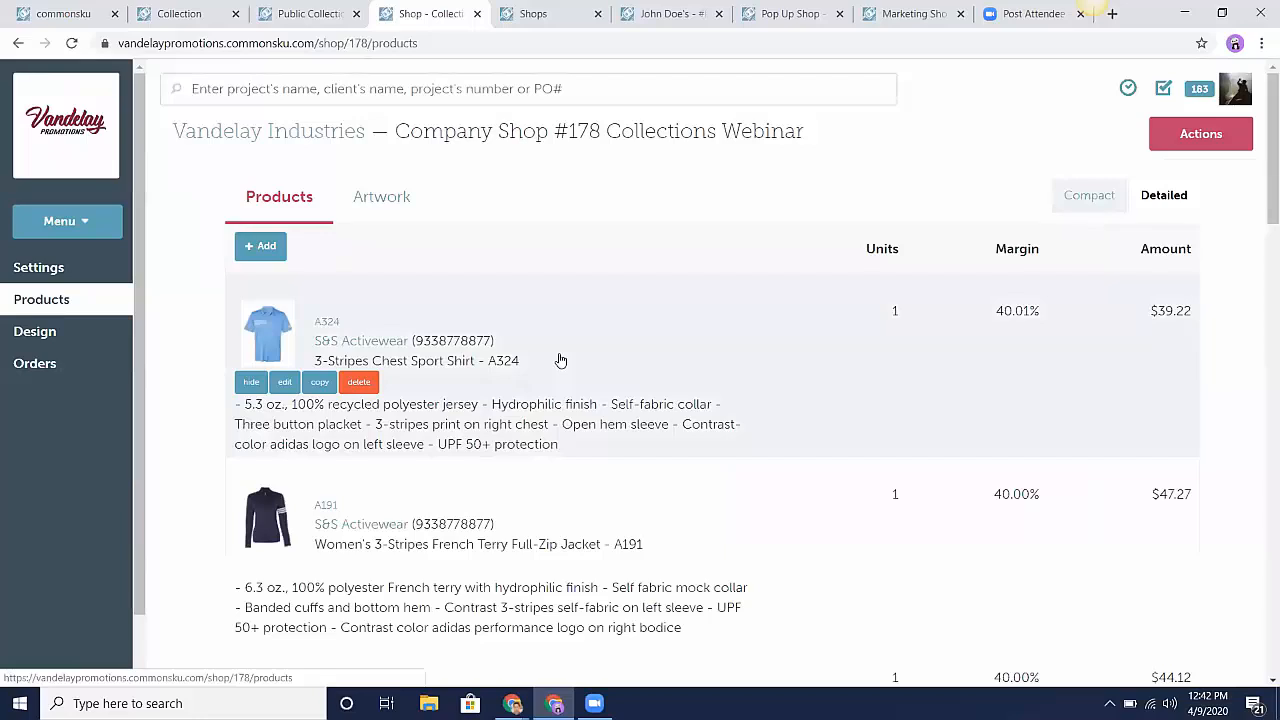
scroll(791, 403, "down", 10)
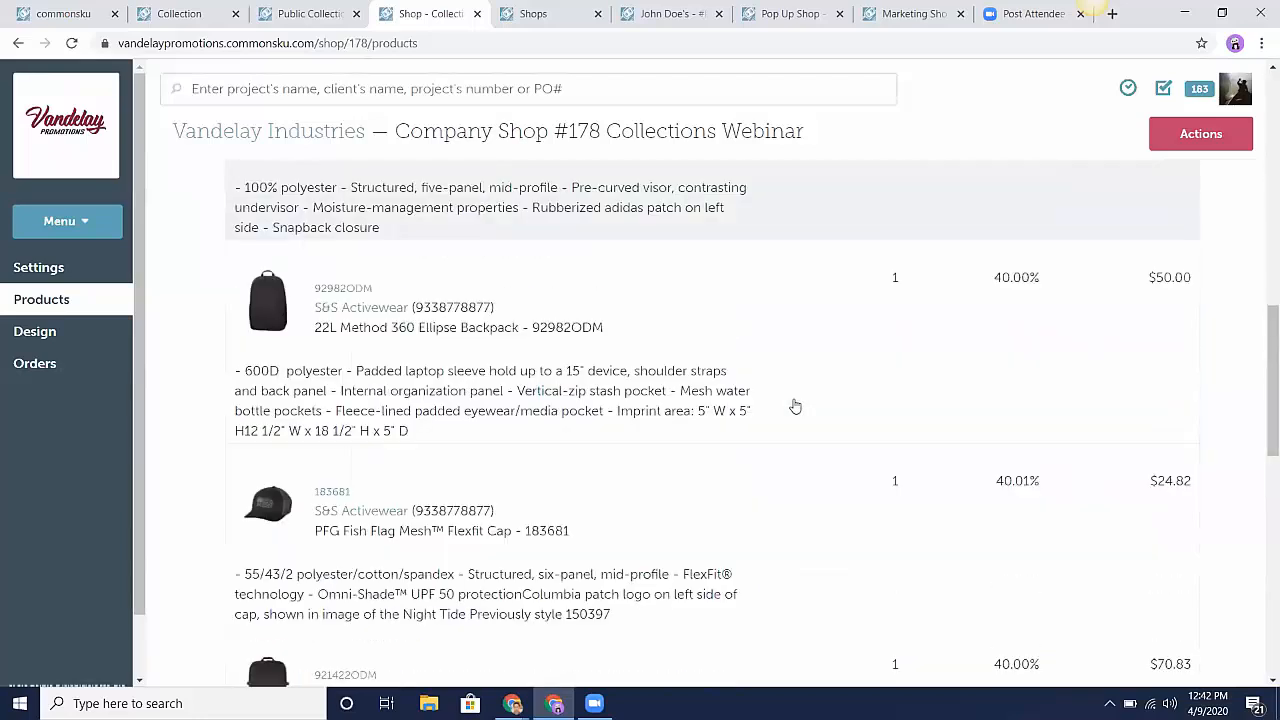
- Review the item details and pricing of the 22L Method 360 Ellipse Backpack, then return to the shop's products
left_click(776, 380)
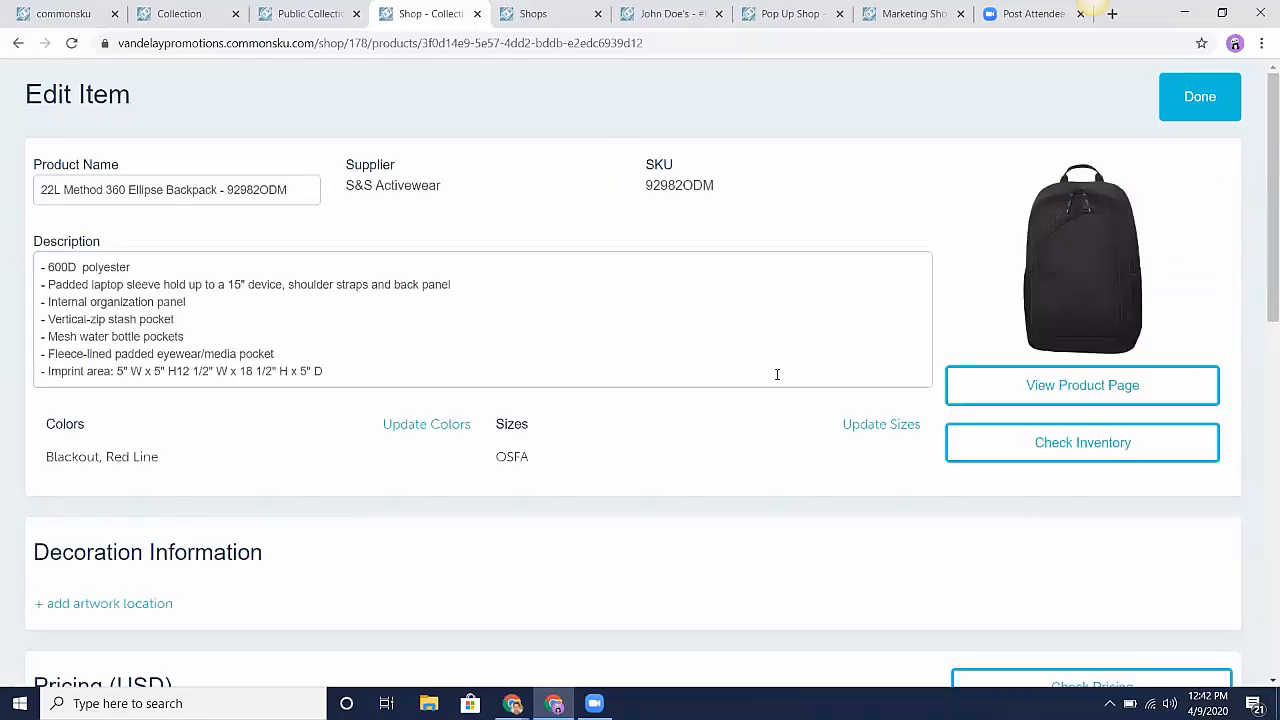
scroll(777, 376, "down", 4)
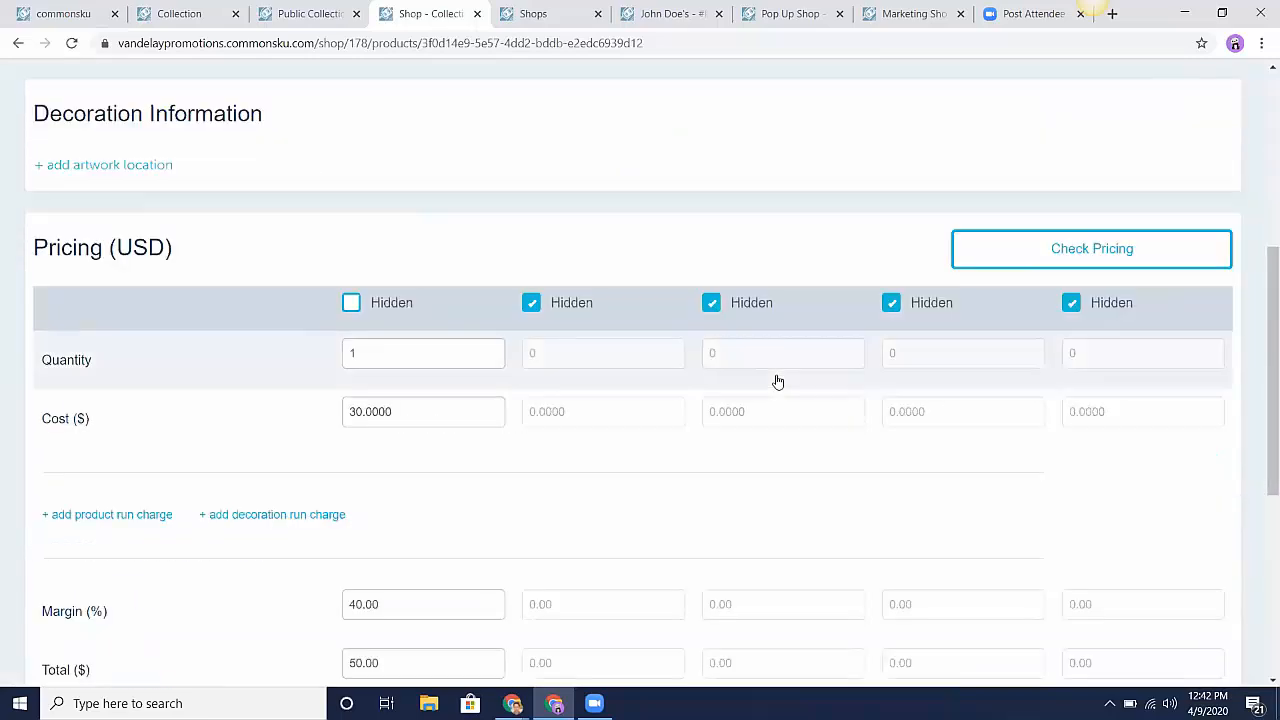
scroll(777, 378, "down", 2)
scroll(777, 374, "up", 6)
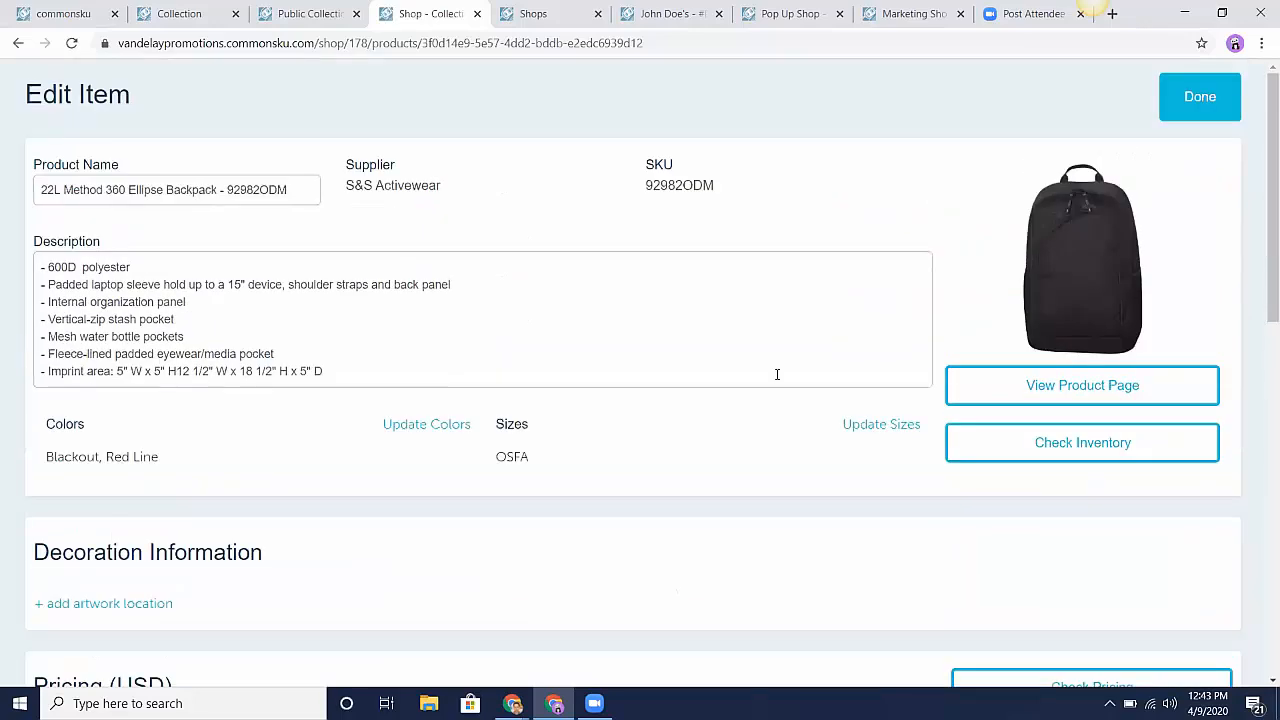
left_click(1177, 111)
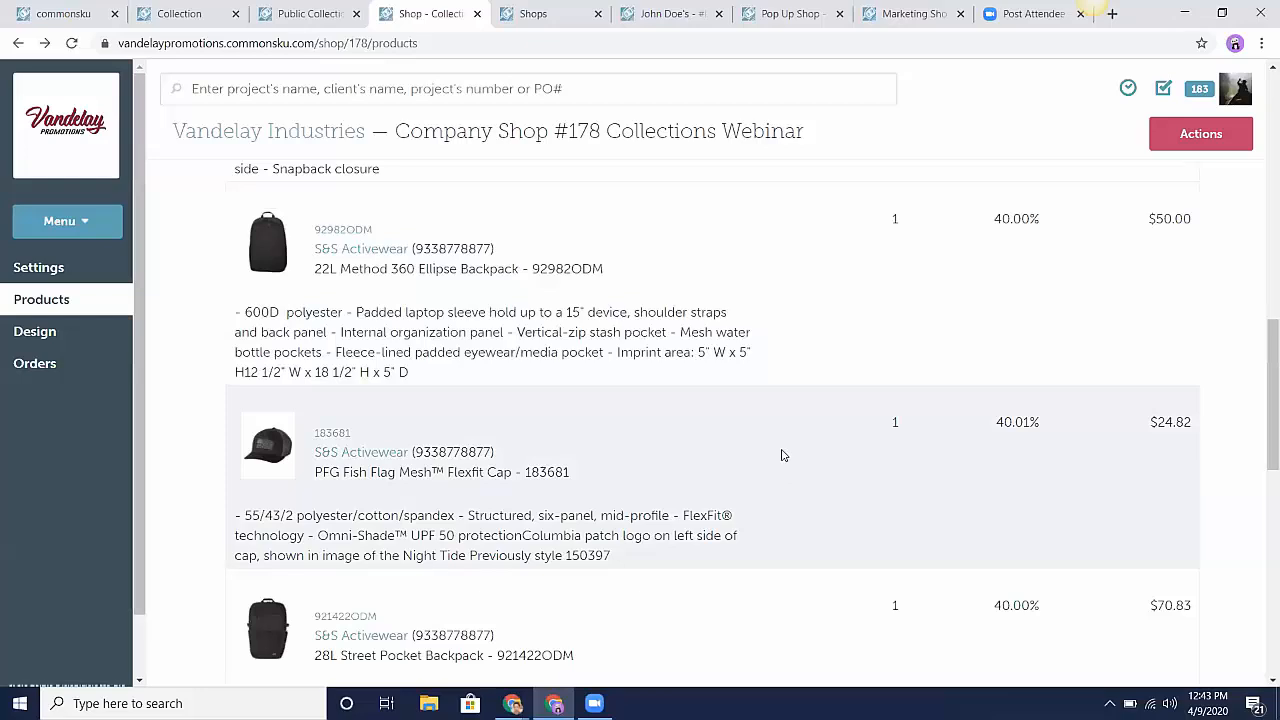
- View the item images of the PFG Fish Flag Mesh Flexfit Cap and return to the start of the shop's product list
left_click(781, 456)
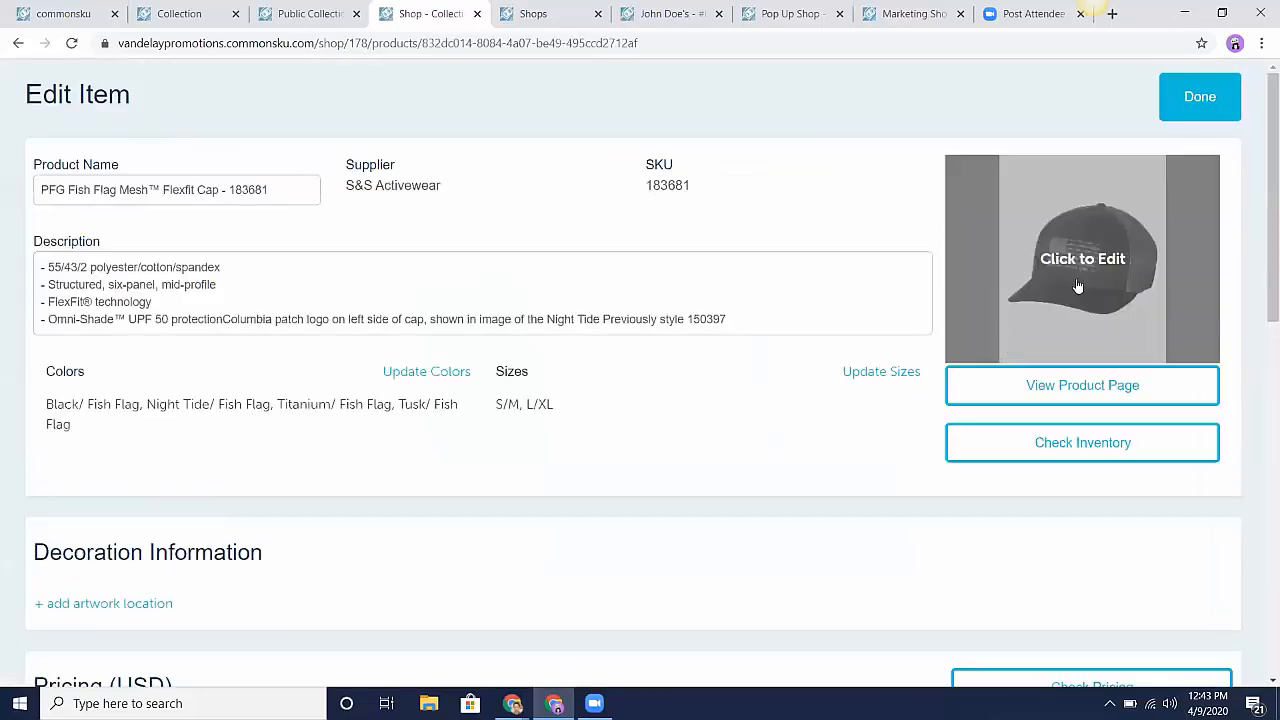
left_click(1077, 287)
mouse_move(385, 286)
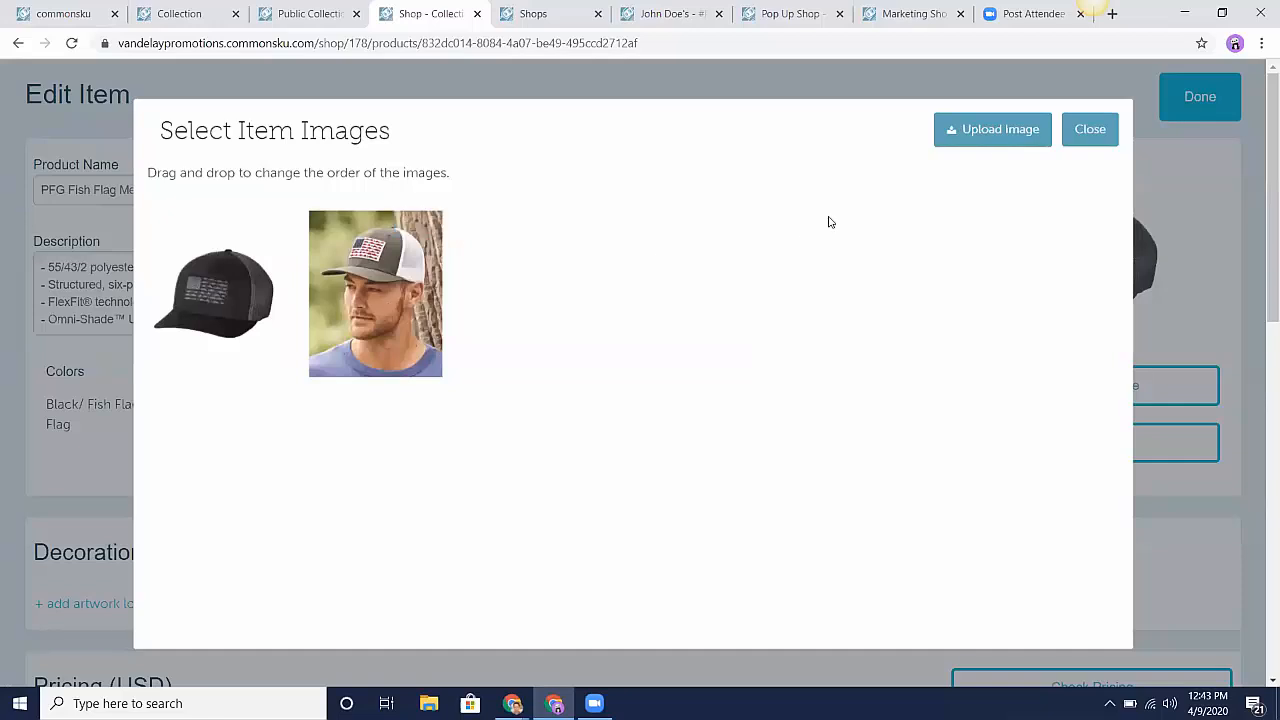
left_click(1090, 131)
left_click(1193, 97)
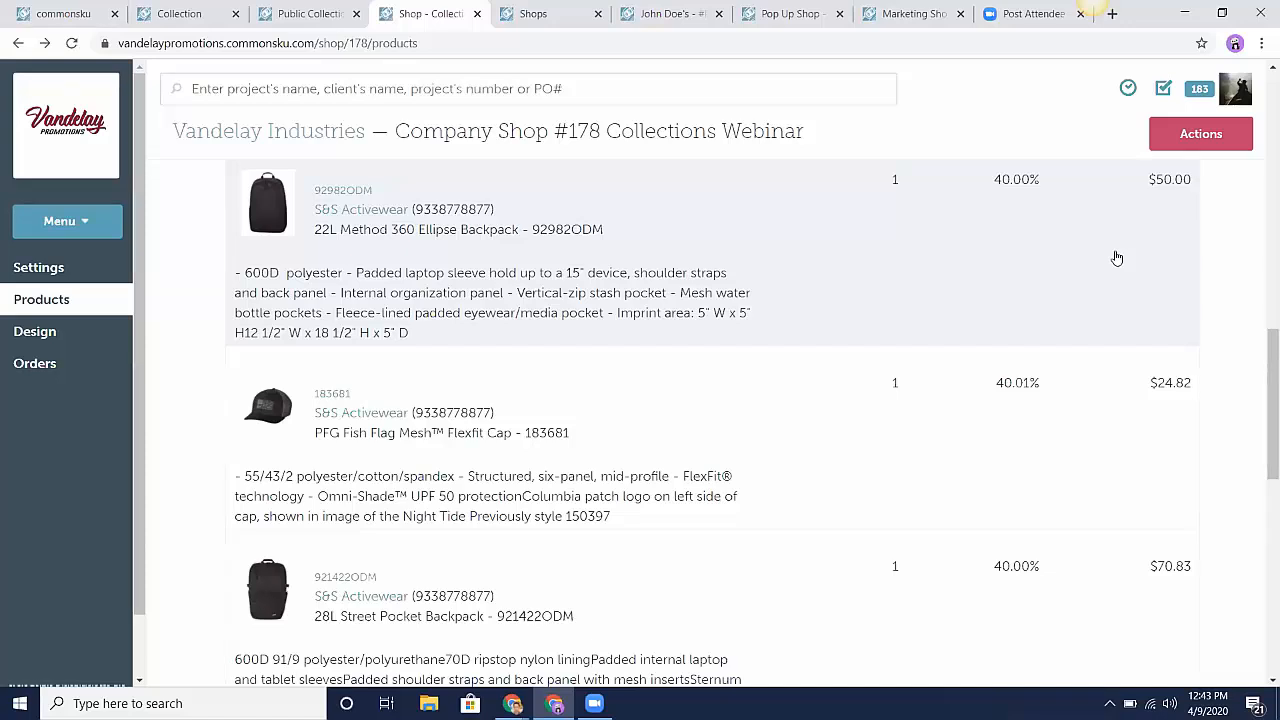
scroll(1117, 258, "up", 10)
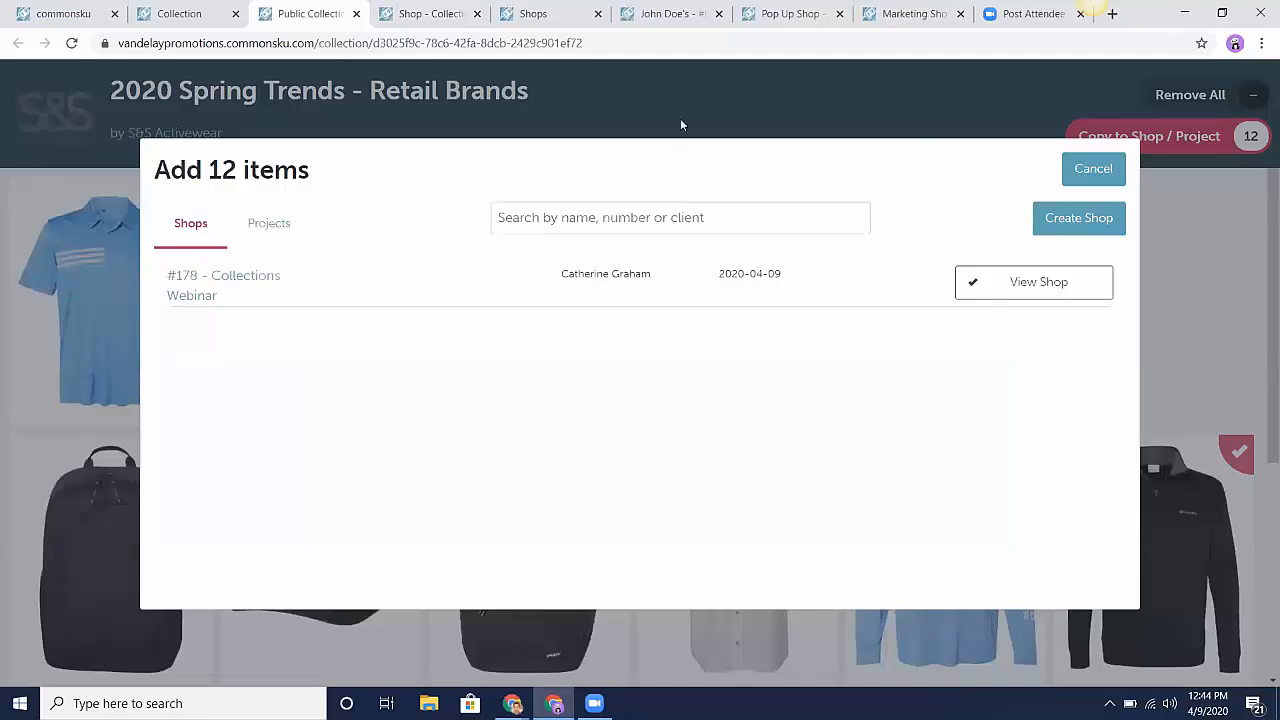
- Close the copy dialog and the Retail Brands collection page, and return to the Collections Webinar shop's products
left_click(1094, 170)
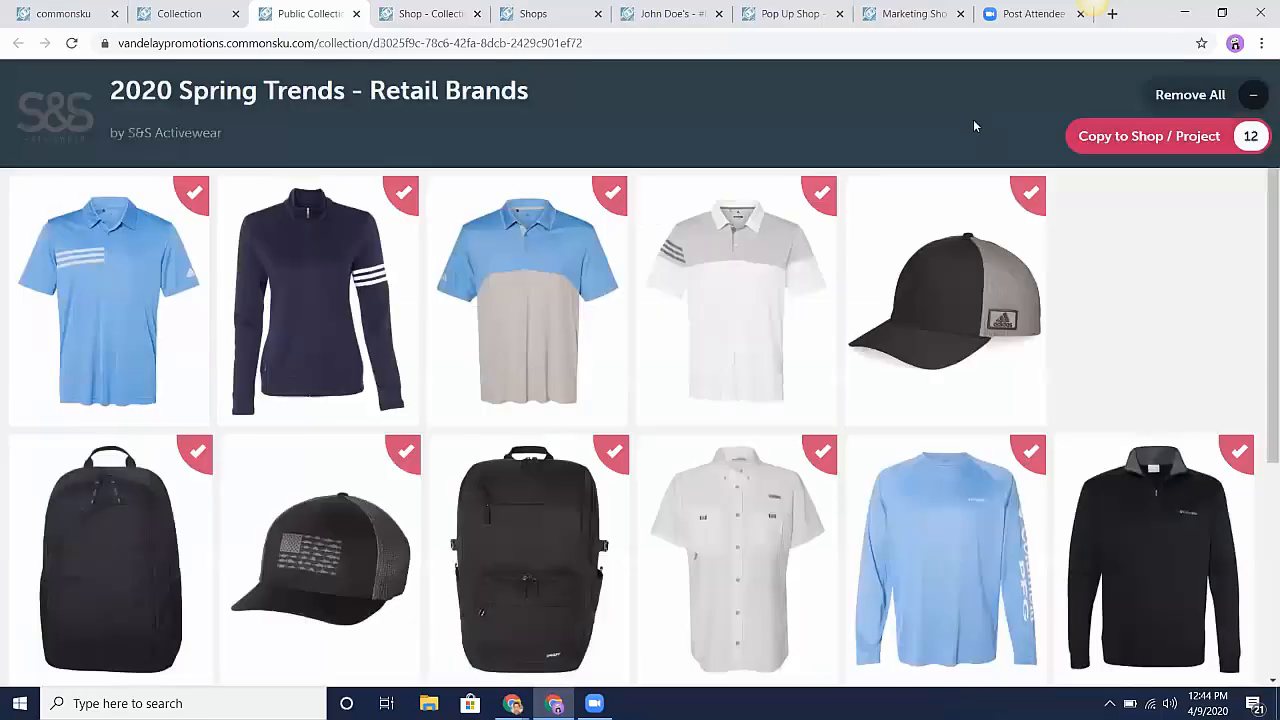
left_click(445, 8)
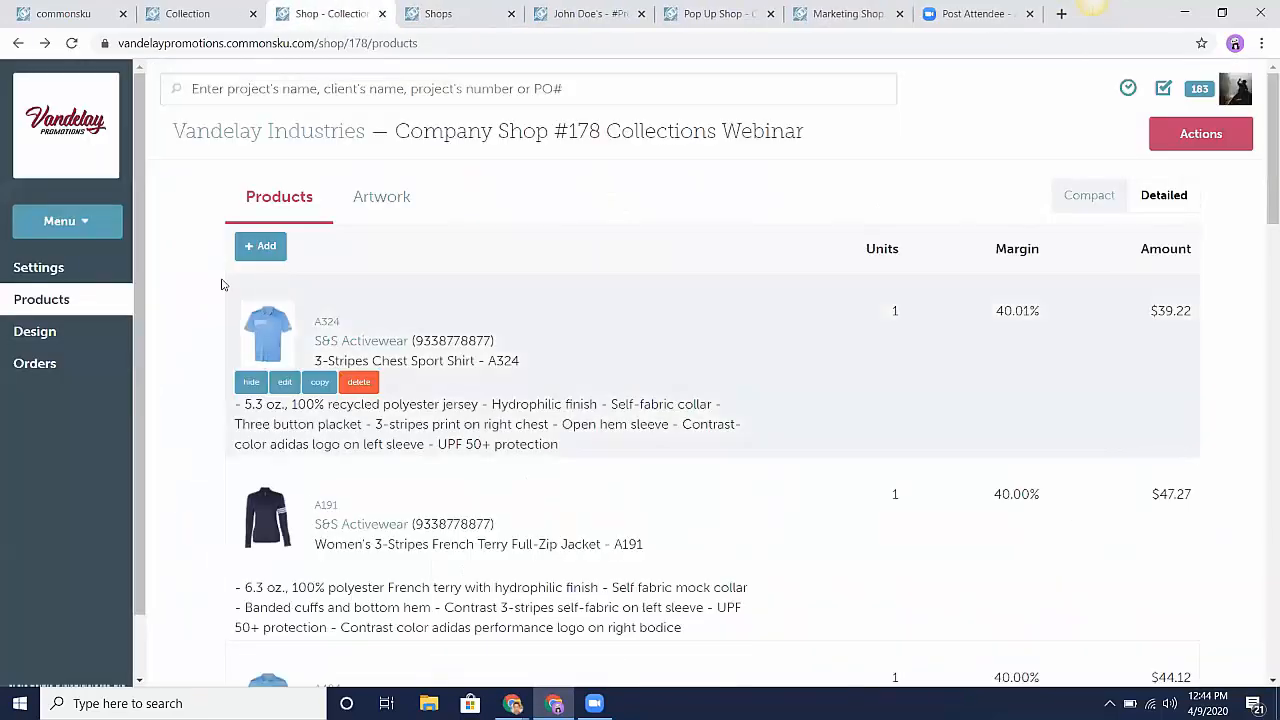
left_click(215, 13)
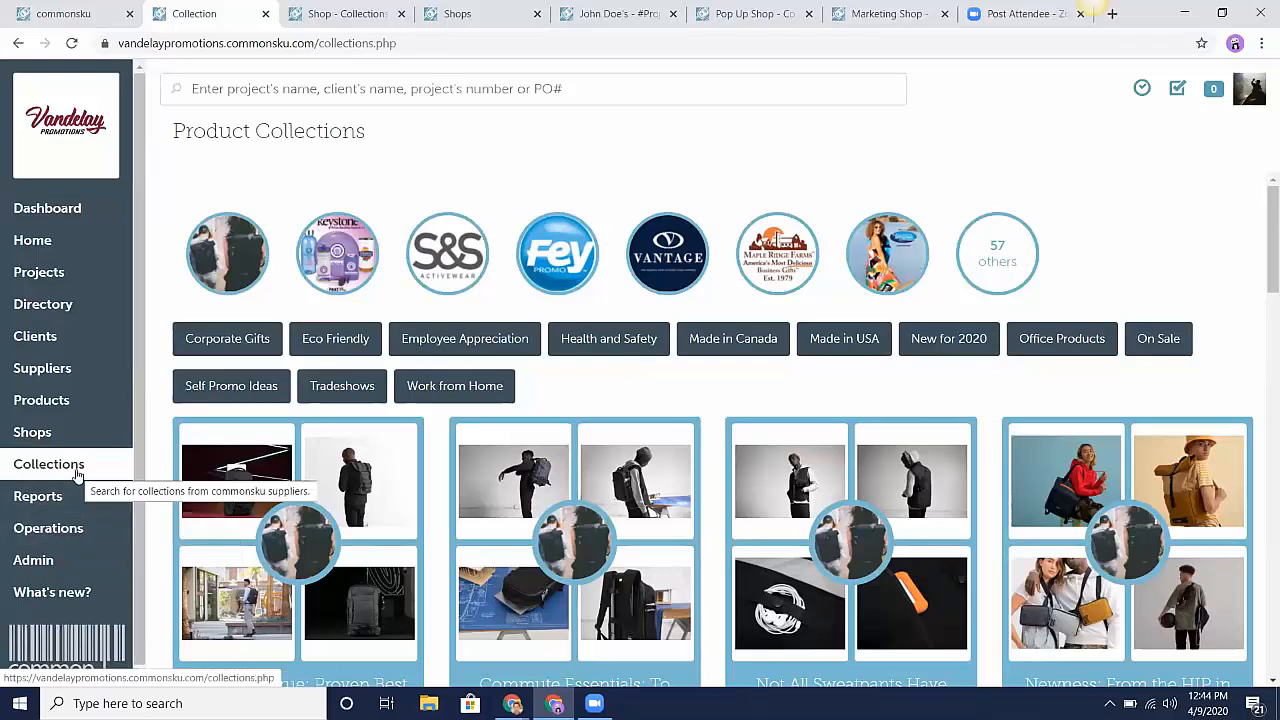
left_click(361, 13)
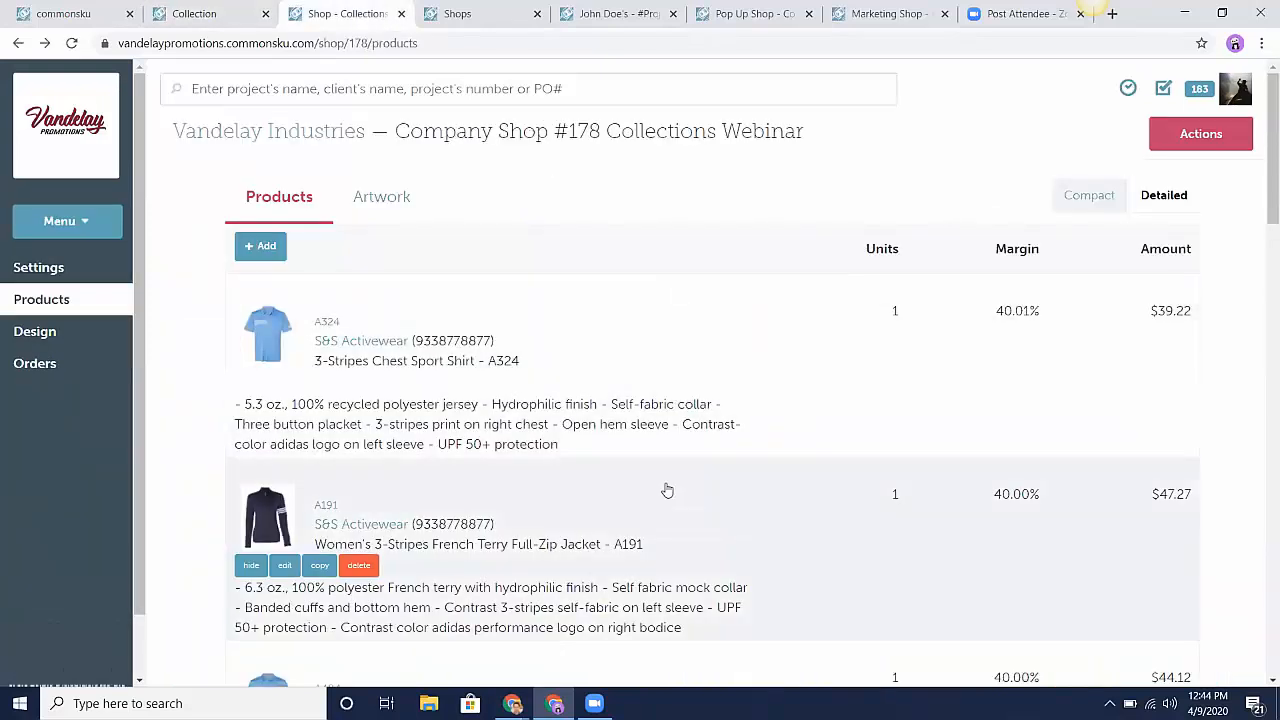
- Start adding a product to the shop from supplier collections
left_click(274, 248)
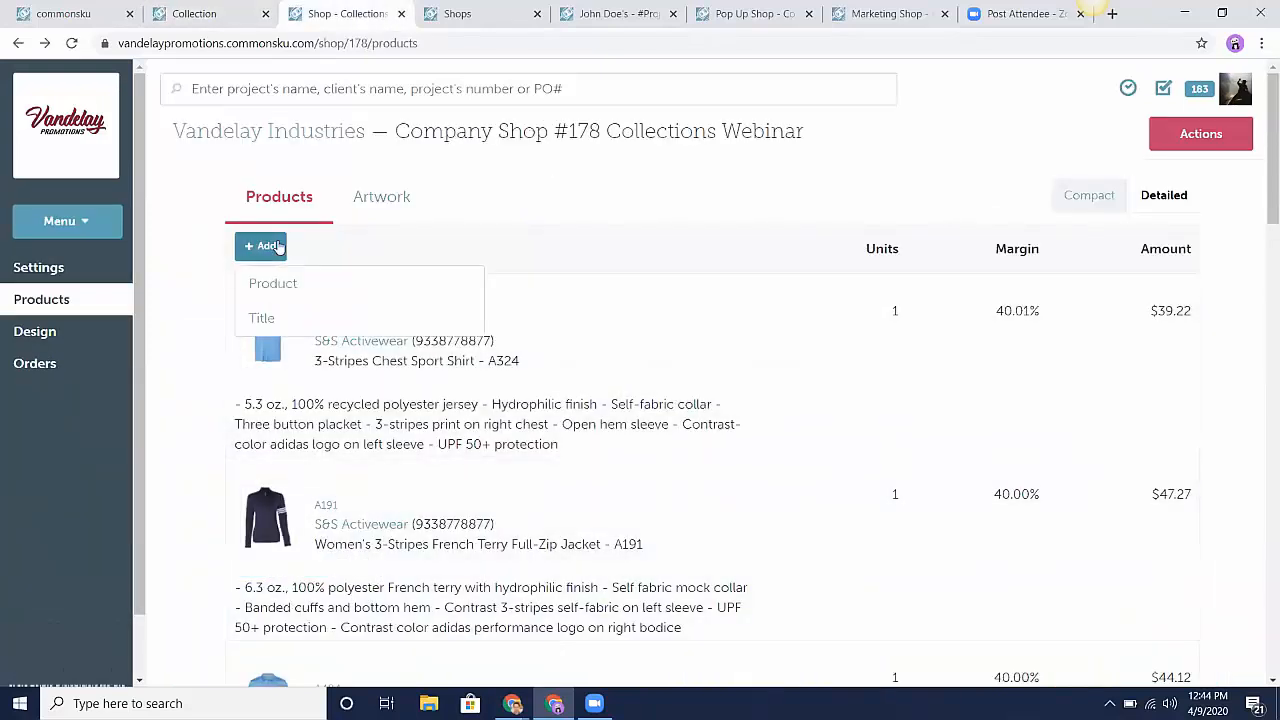
left_click(278, 284)
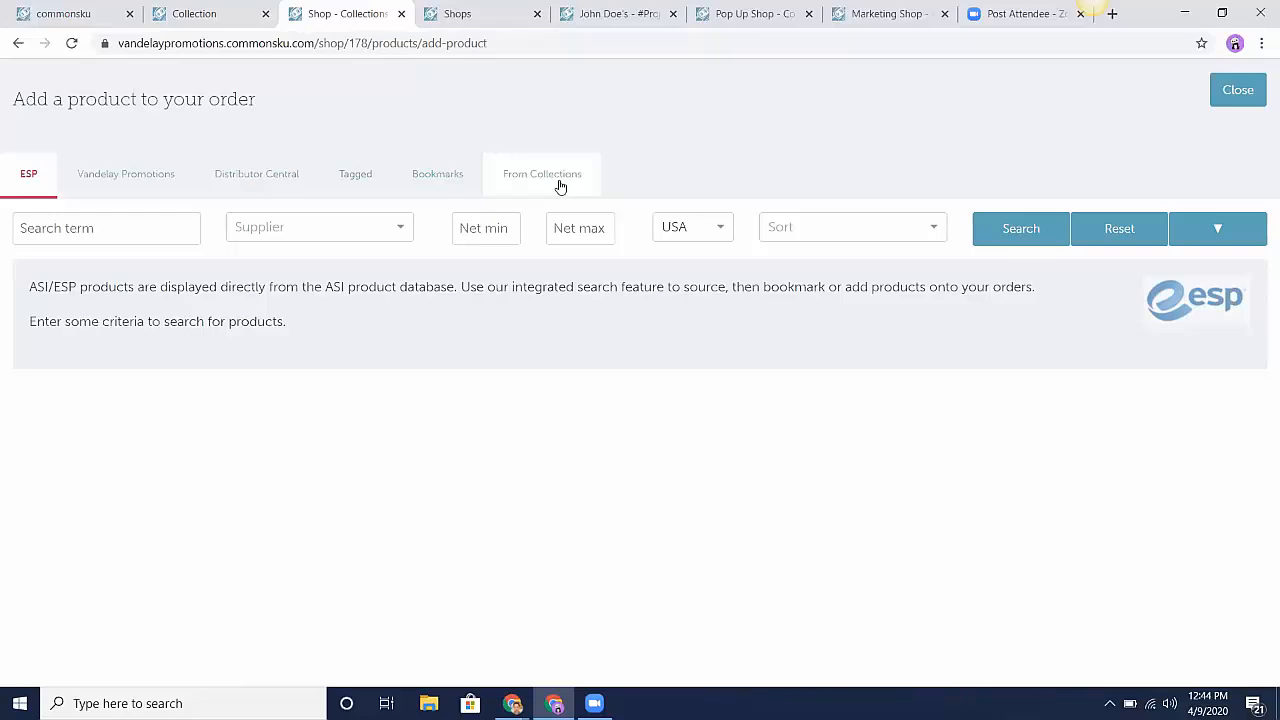
left_click(561, 187)
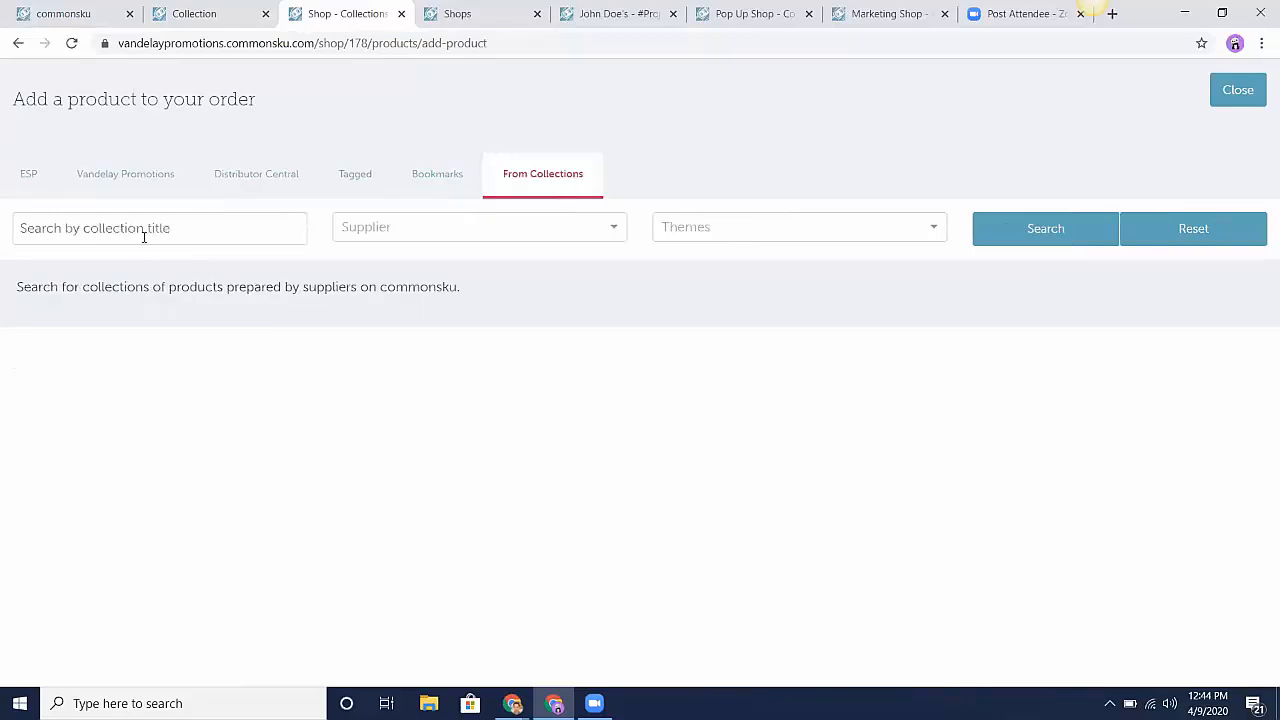
- Look at the supplier and theme filter options and search for collections without setting any filter
left_click(607, 237)
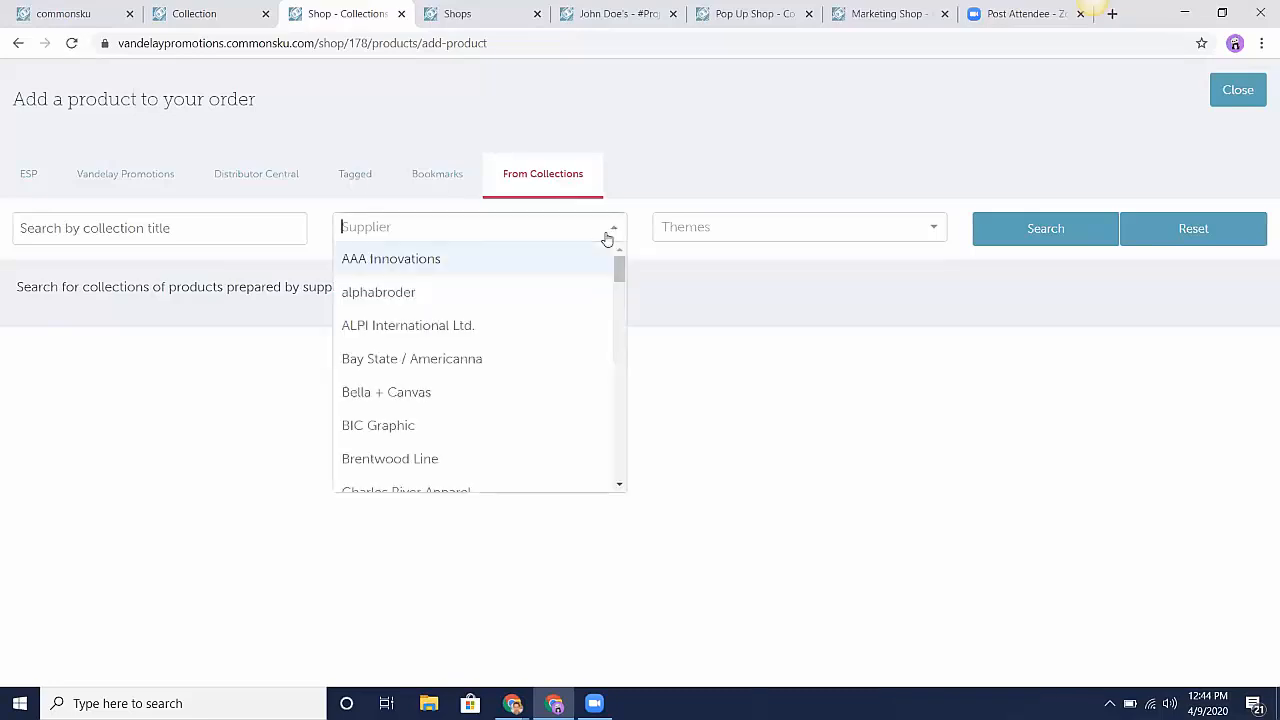
left_click(770, 320)
left_click(870, 220)
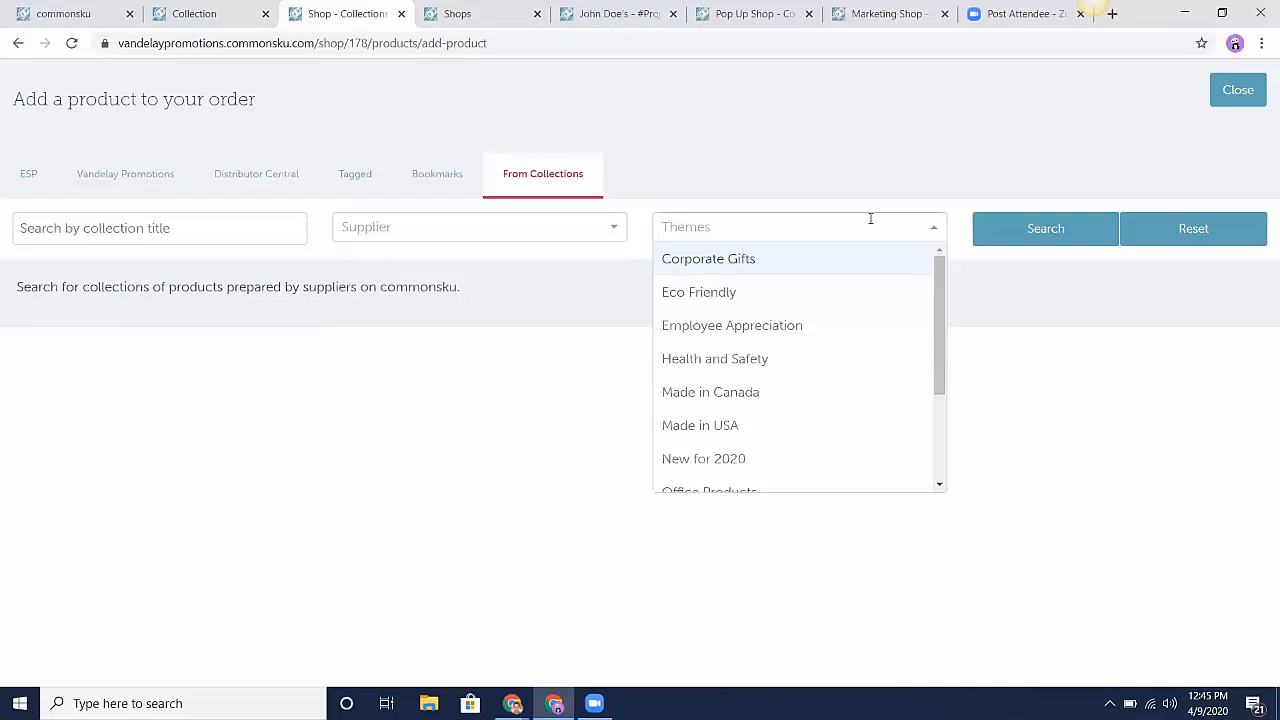
left_click(1021, 248)
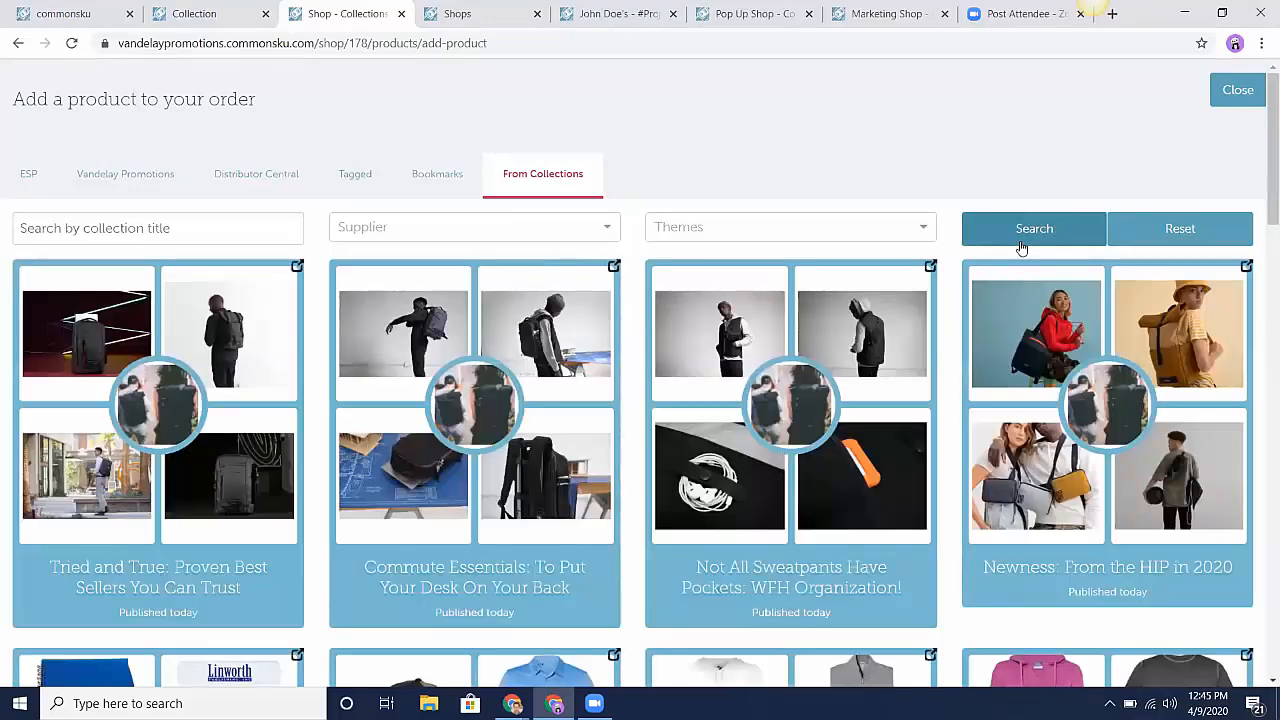
- Browse the listed collections and open the items of "Newness: From the HIP in 2020"
scroll(815, 400, "down", 1)
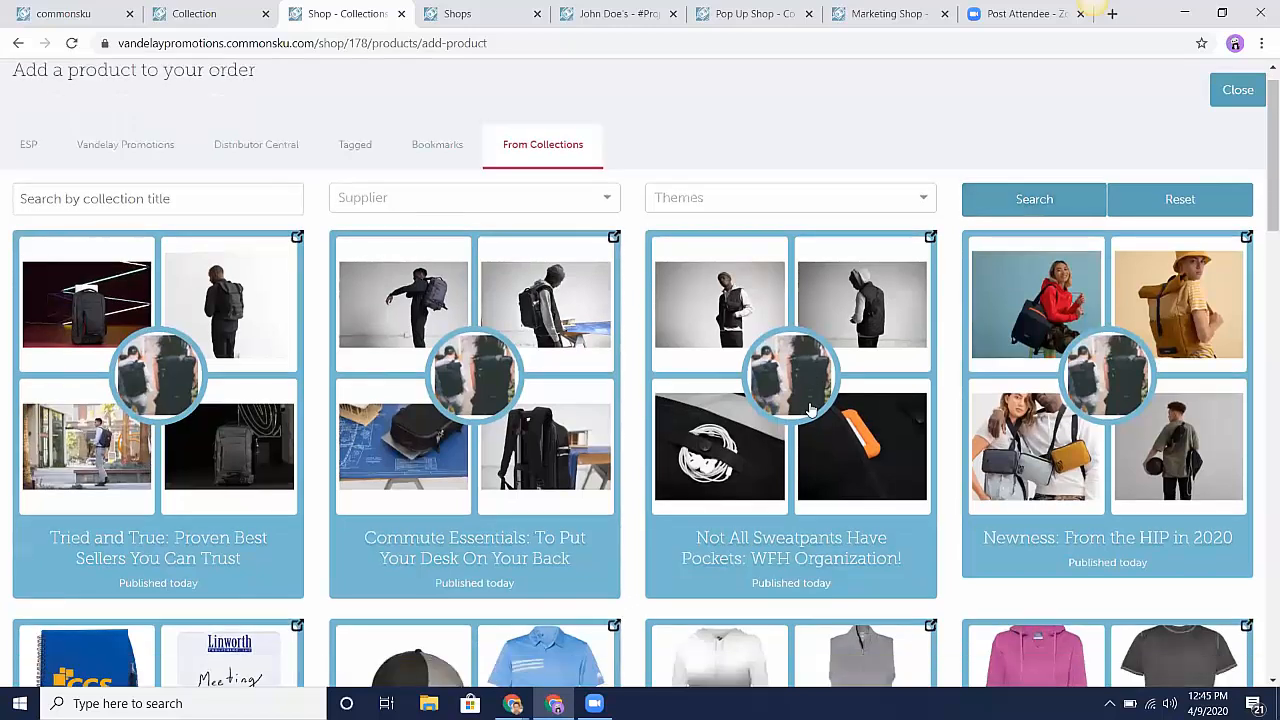
scroll(812, 410, "down", 1)
scroll(812, 410, "down", 2)
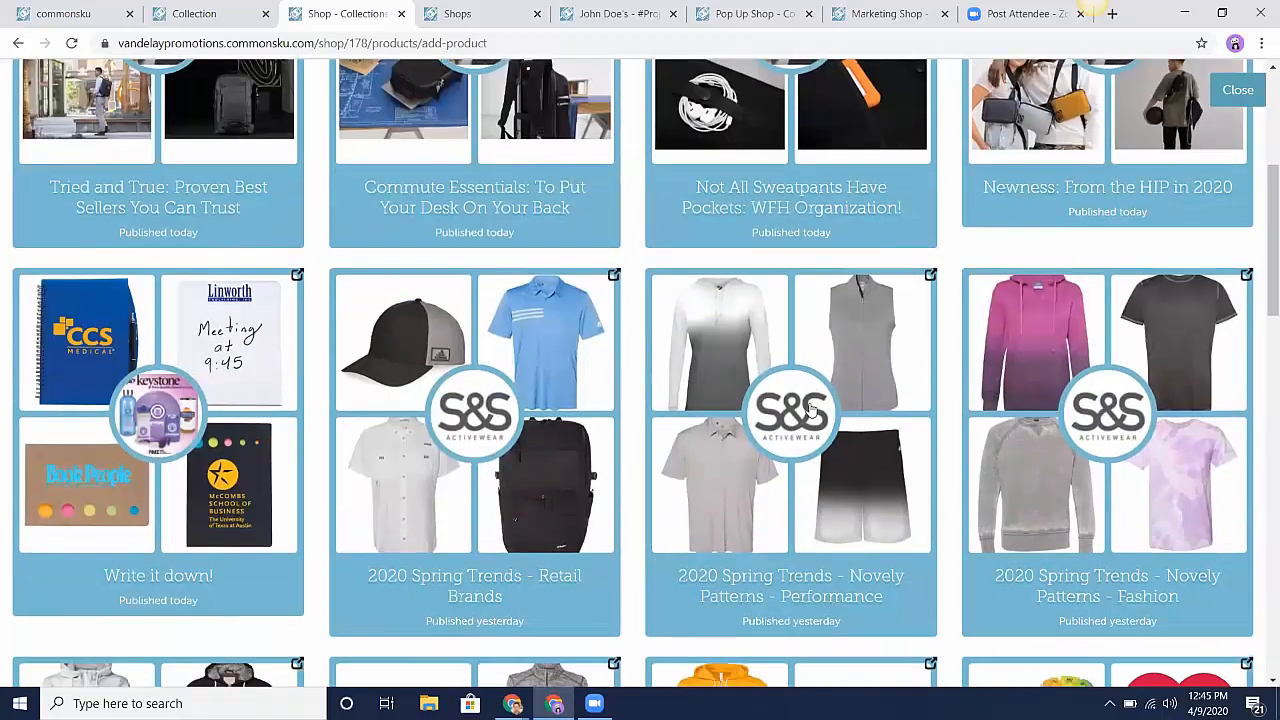
scroll(812, 410, "up", 3)
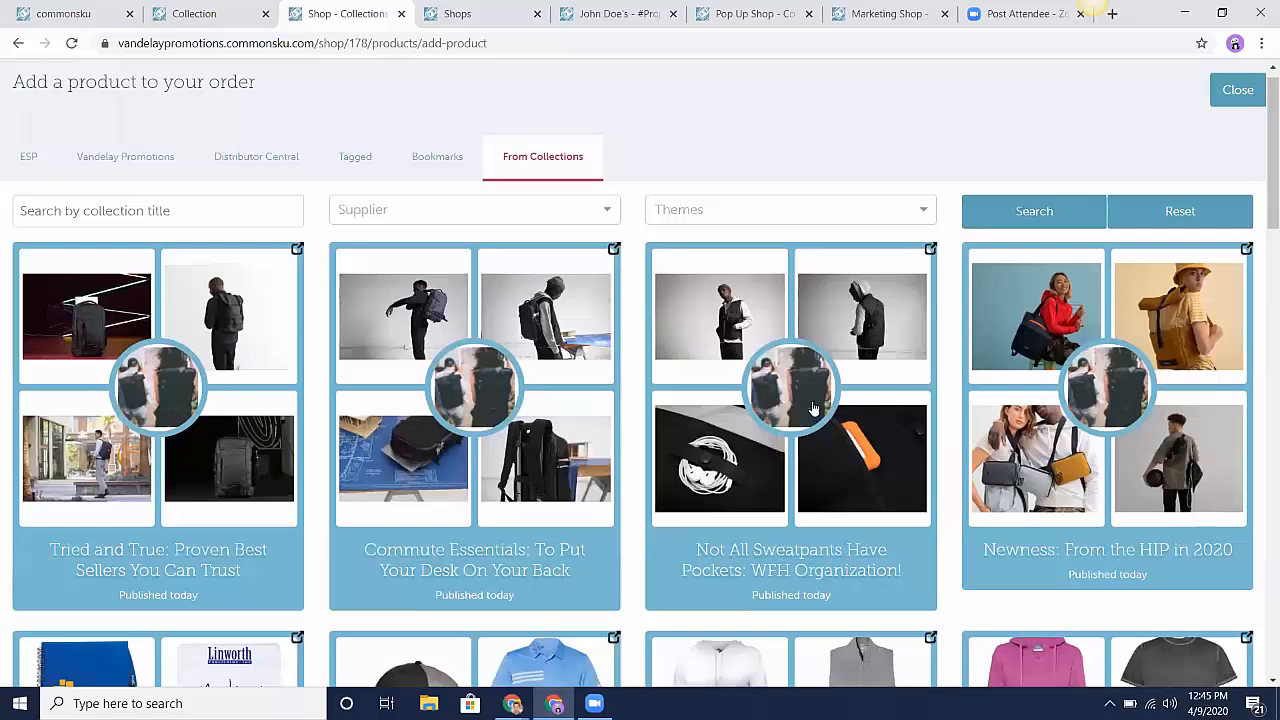
left_click(1117, 397)
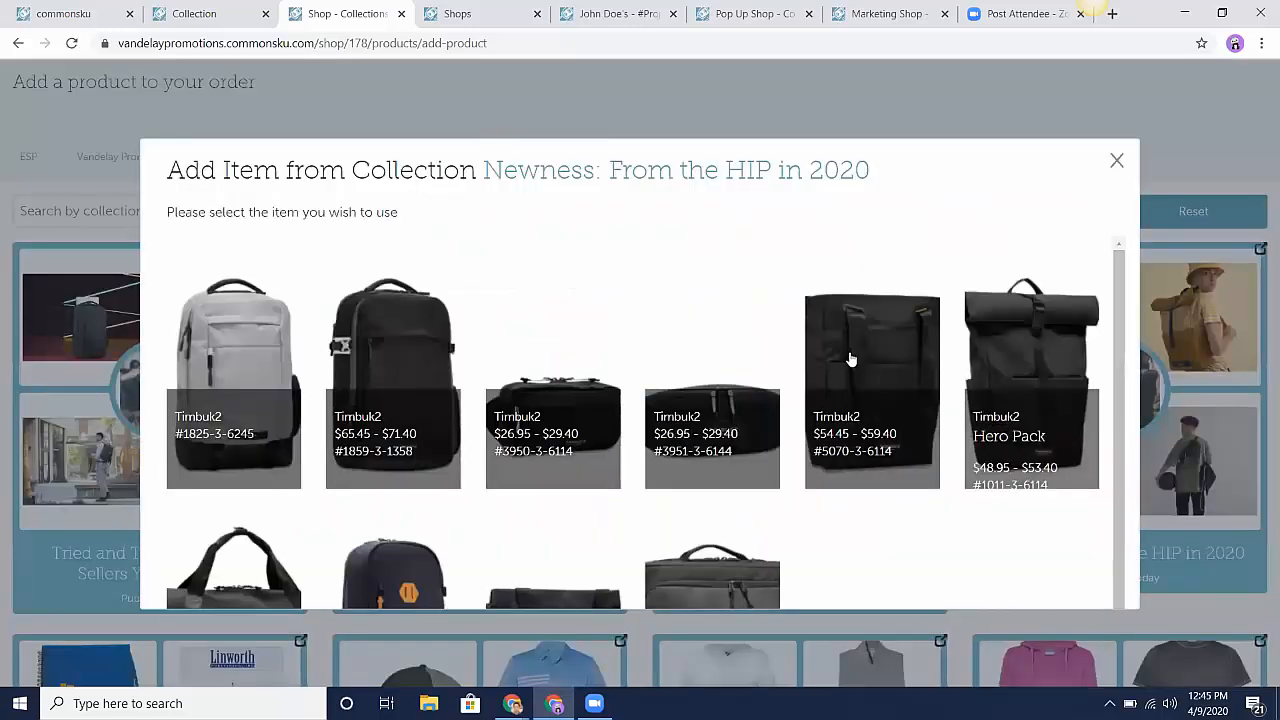
scroll(853, 463, "down", 1)
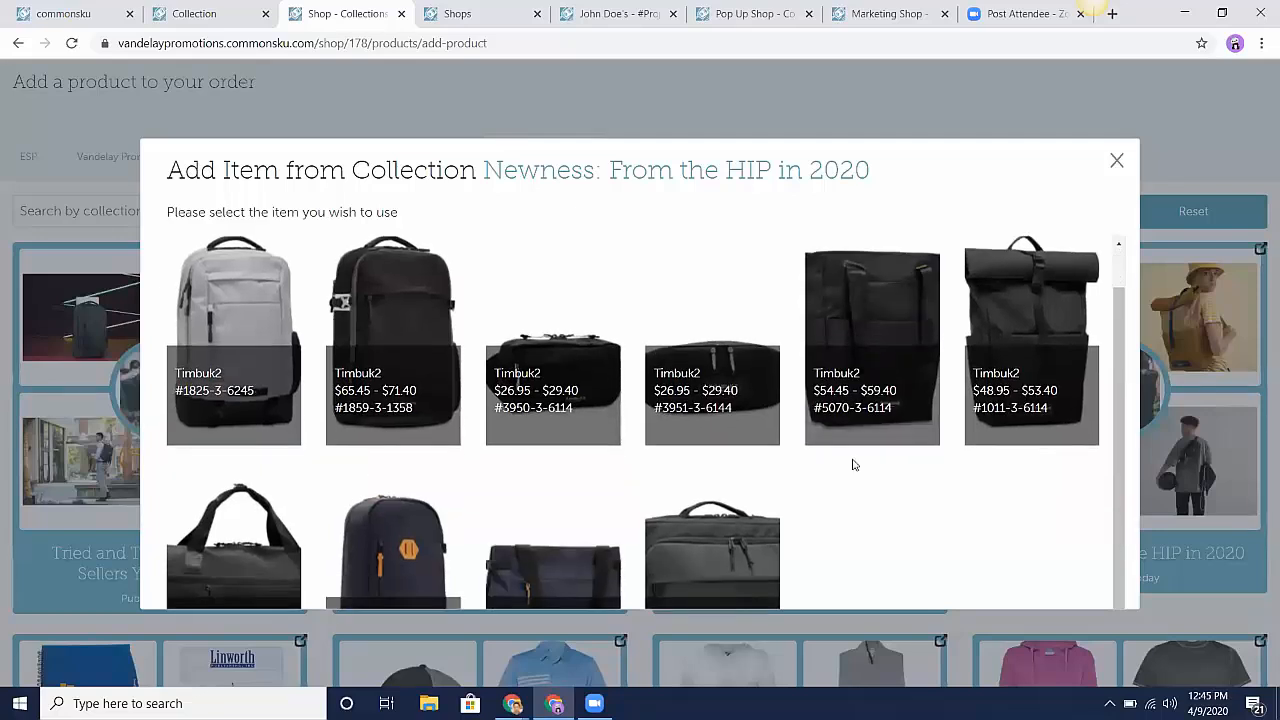
scroll(853, 463, "up", 1)
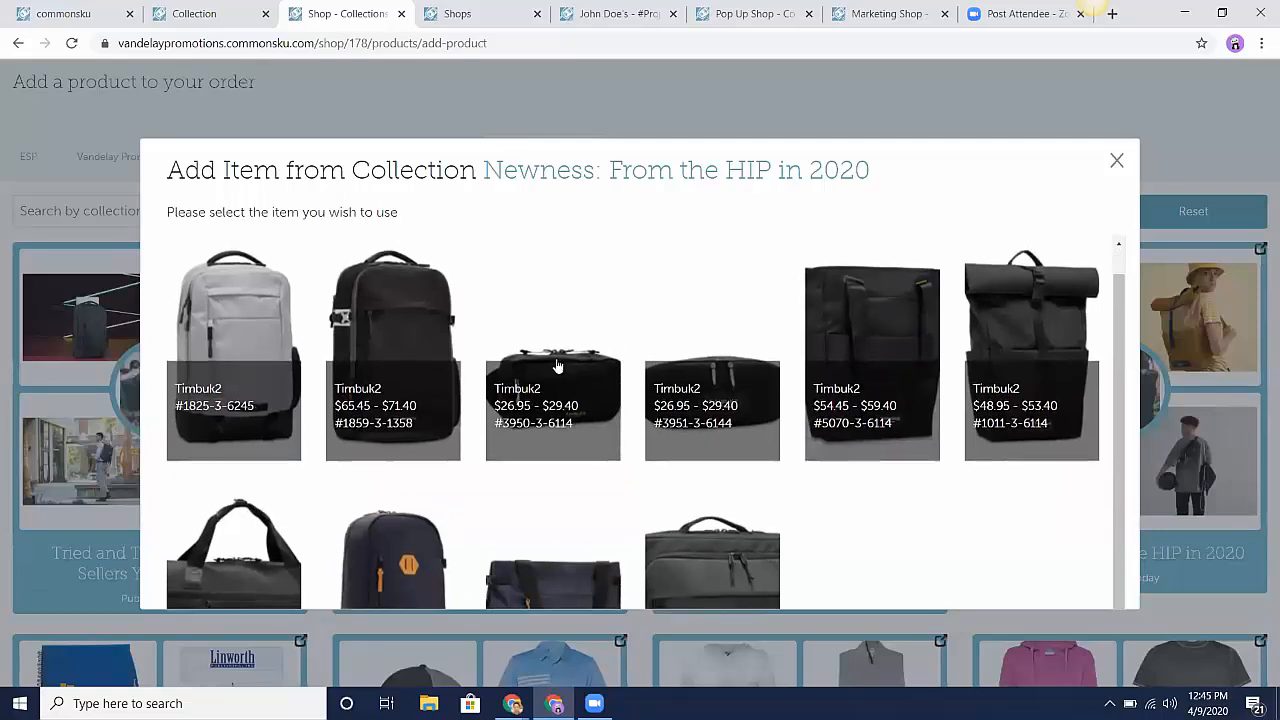
- Add the Timbuk2 items #1825-3-6245, #1859-3-1358 and #3950-3-6114 to the shop and close the item selection
left_click(218, 340)
left_click(350, 370)
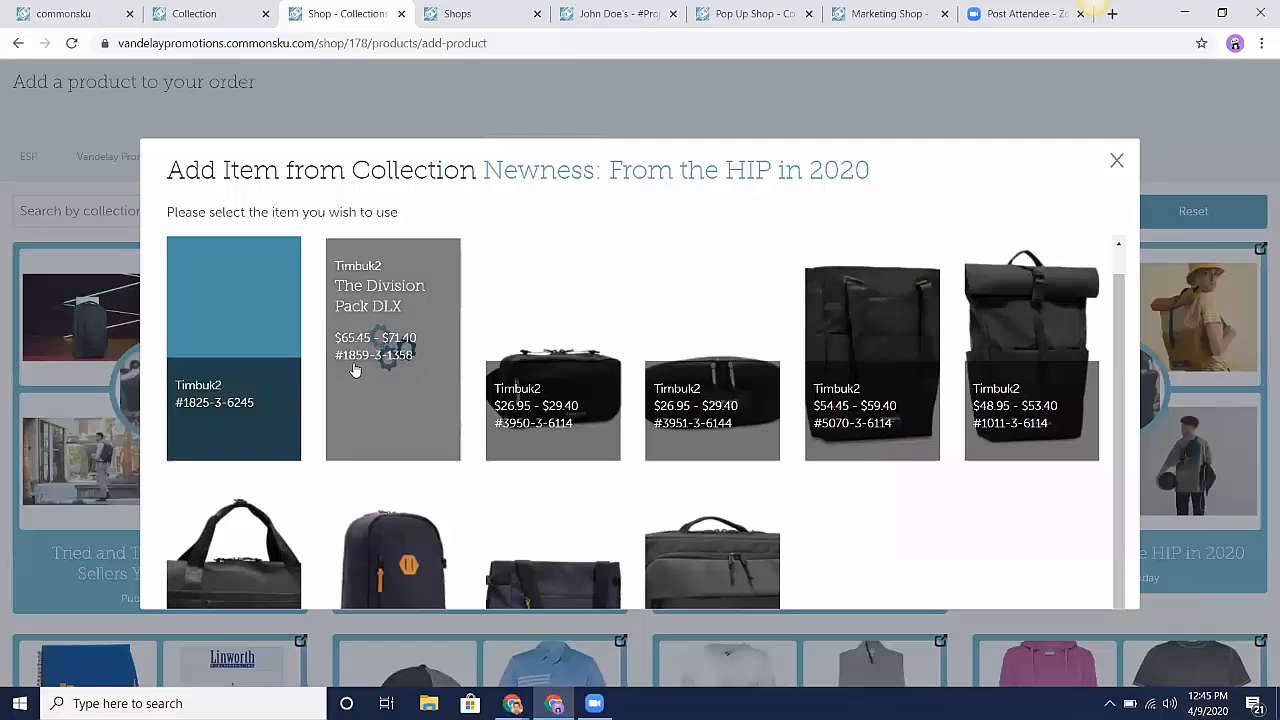
left_click(543, 355)
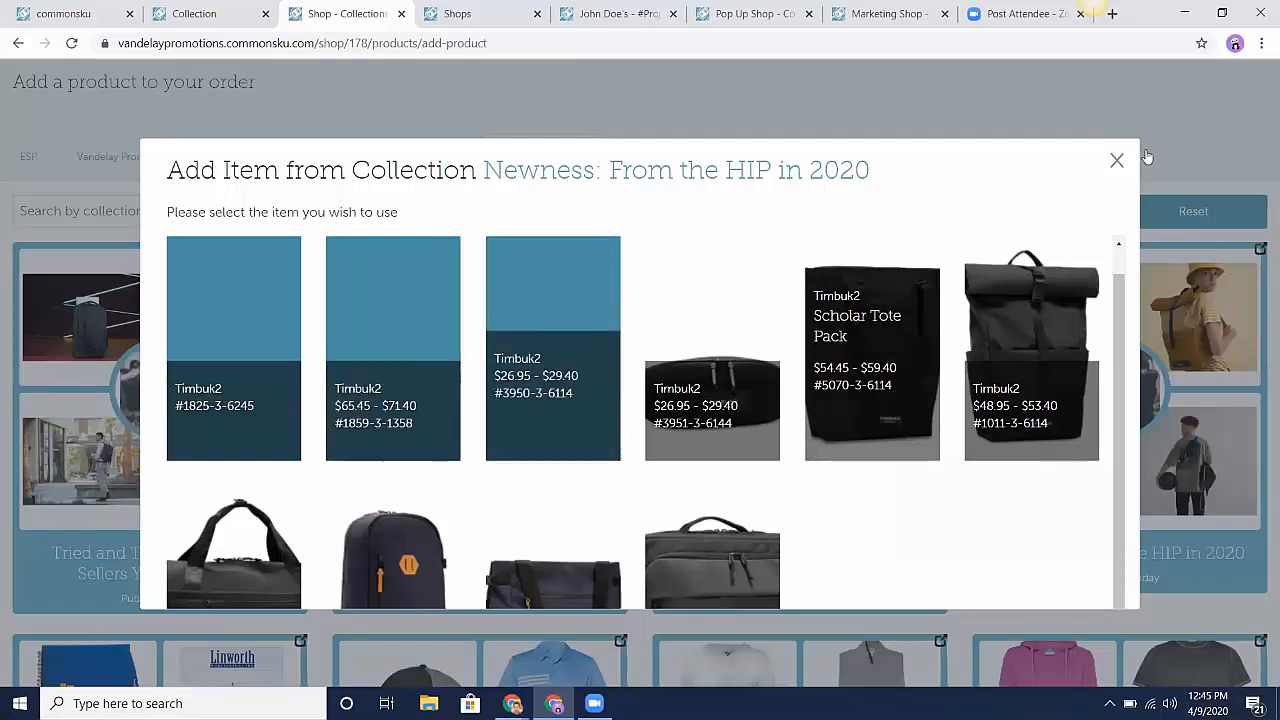
left_click(1115, 163)
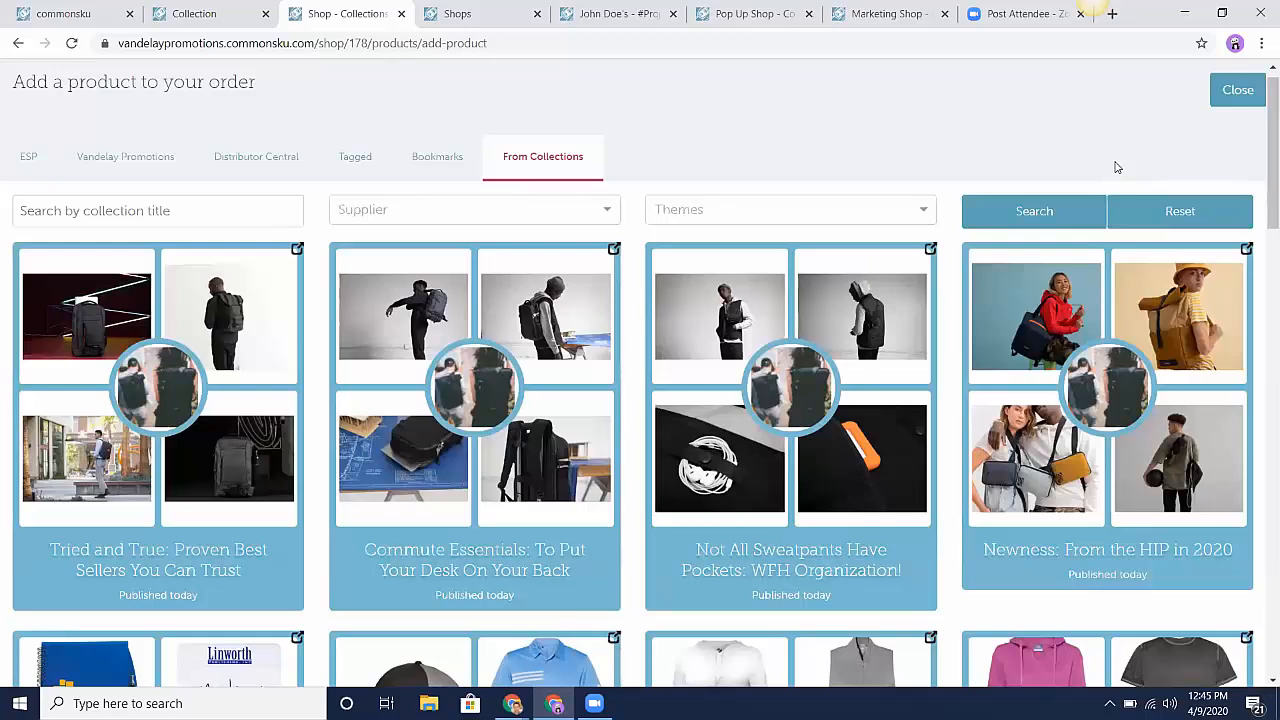
- Go back to the Product Collections overview and browse the latest published collections
left_click(197, 18)
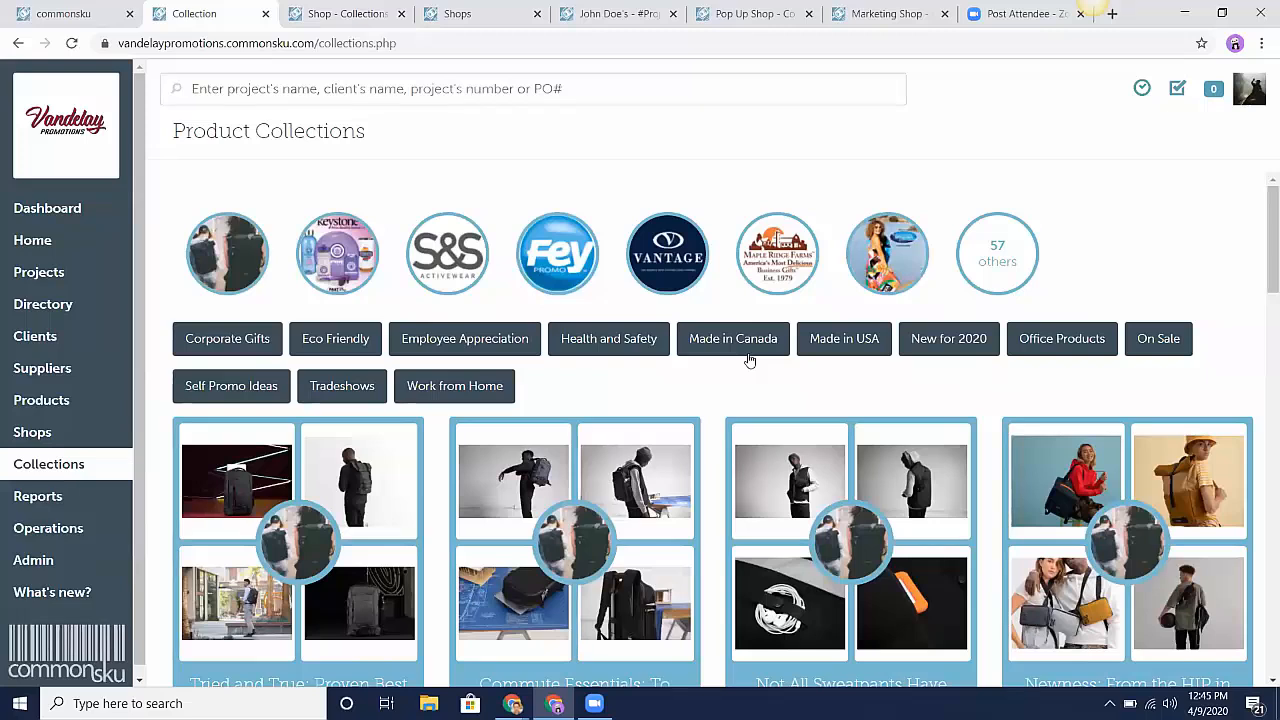
scroll(750, 360, "down", 5)
scroll(748, 363, "up", 2)
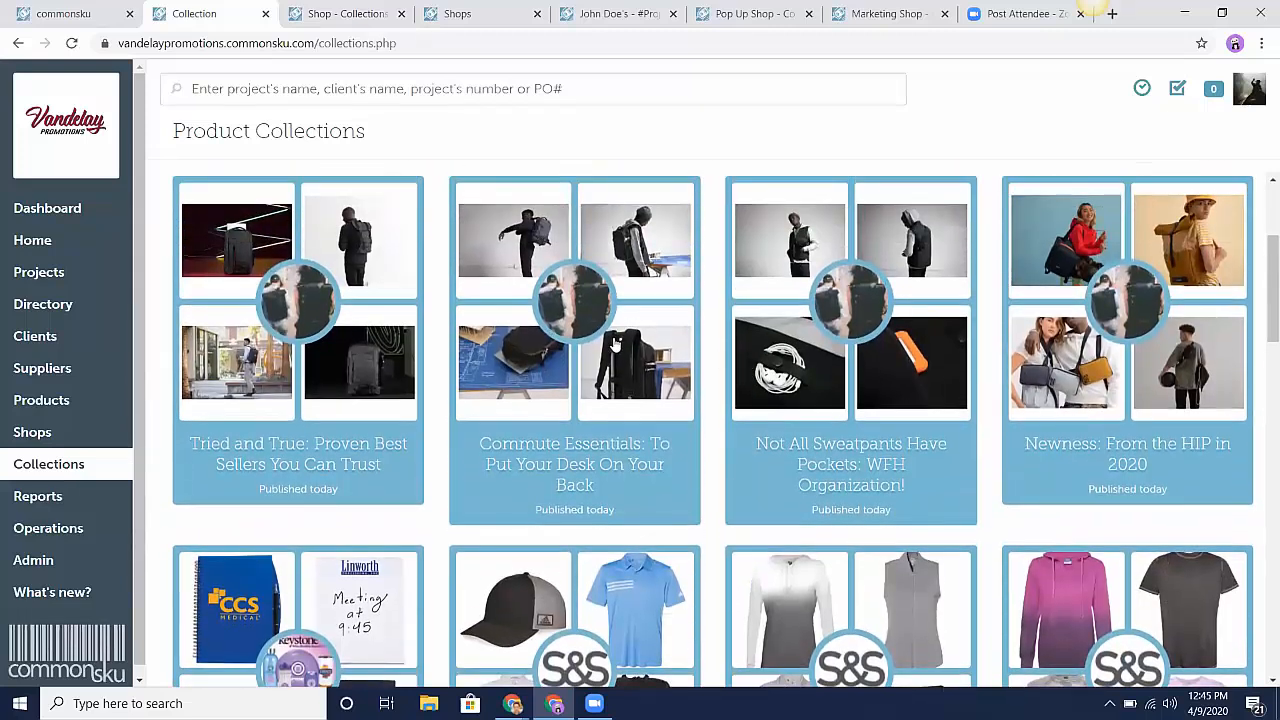
- Return to the Collections Webinar company shop and close its product-adding page
left_click(370, 12)
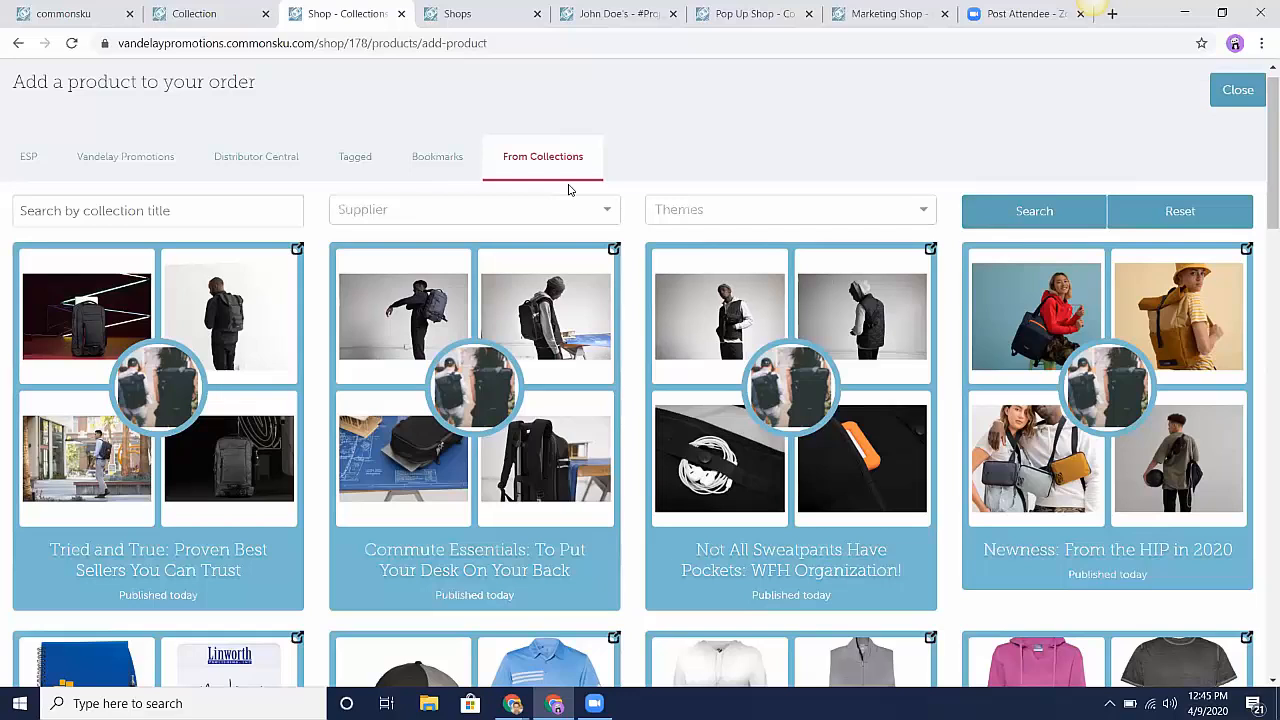
left_click(1237, 90)
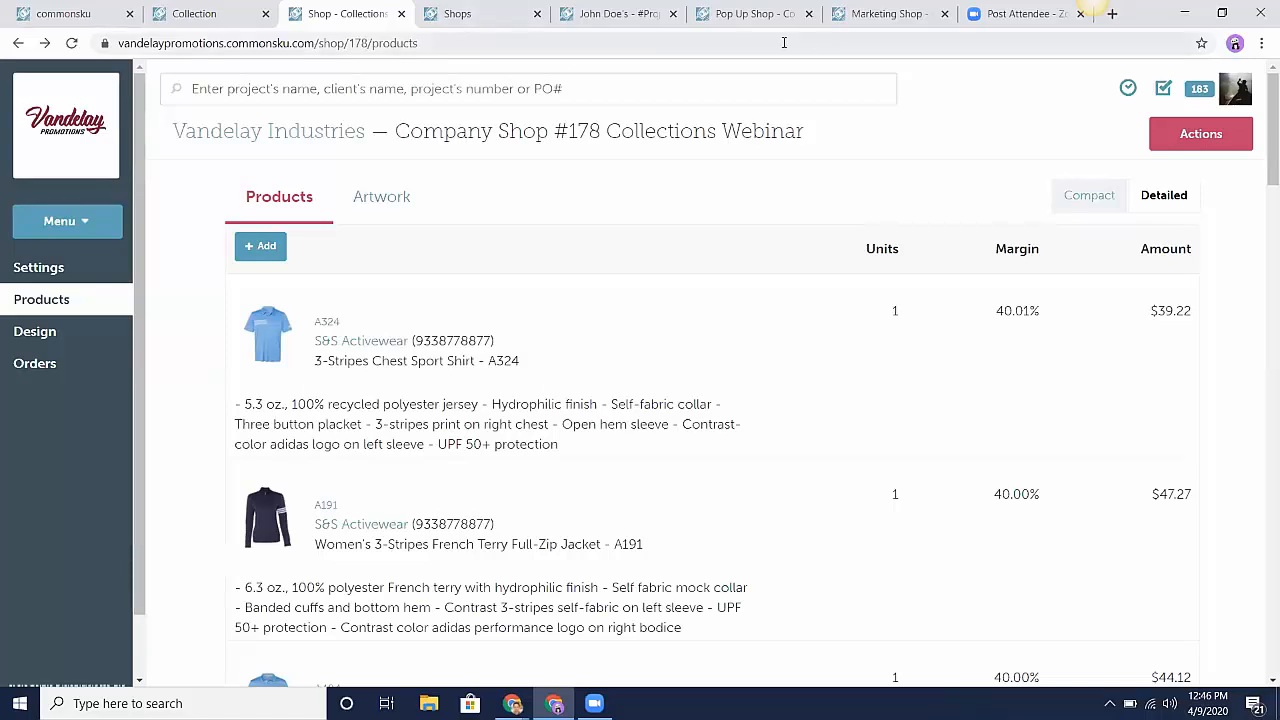
- Bring the Home Health & Wellness marketing shop next to the company shop, look over its featured products and open all products
left_click_drag(816, 26, 493, 17)
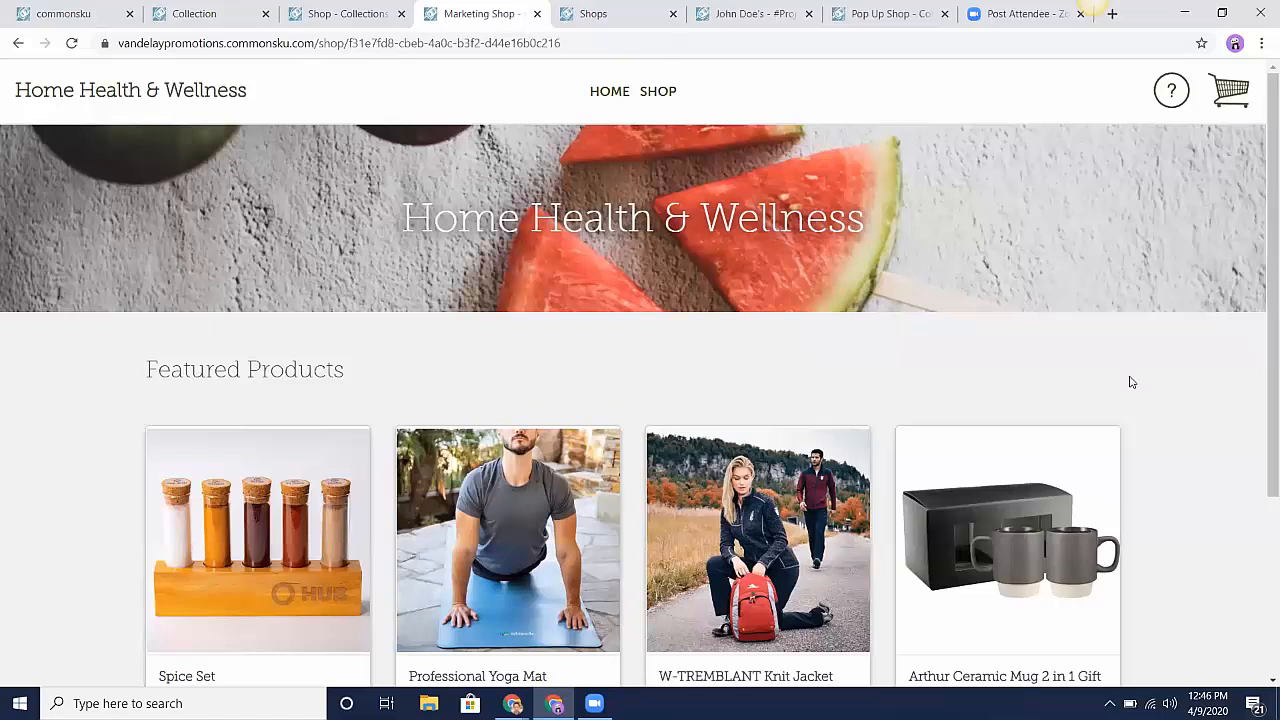
scroll(1131, 382, "down", 1)
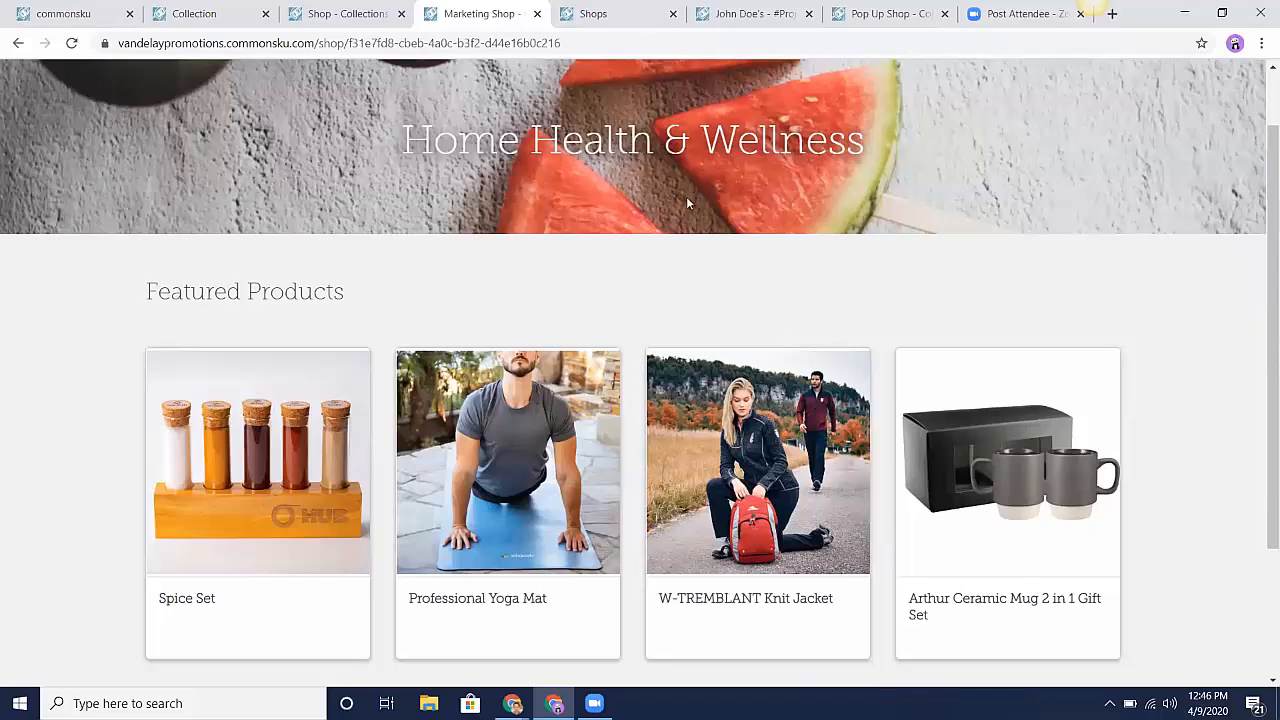
scroll(623, 291, "down", 1)
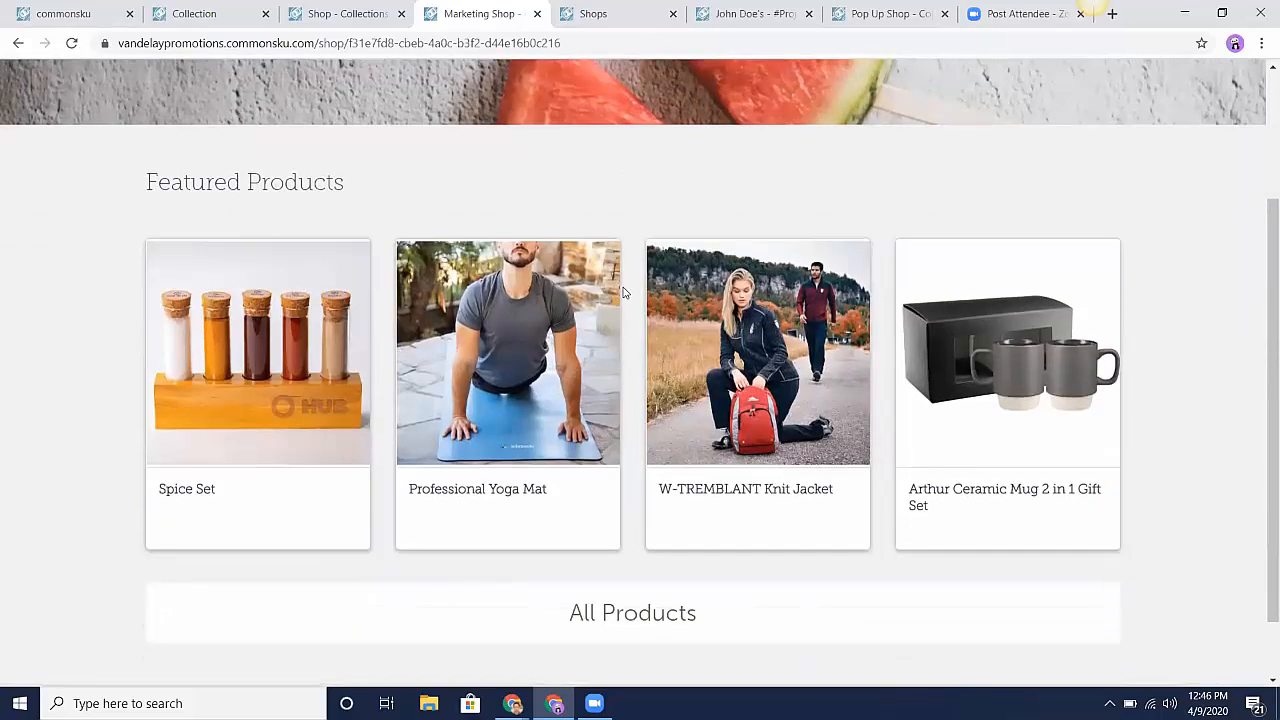
scroll(1198, 422, "down", 1)
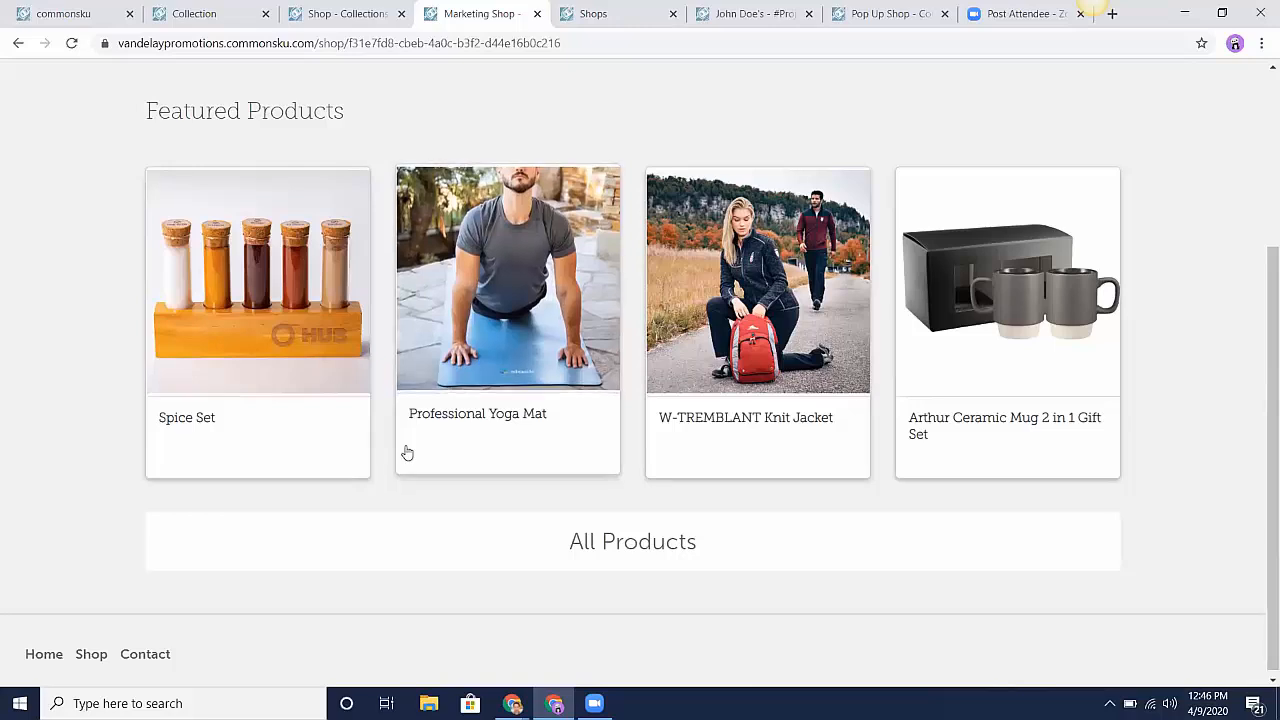
left_click(615, 553)
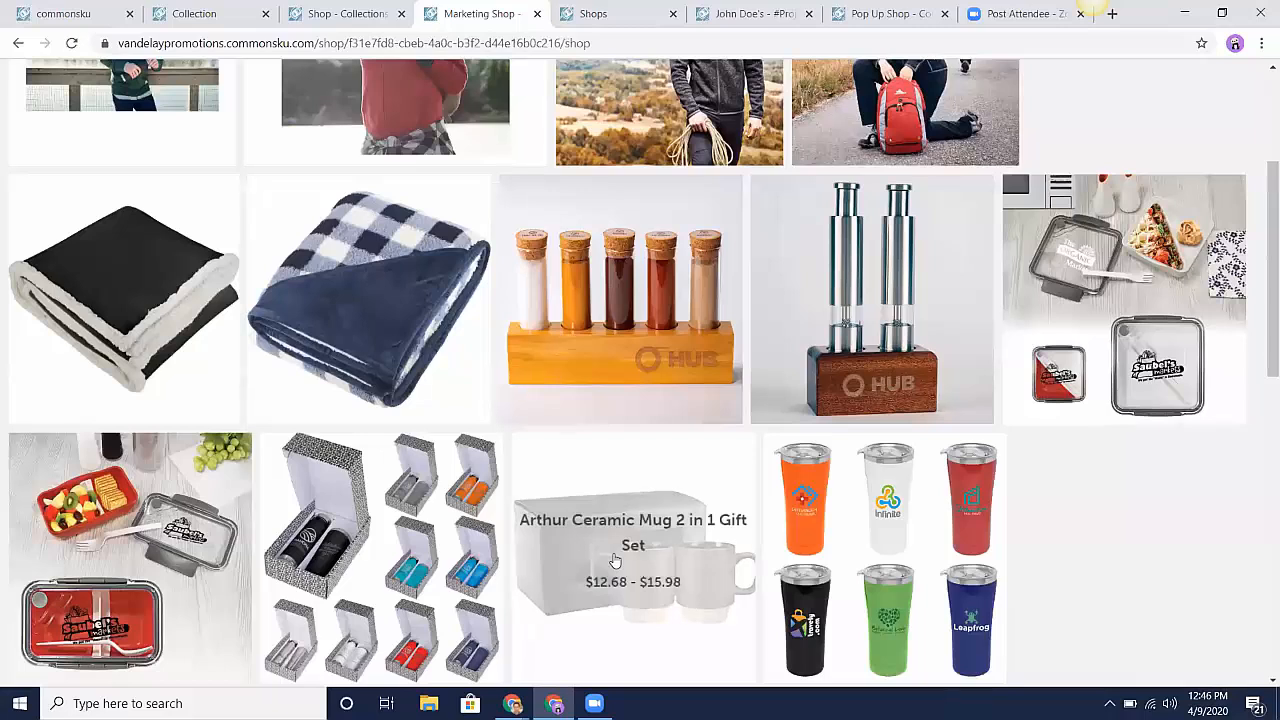
- Filter the shop's products by the Apparel category and clear the filter again
scroll(615, 556, "up", 3)
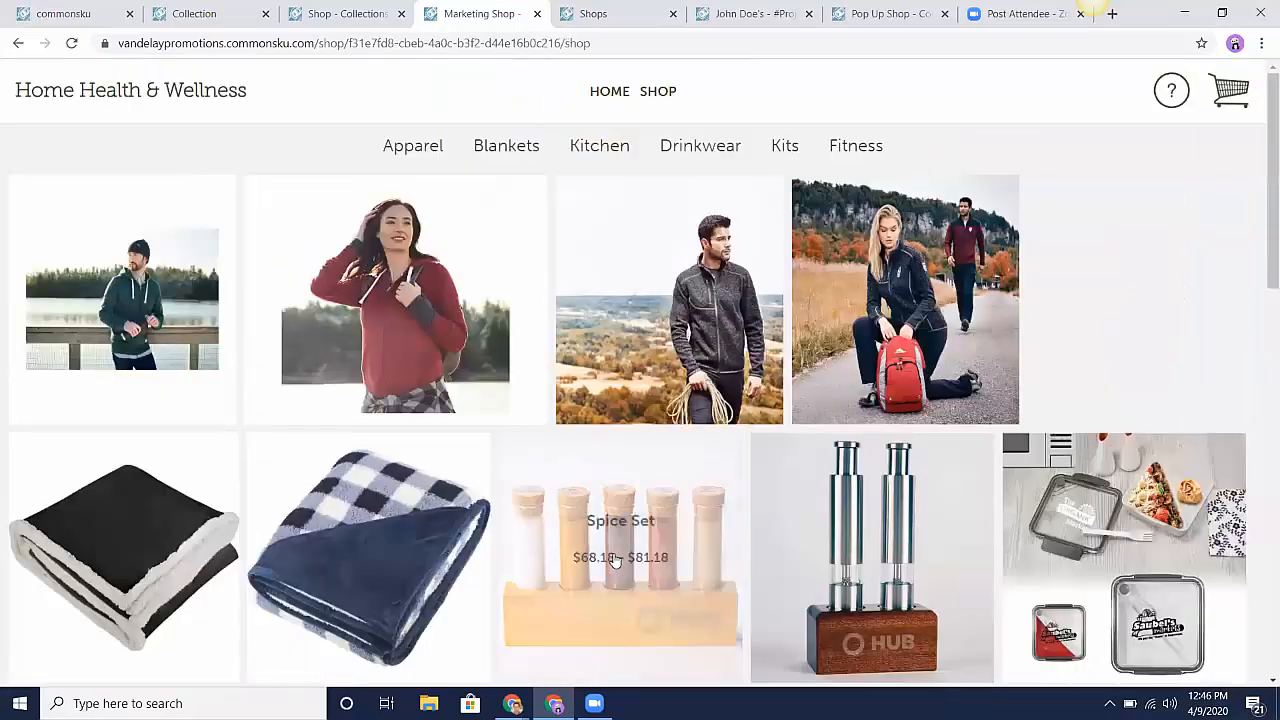
left_click(414, 140)
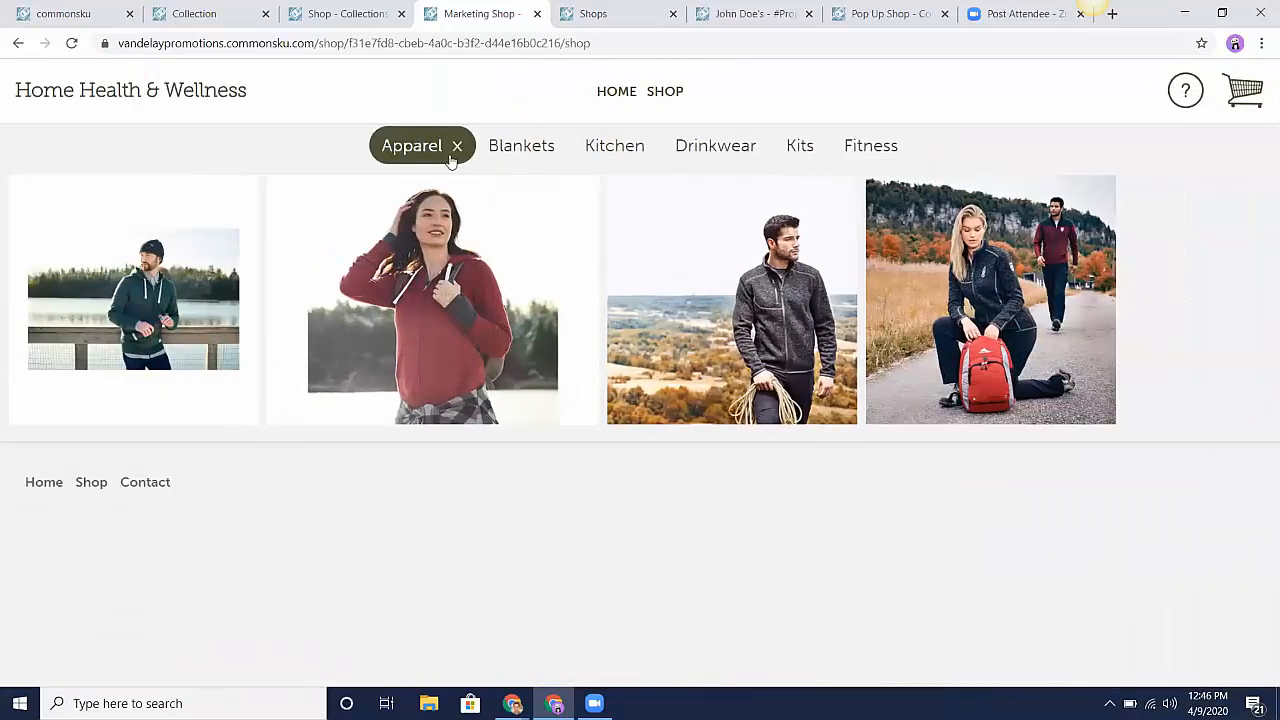
left_click(455, 150)
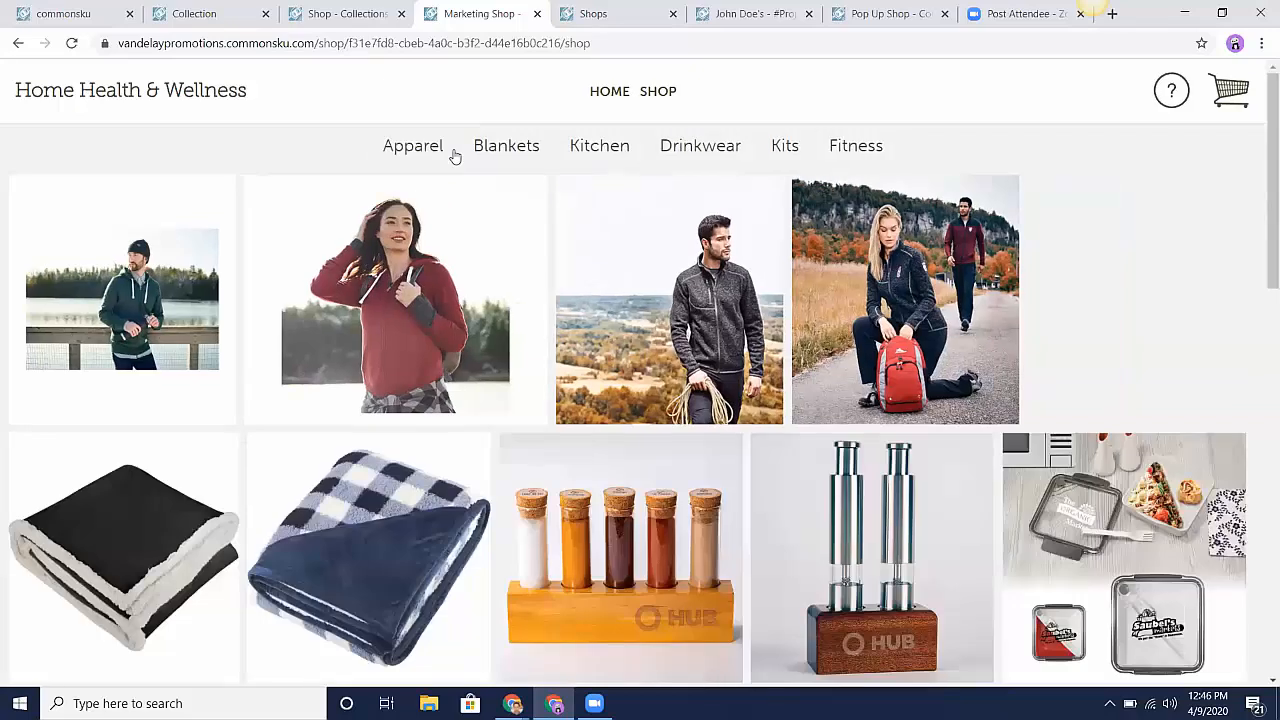
- Open the M-PADDLECREEK Roots73 FZ Hoody and view its colour images one by one through to the white version
left_click(192, 280)
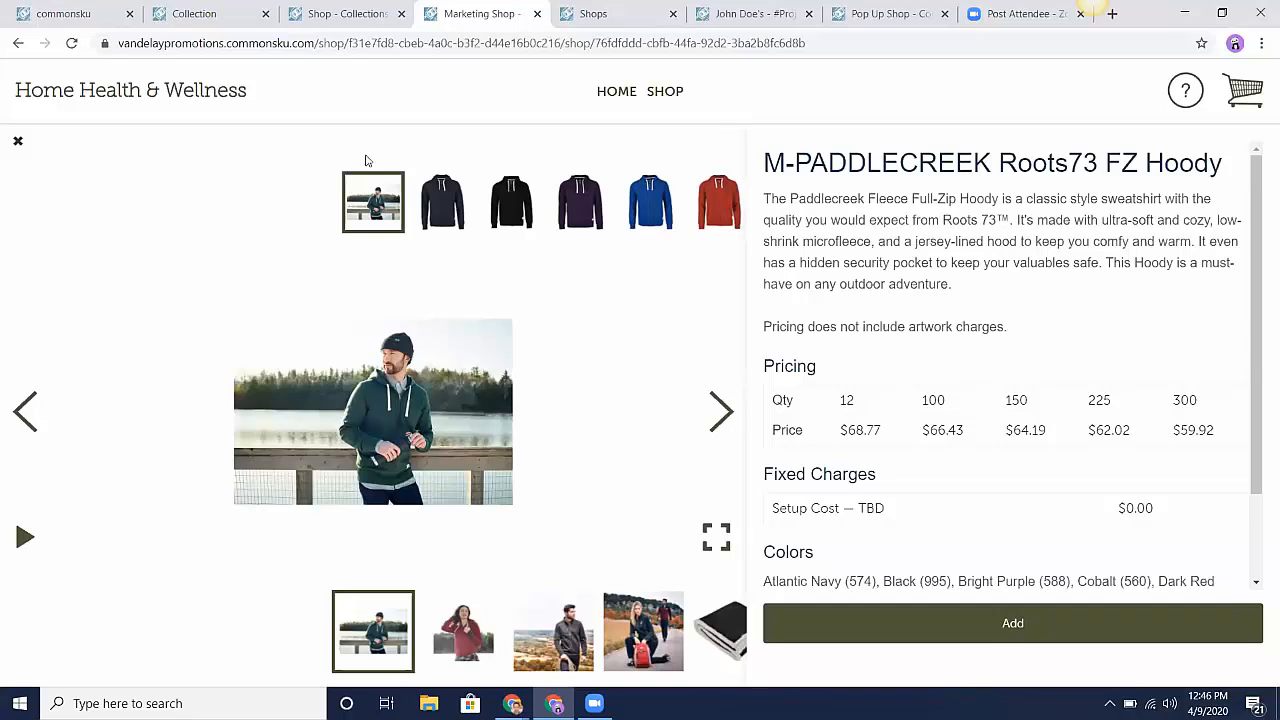
left_click(443, 198)
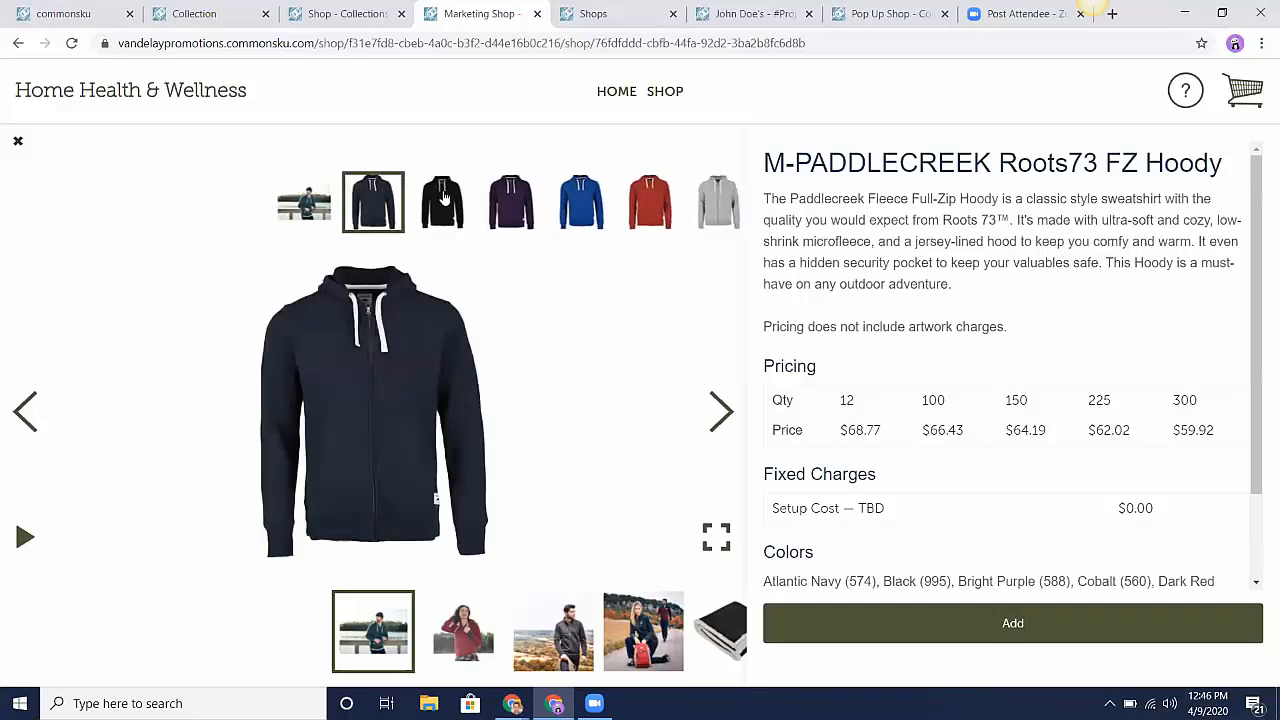
left_click(443, 198)
left_click(443, 198)
left_click(443, 198)
left_click(443, 198)
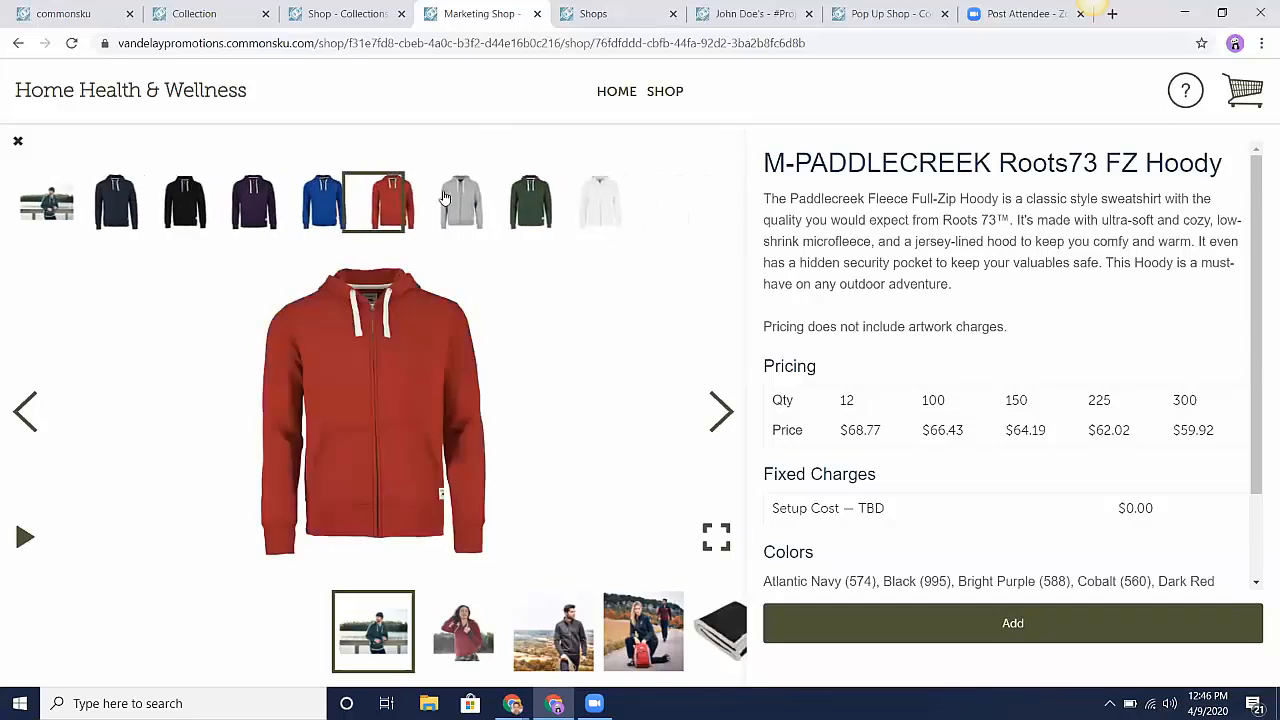
left_click(444, 198)
left_click(444, 198)
left_click(445, 198)
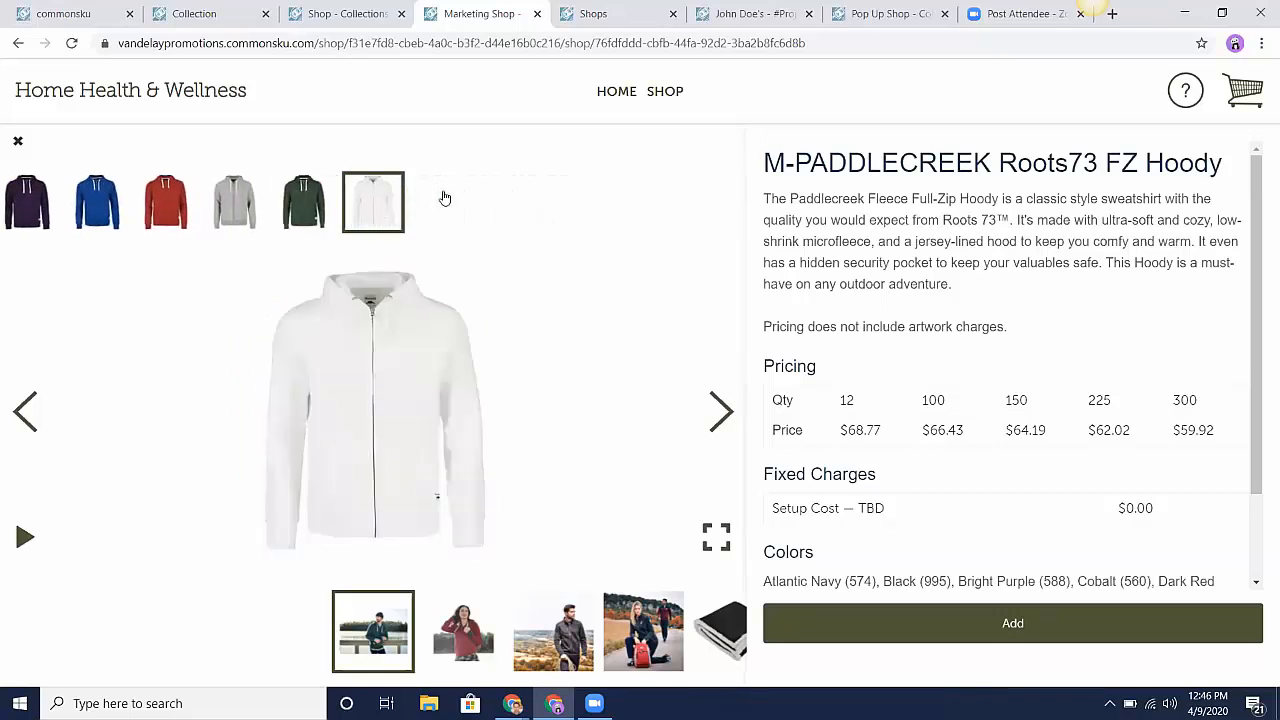
- Page through the following products as far as the plaid Sherpa blanket and go back to the W-TREMBLANT Knit Jacket
left_click(727, 437)
left_click(728, 437)
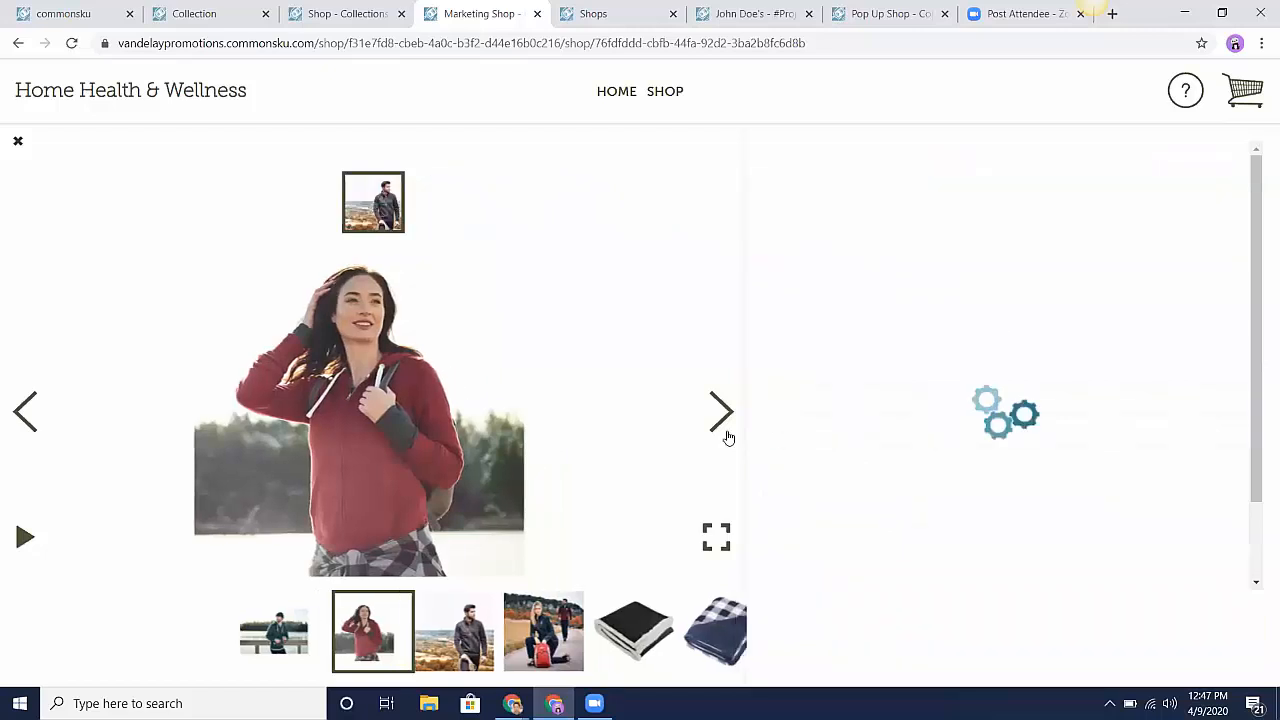
left_click(722, 412)
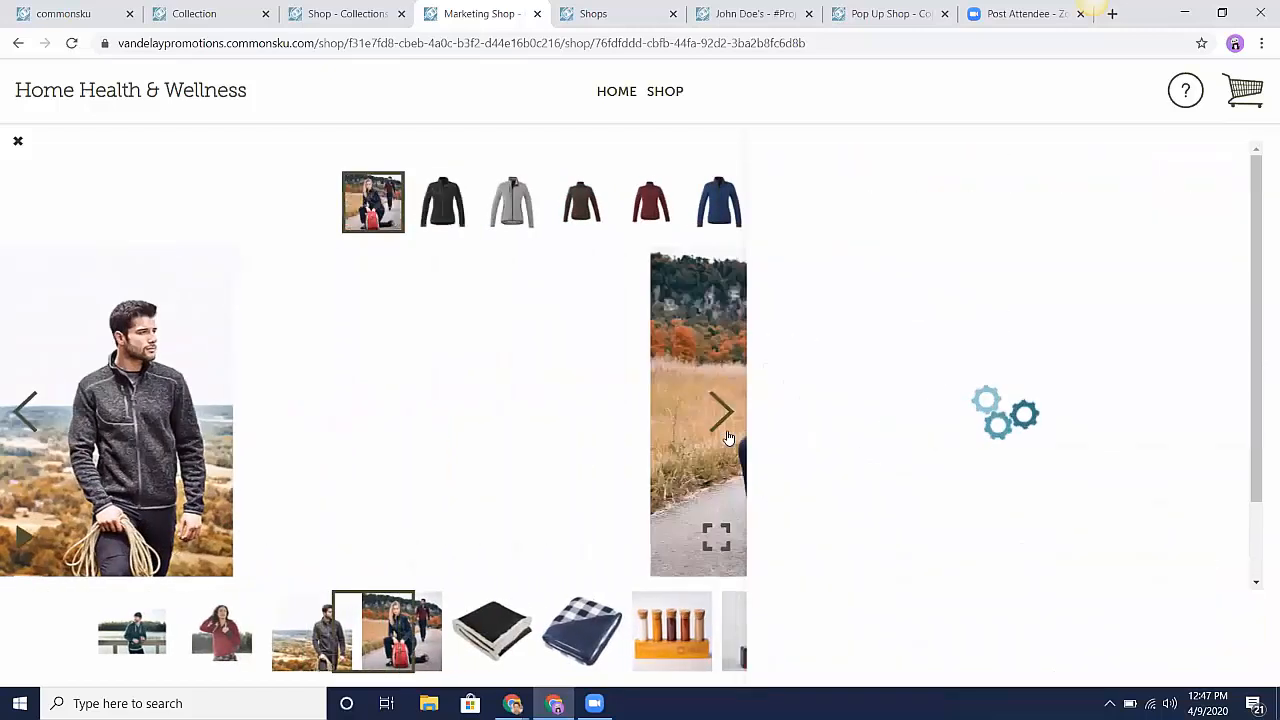
left_click(728, 437)
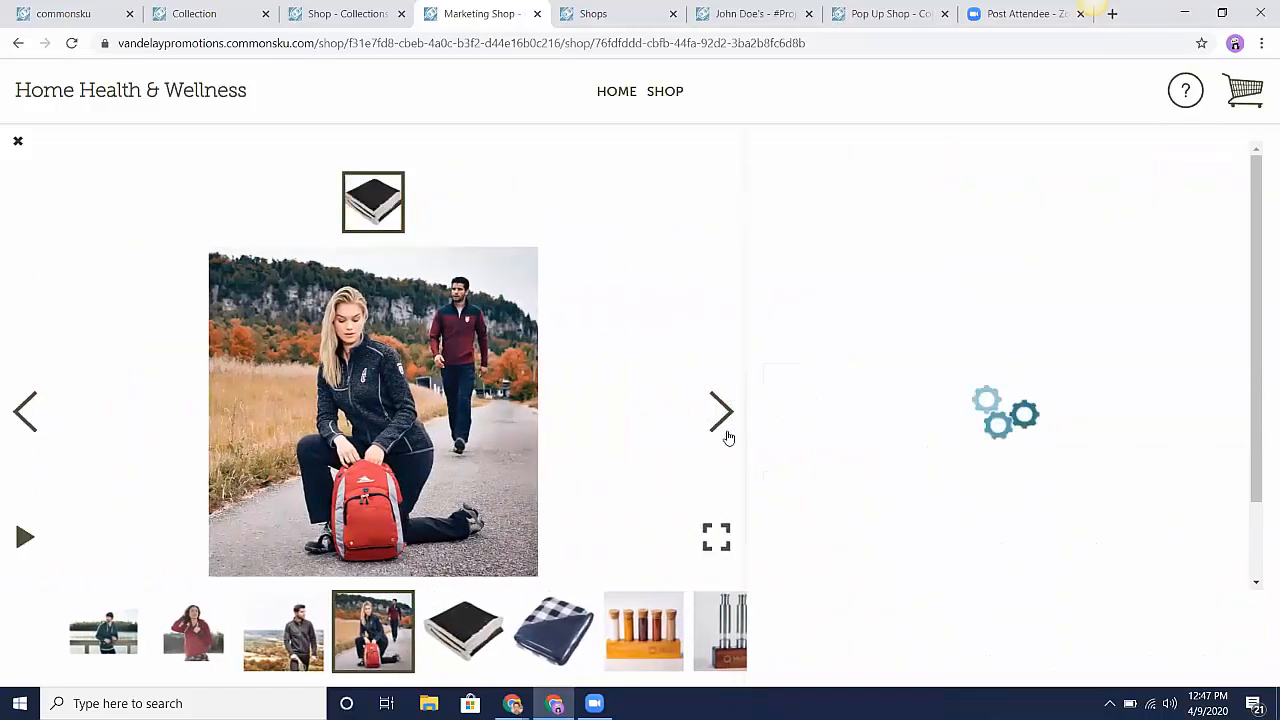
left_click(728, 437)
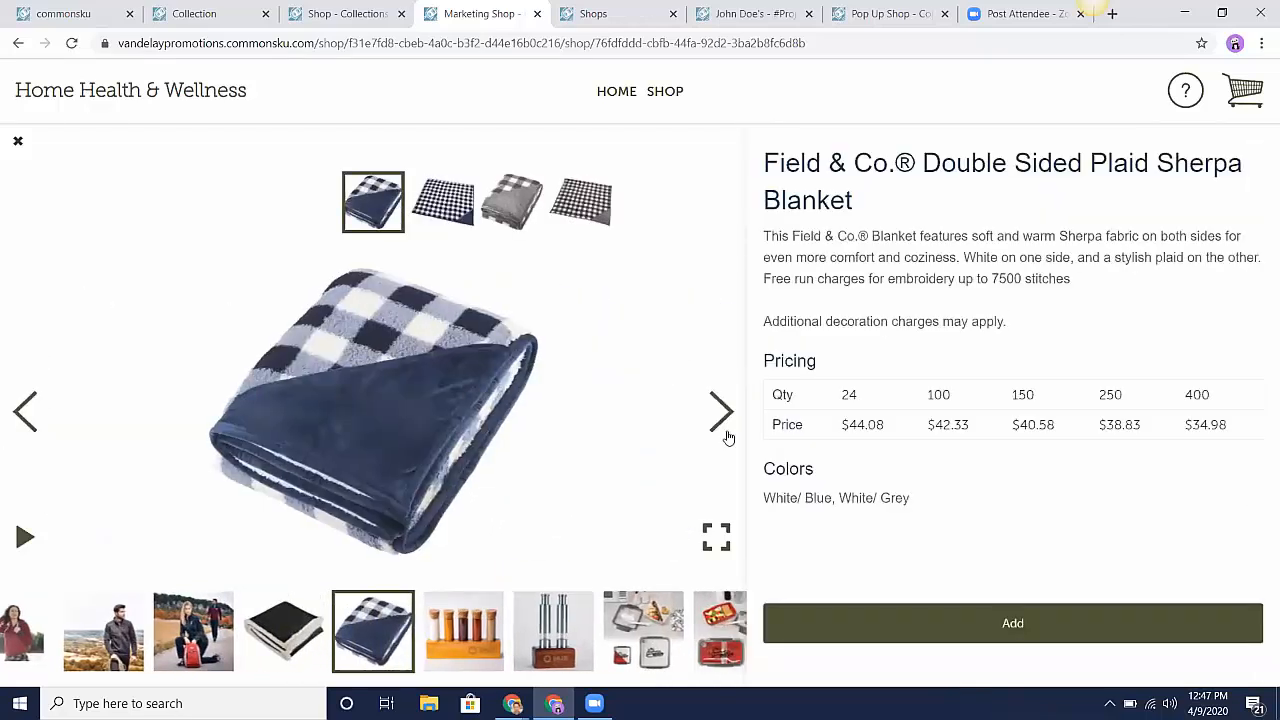
left_click(34, 417)
left_click(34, 417)
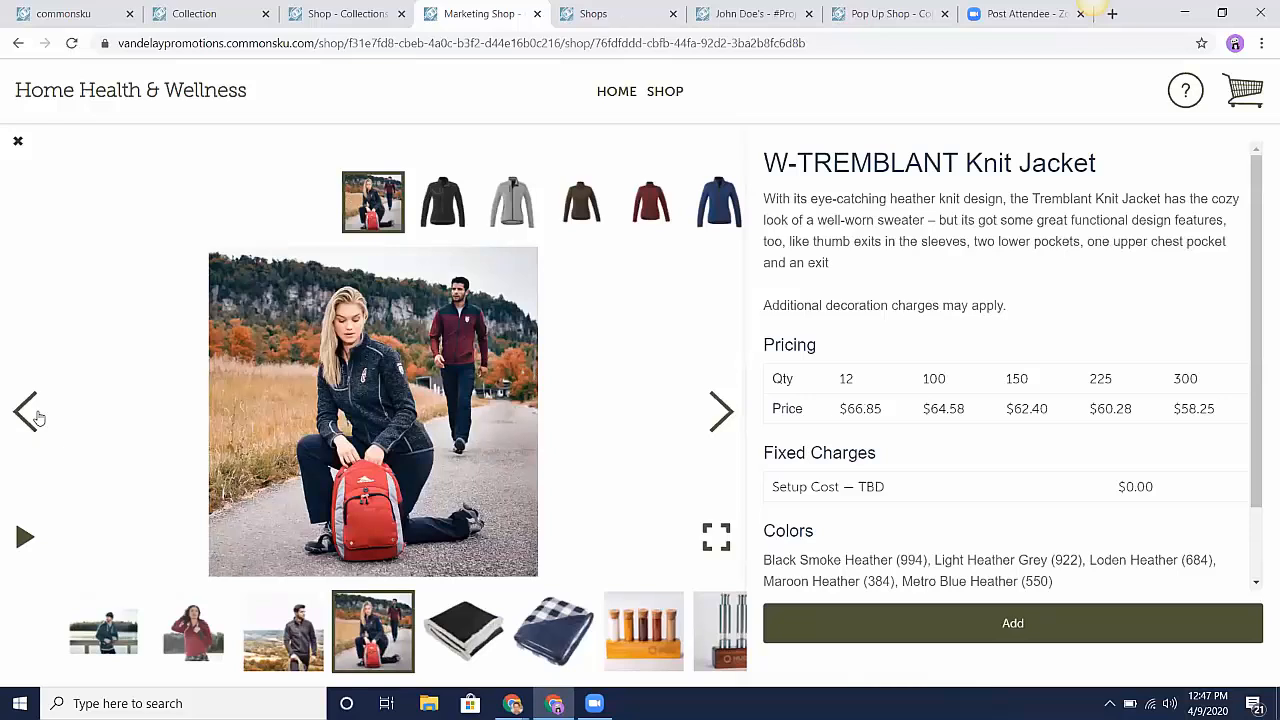
- View the W-TREMBLANT Knit Jacket's colour images through to blue and return to its lifestyle photo
left_click(466, 216)
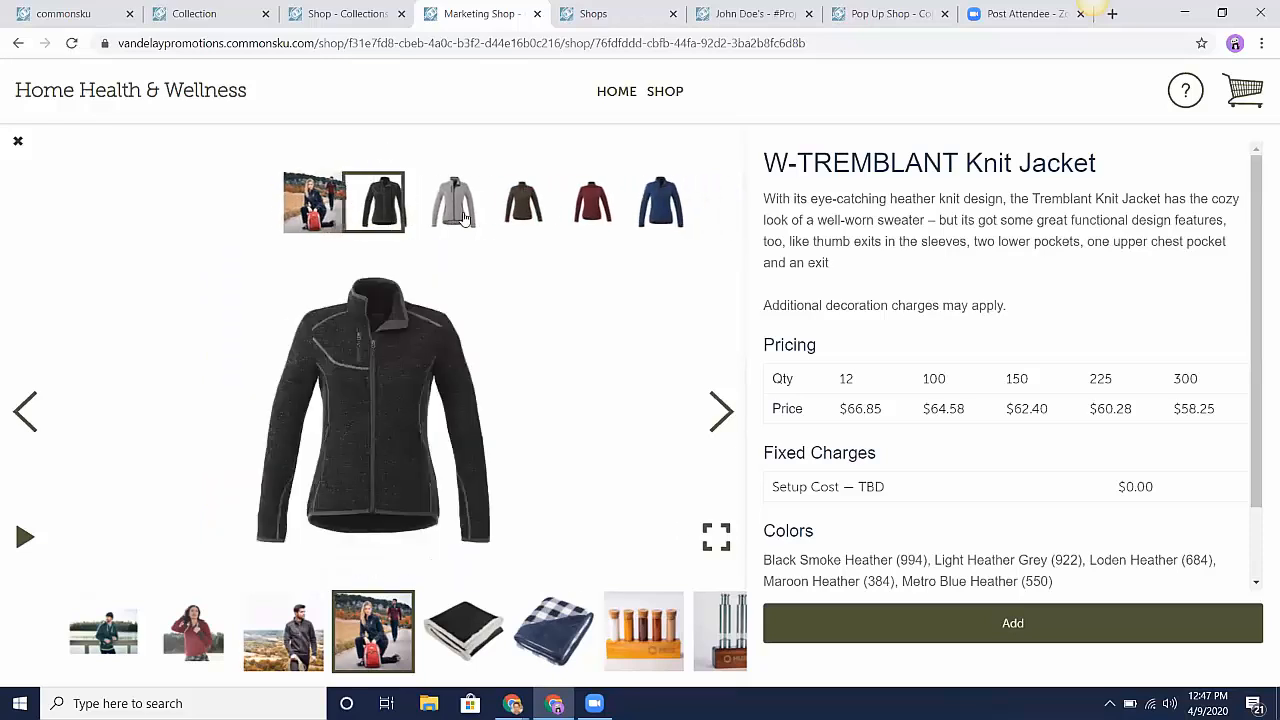
left_click(463, 218)
left_click(463, 218)
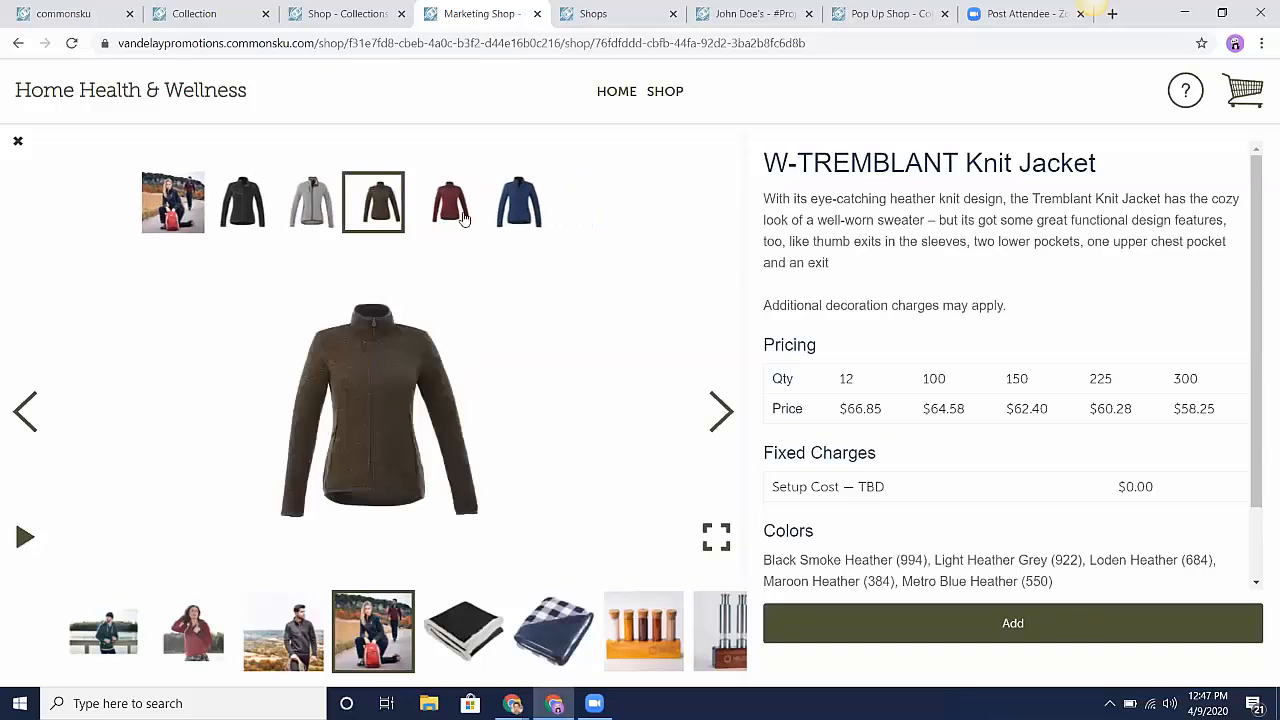
left_click(463, 218)
left_click(463, 218)
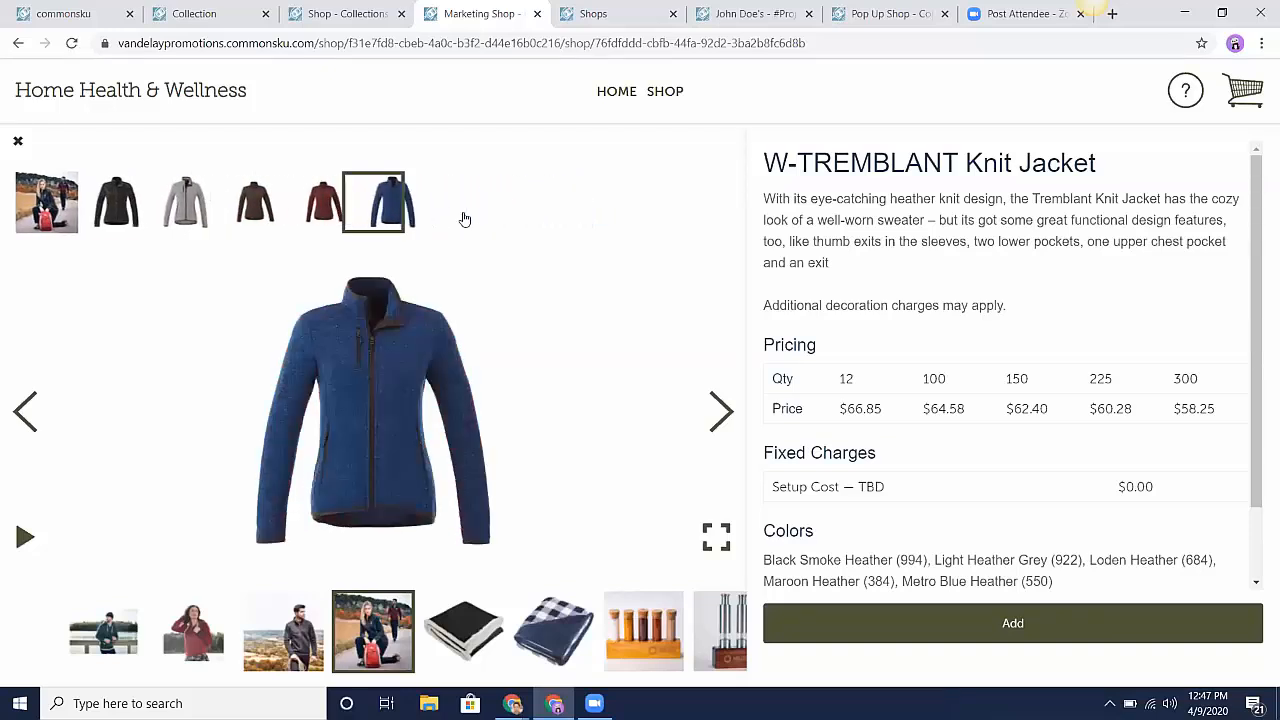
left_click(43, 193)
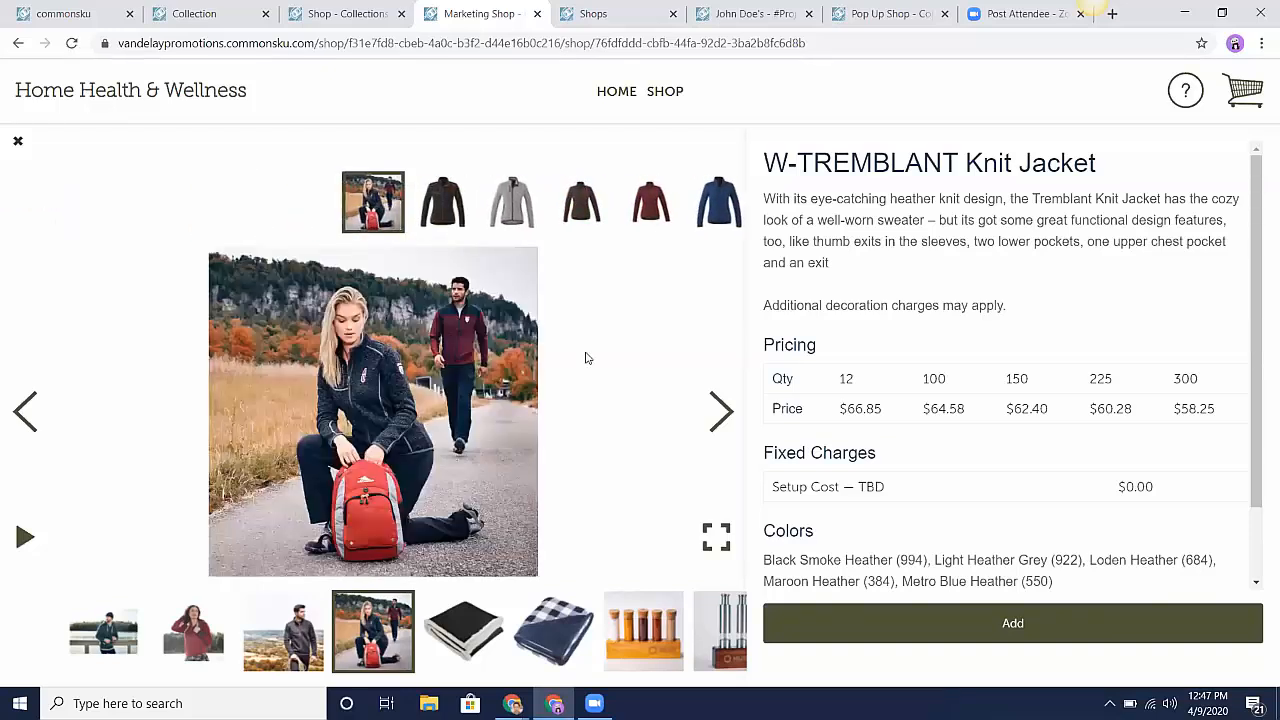
- Look at the two Field & Co. Sherpa blankets and close the product view
left_click(720, 413)
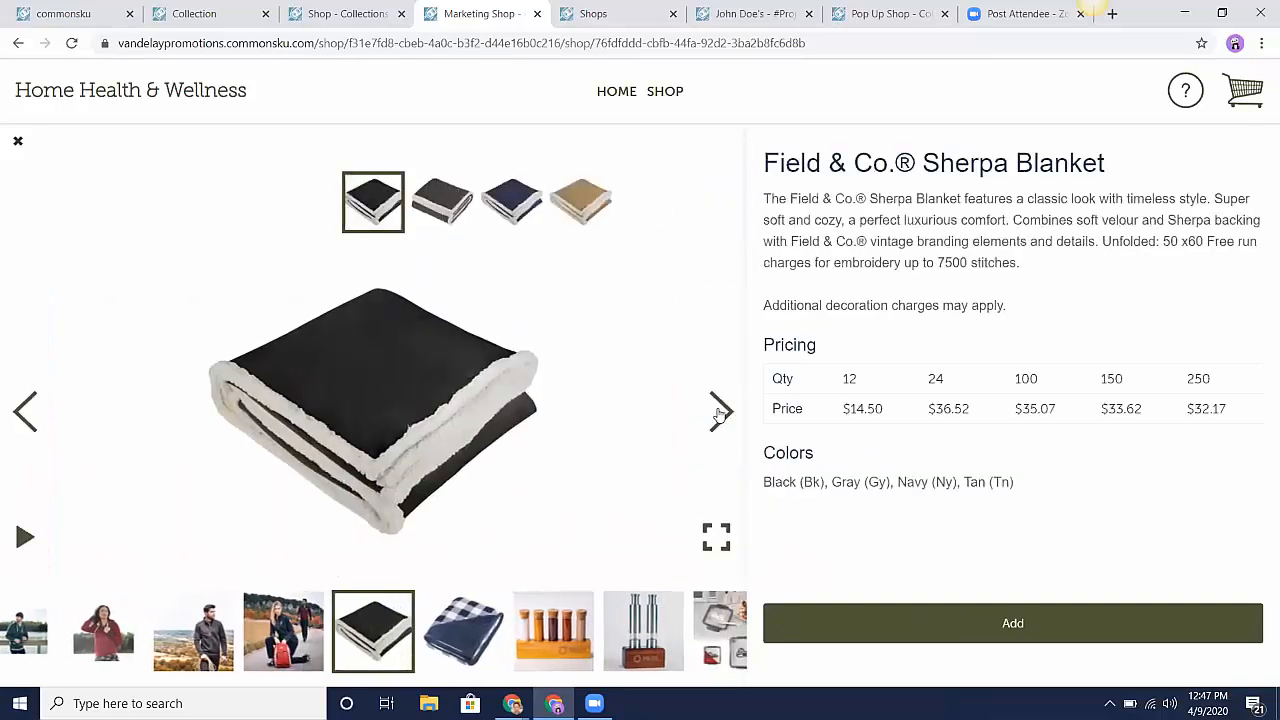
left_click(720, 413)
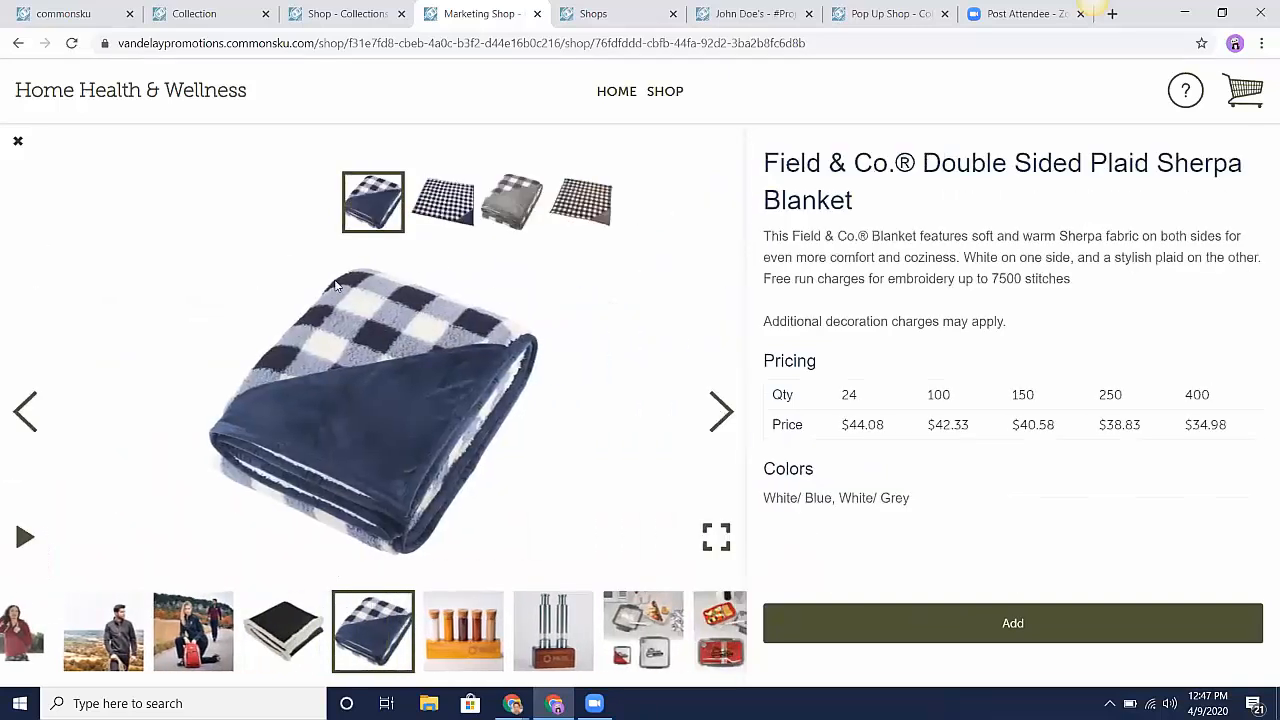
left_click(19, 144)
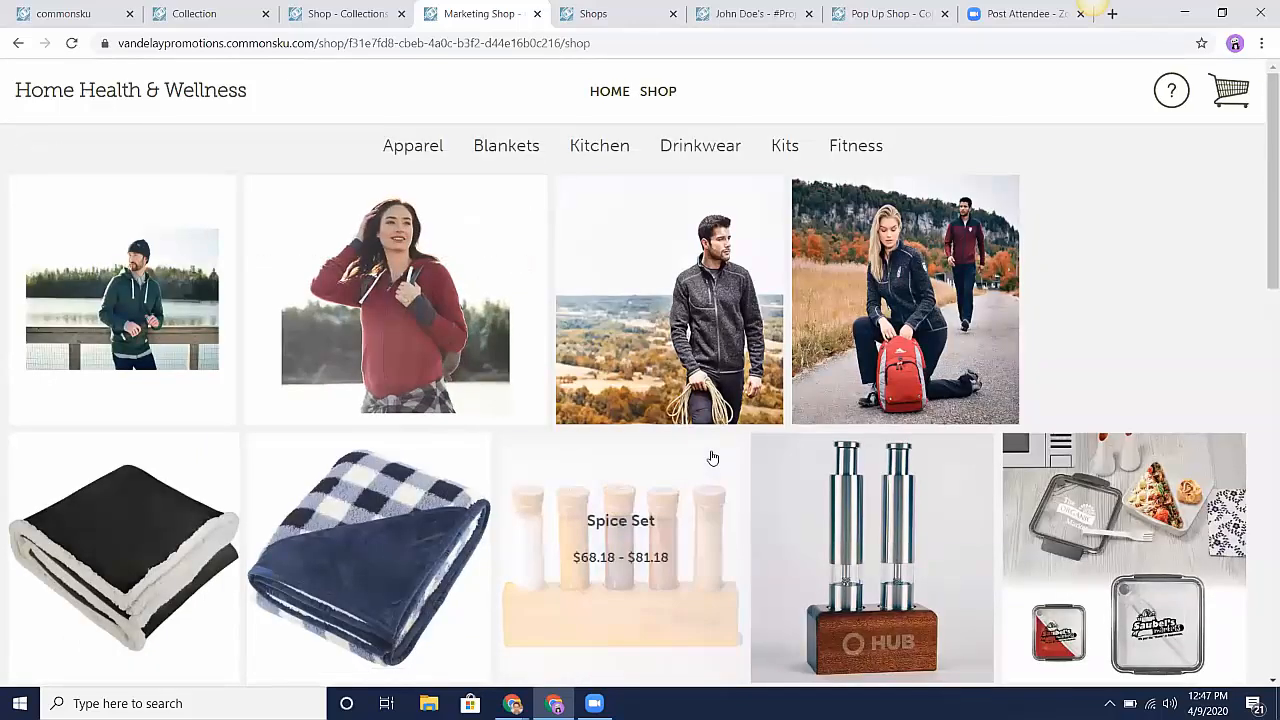
- Browse the marketing shop's full product list down to the fitness towels and return to its category filters
scroll(712, 458, "down", 2)
scroll(712, 458, "down", 2)
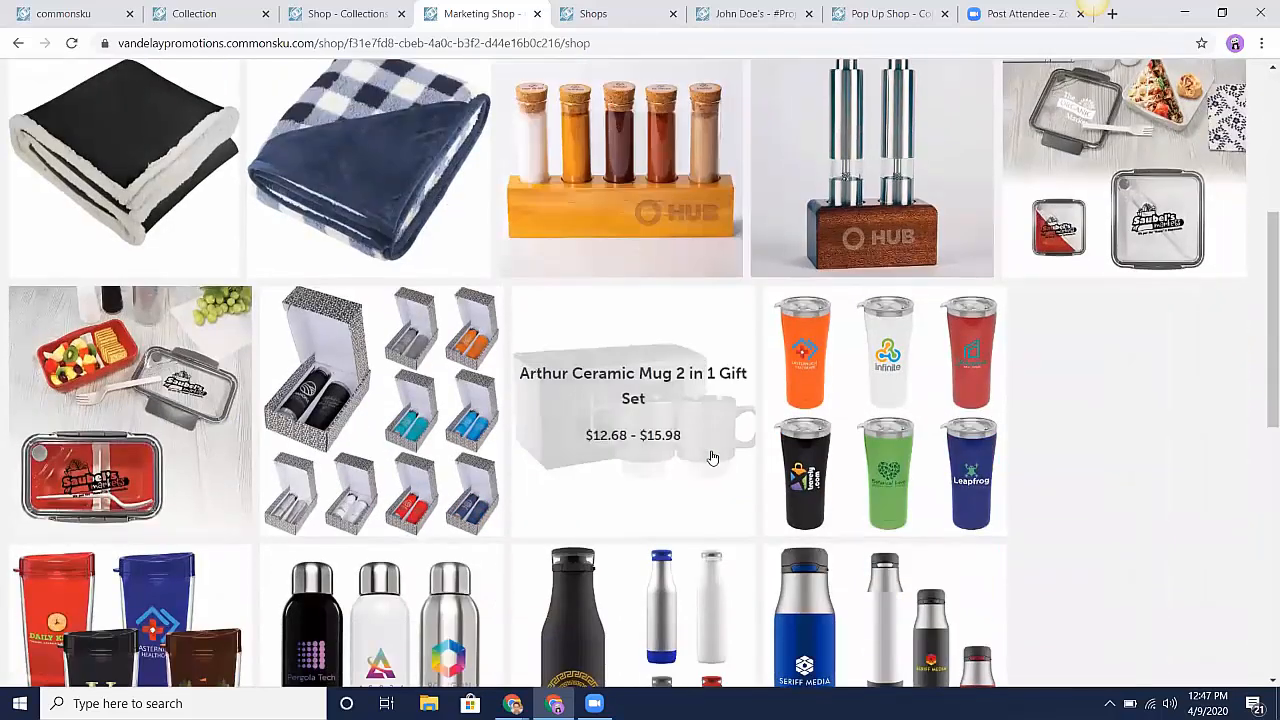
scroll(712, 458, "down", 2)
scroll(712, 458, "down", 2)
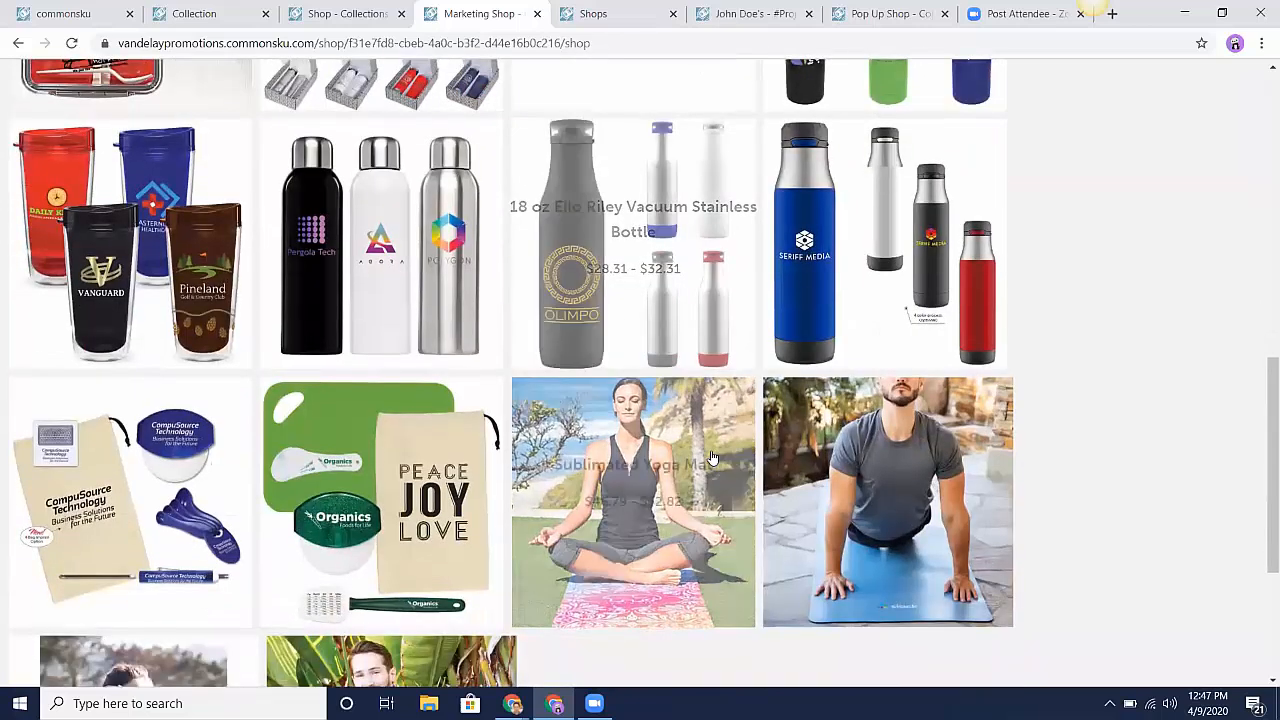
scroll(712, 458, "down", 1)
scroll(712, 458, "down", 1)
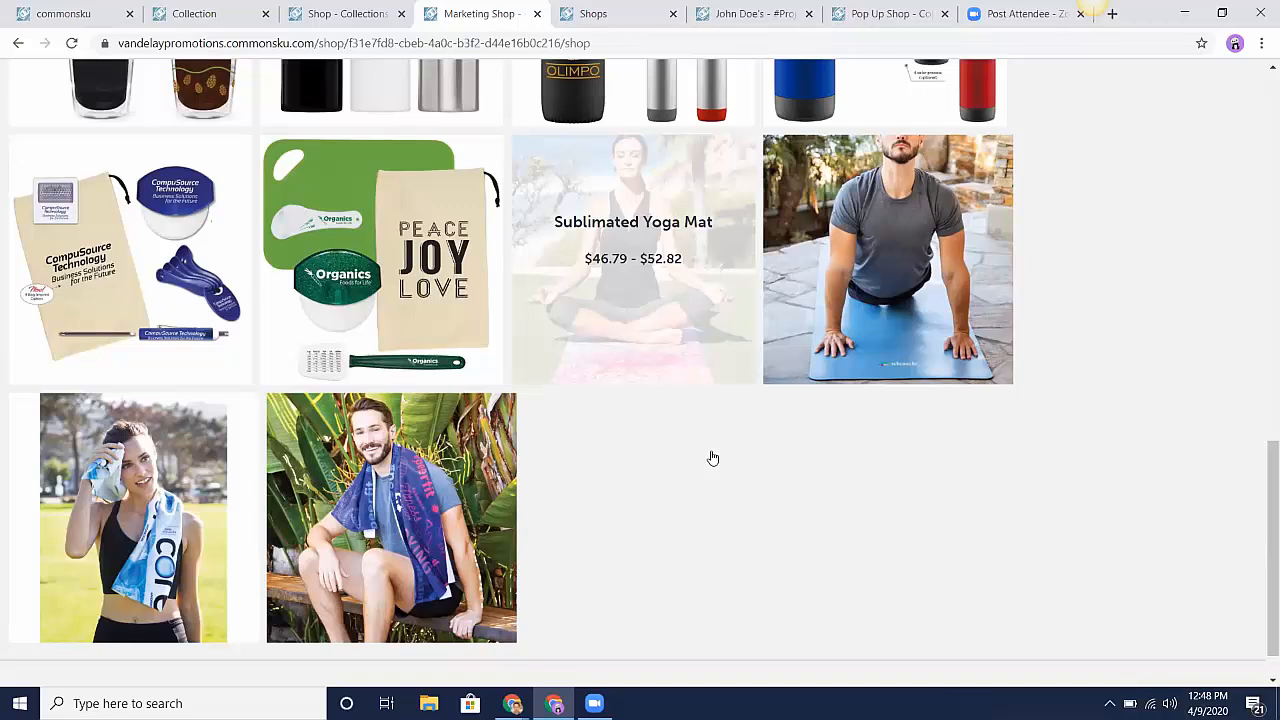
scroll(712, 458, "up", 12)
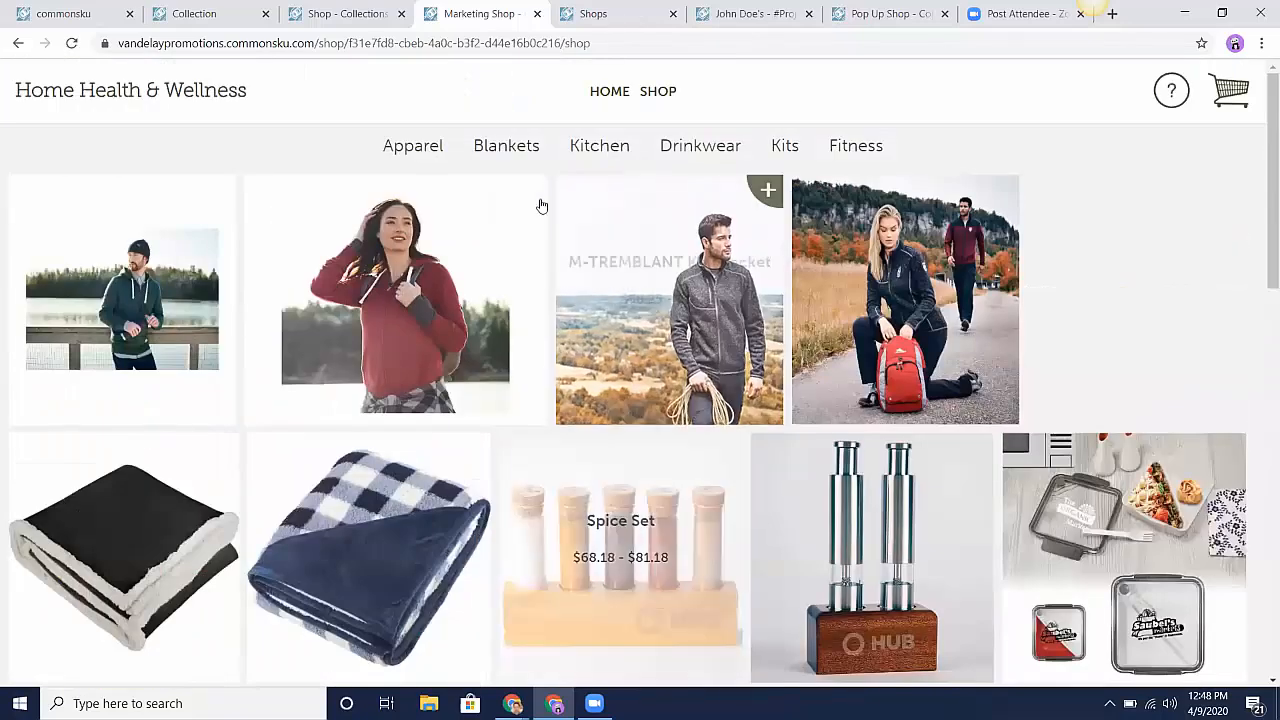
- Filter the shop's products by each category in turn: Apparel, Blankets, Kitchen, Drinkwear, Kits and Fitness
left_click(435, 150)
left_click(505, 148)
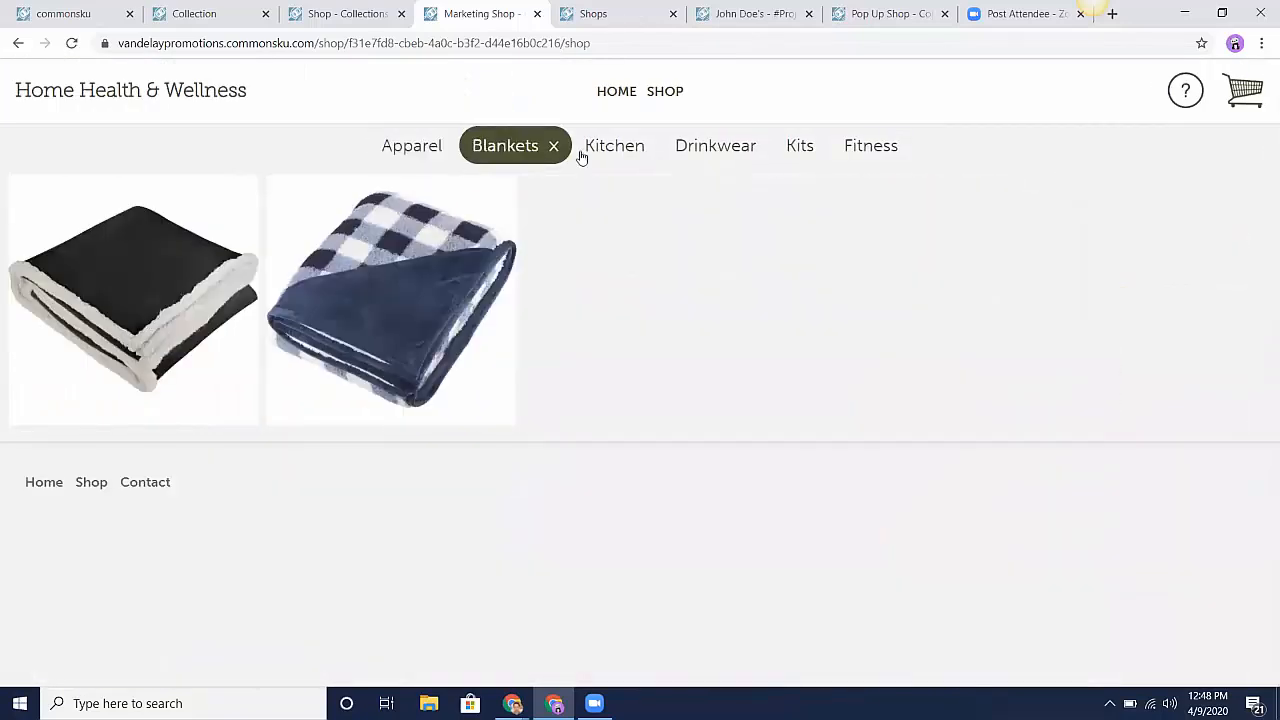
left_click(612, 150)
left_click(710, 145)
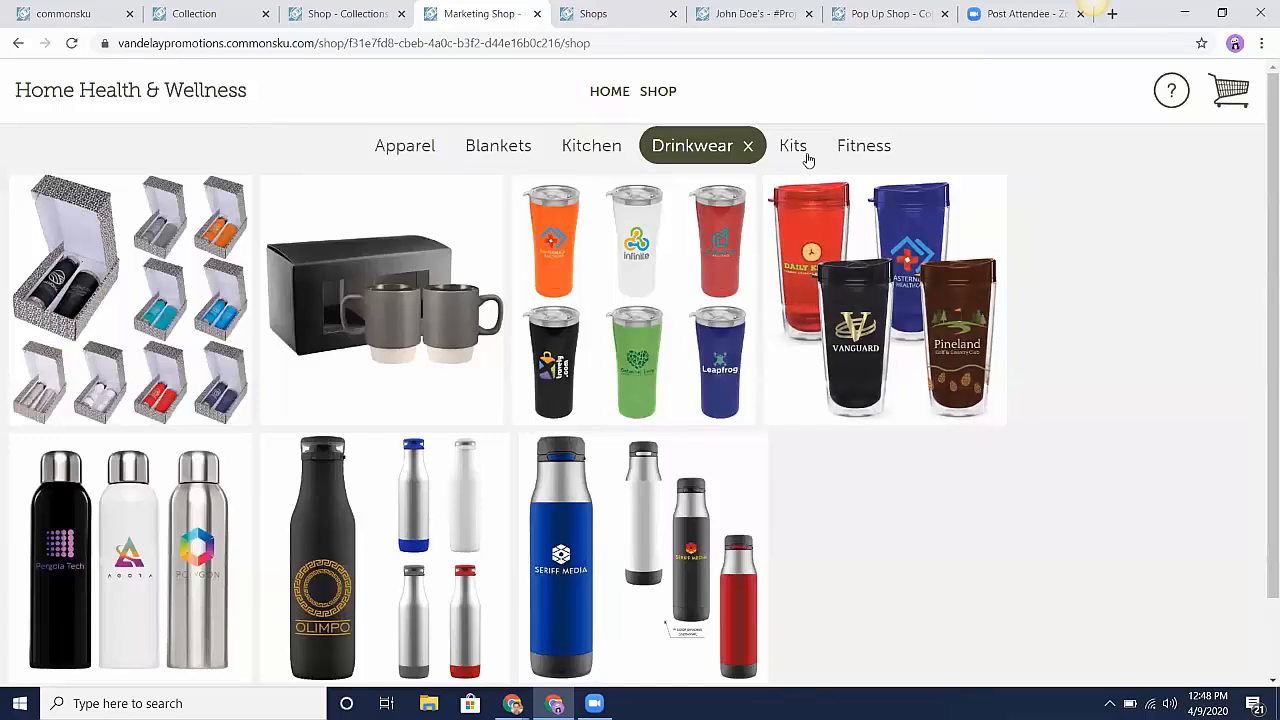
left_click(800, 150)
left_click(858, 150)
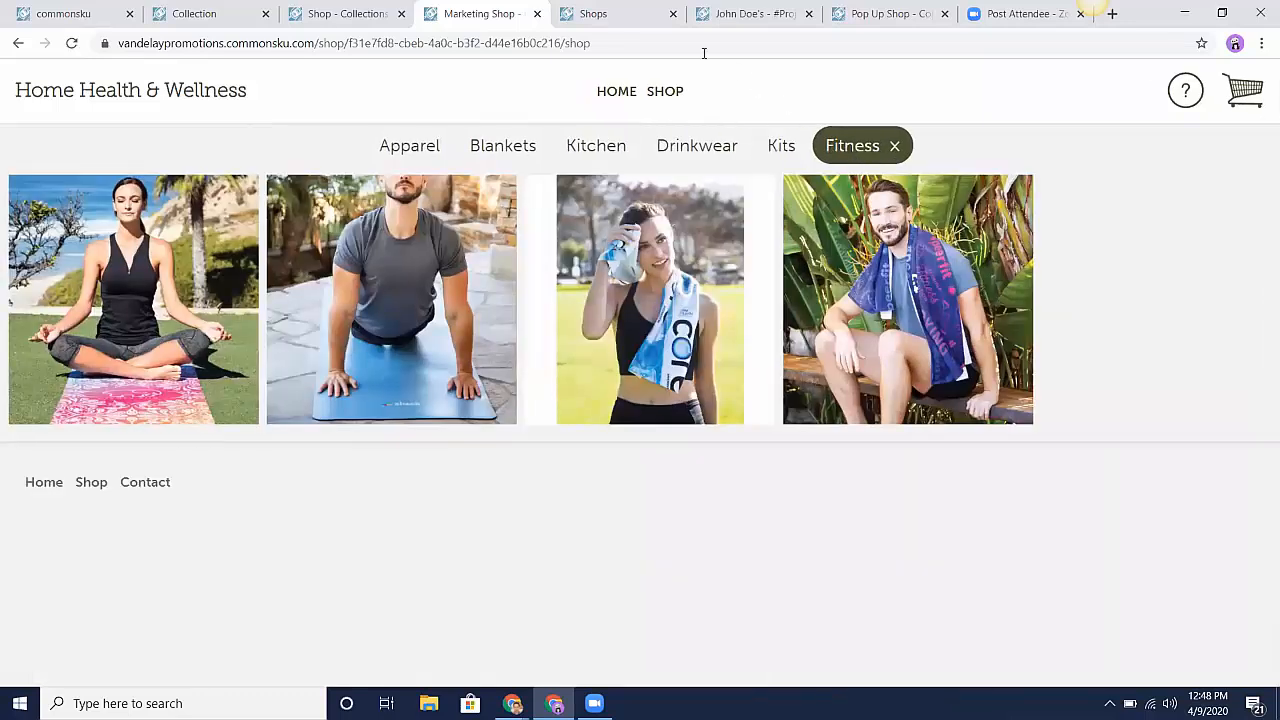
- Close the Home Health & Wellness shop and switch to the Average Joes Gym pop-up shop
left_click(537, 14)
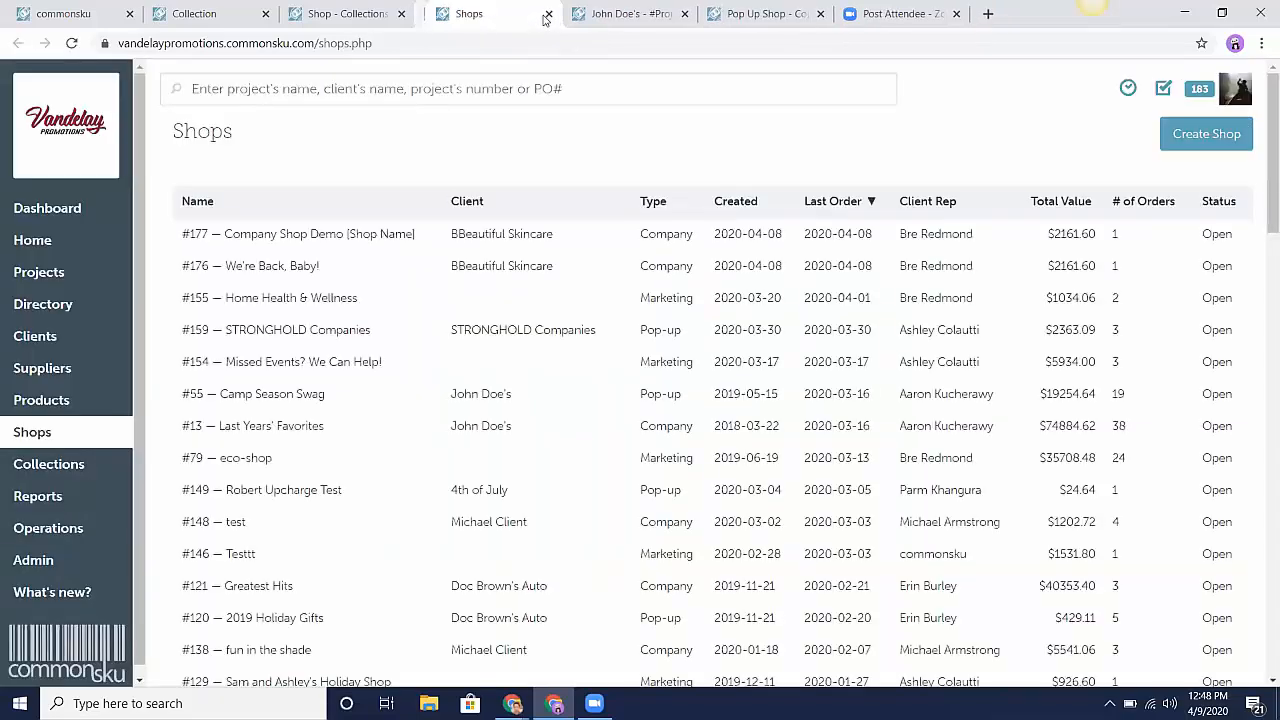
left_click(757, 14)
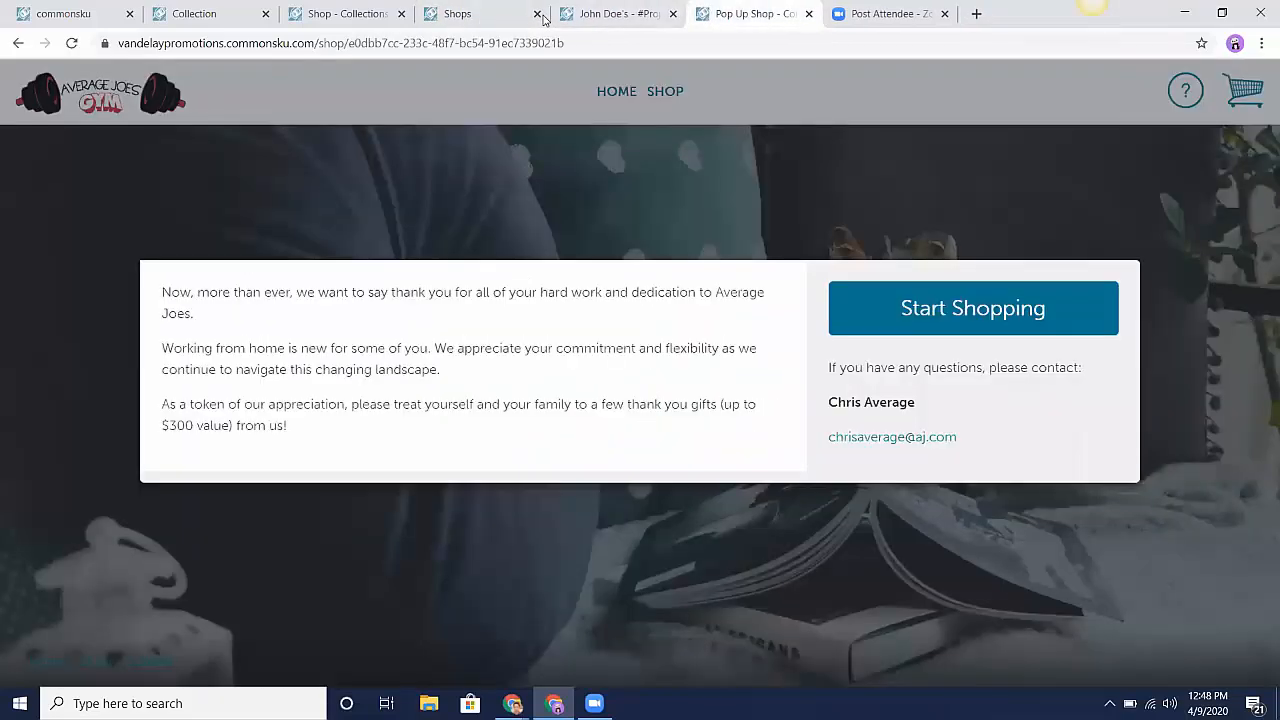
- Enter the Average Joes Gym pop-up shop and browse its full gift list down to the children's books and back to the beginning
left_click(920, 307)
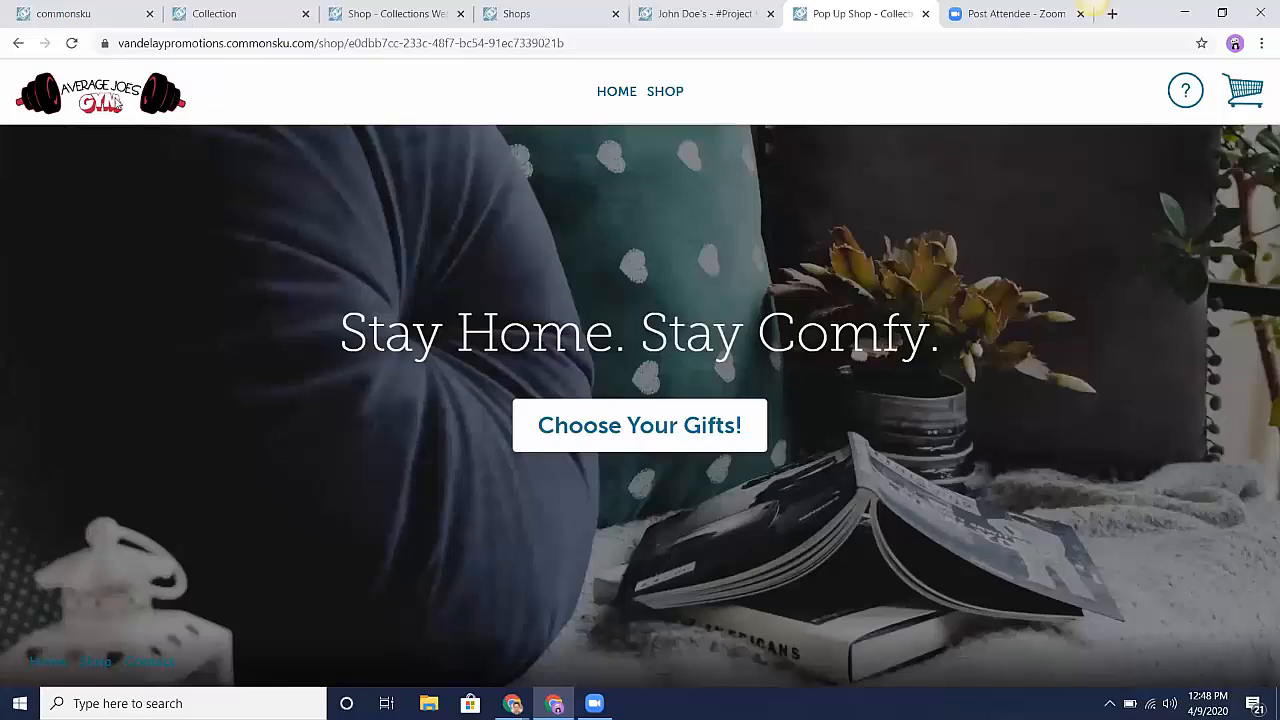
left_click(648, 435)
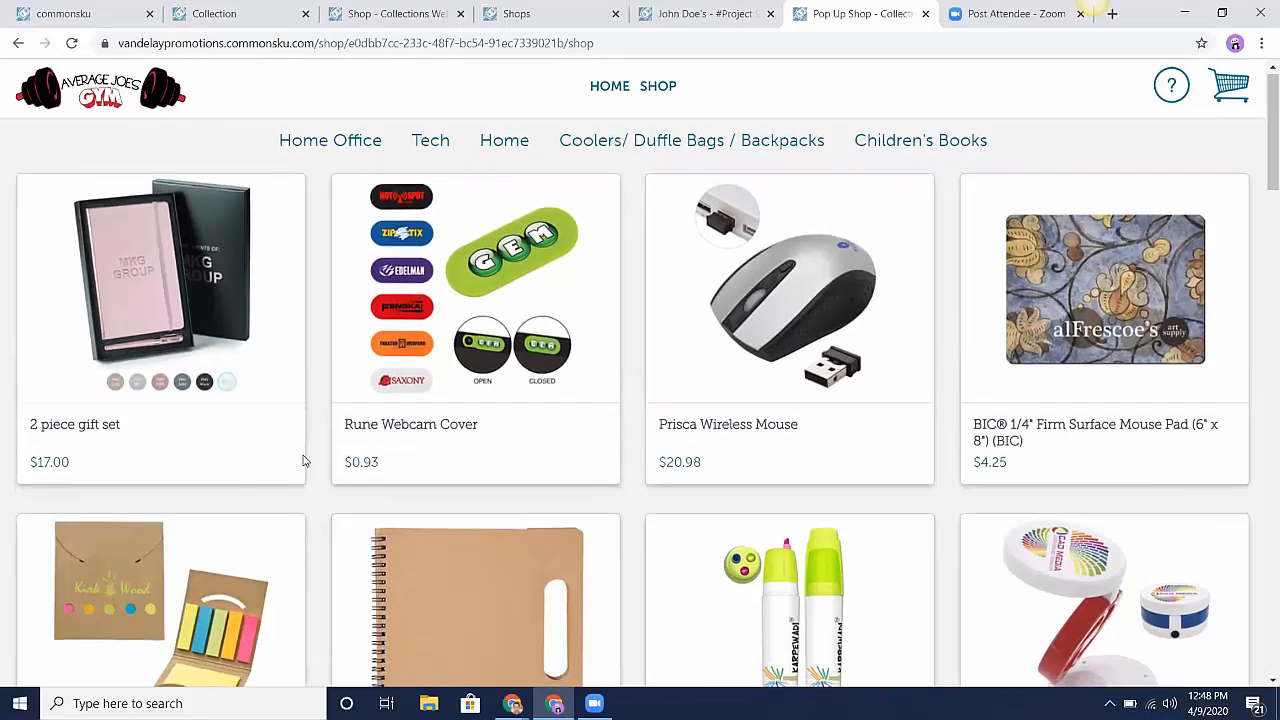
scroll(303, 458, "down", 1)
scroll(305, 461, "up", 1)
scroll(306, 458, "down", 6)
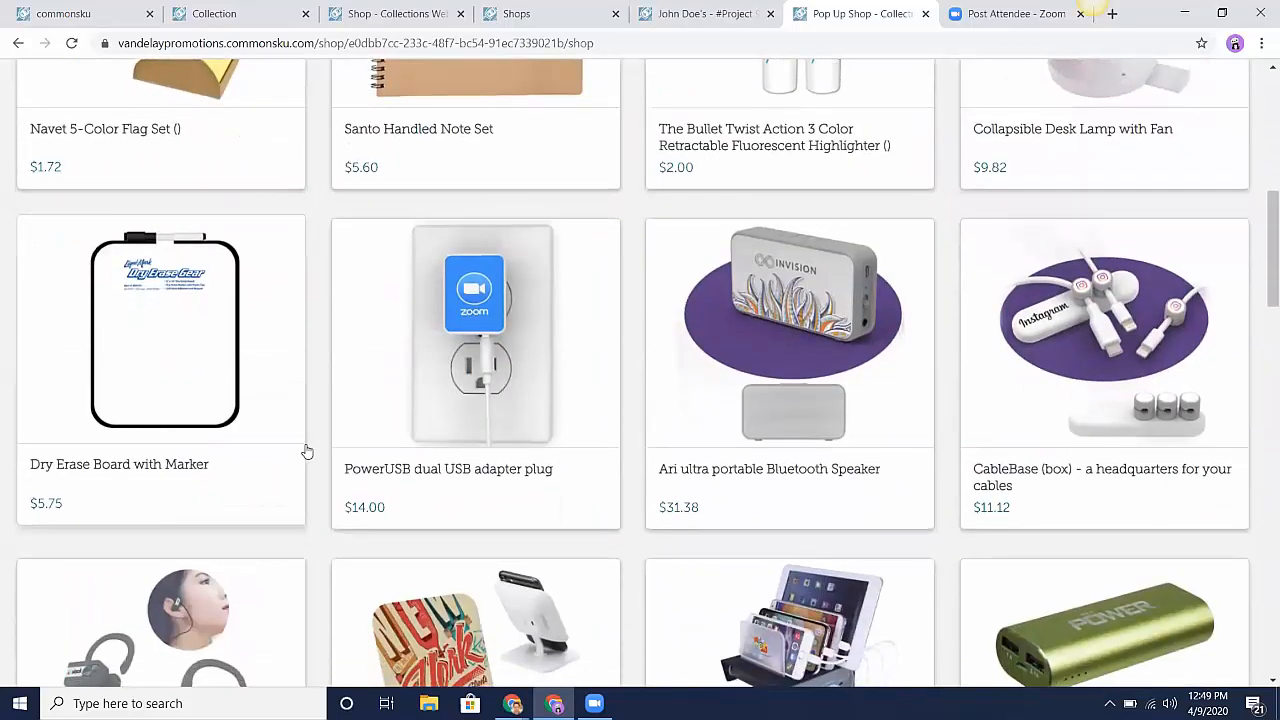
scroll(306, 452, "down", 4)
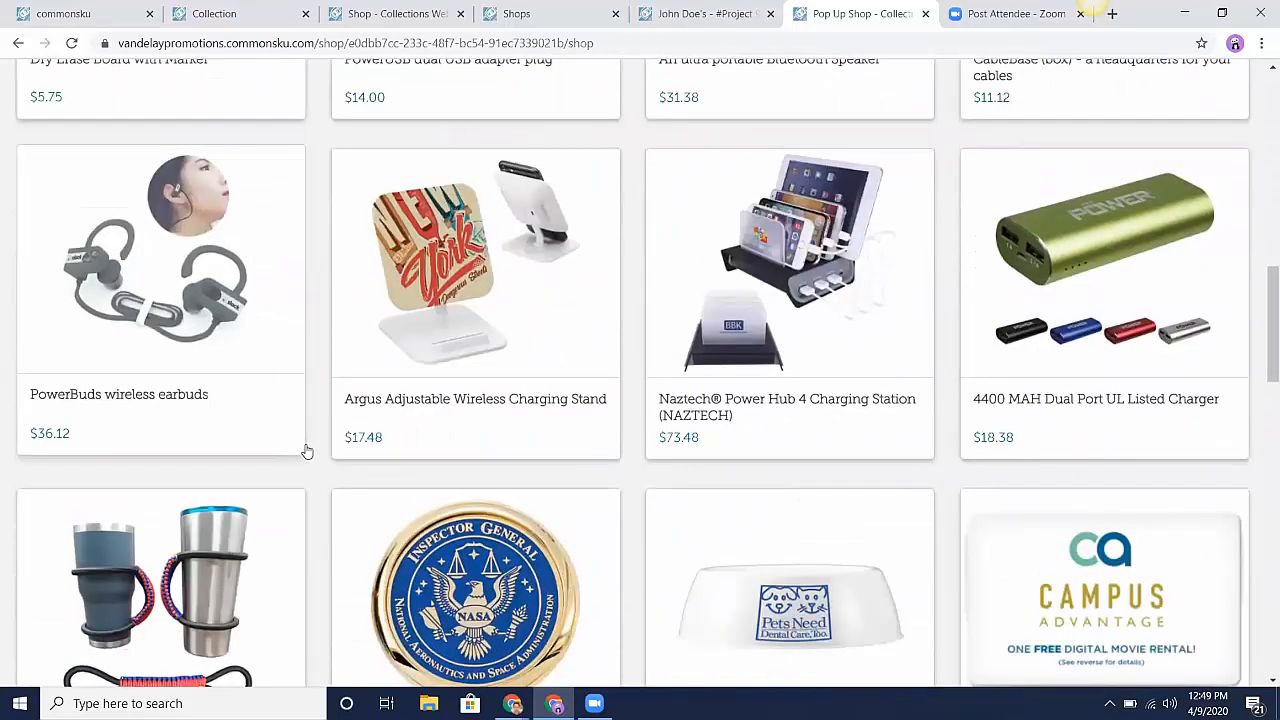
scroll(306, 452, "down", 4)
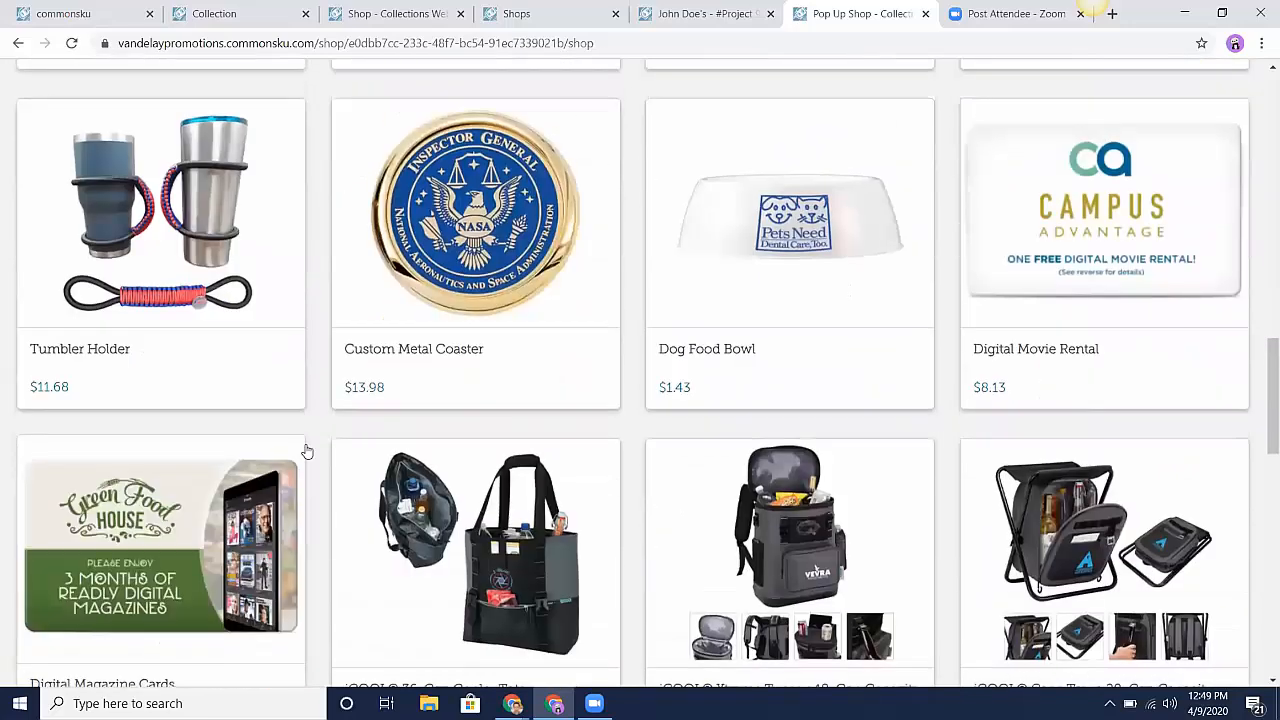
scroll(306, 452, "down", 2)
scroll(306, 452, "down", 4)
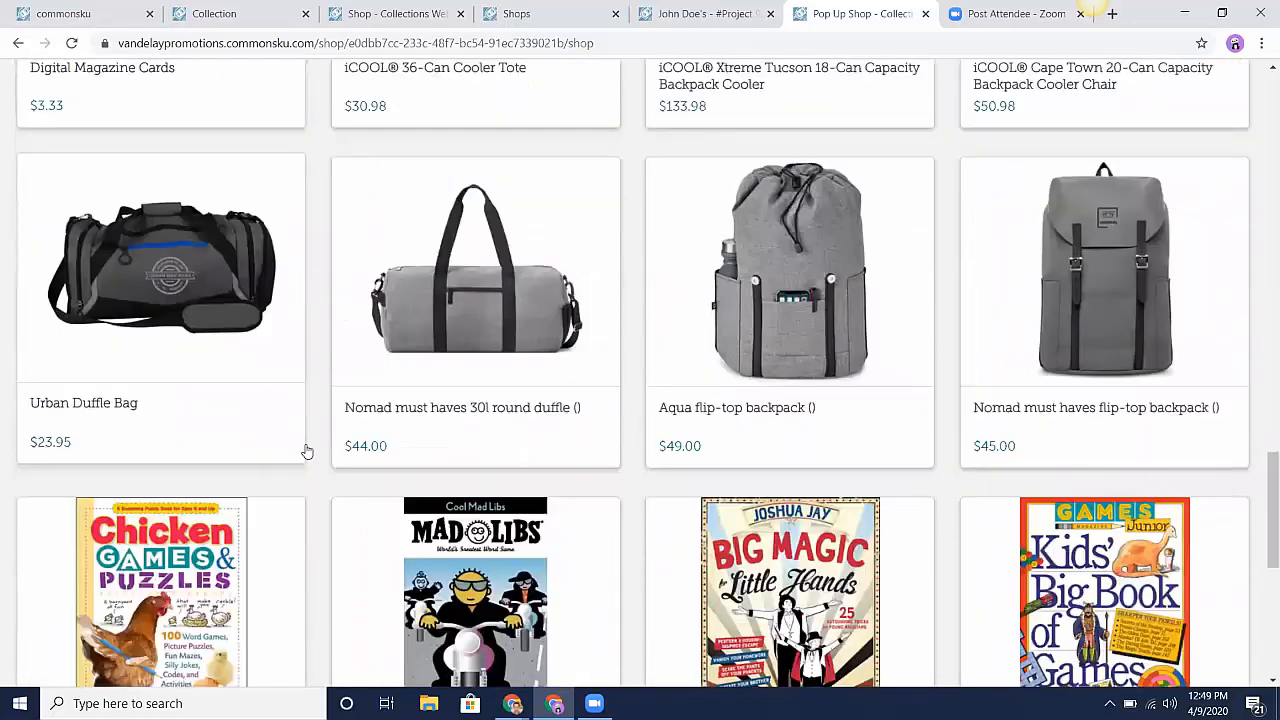
scroll(307, 452, "down", 5)
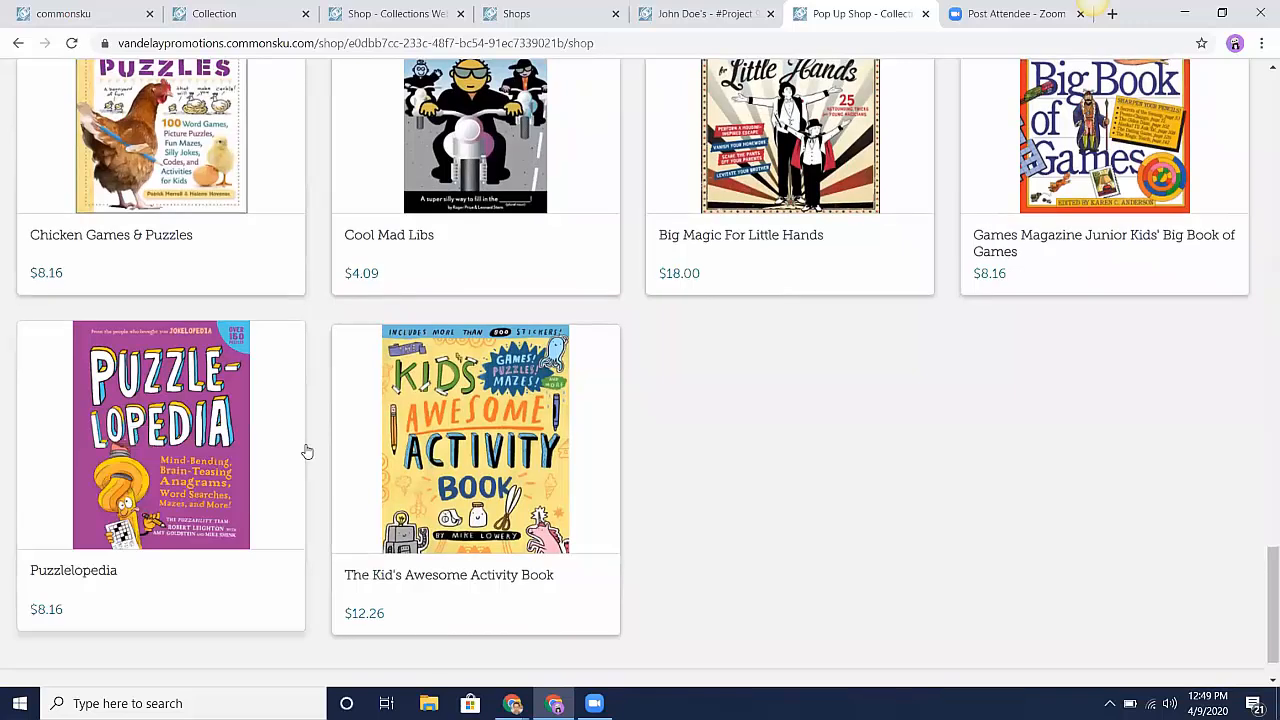
scroll(307, 452, "up", 20)
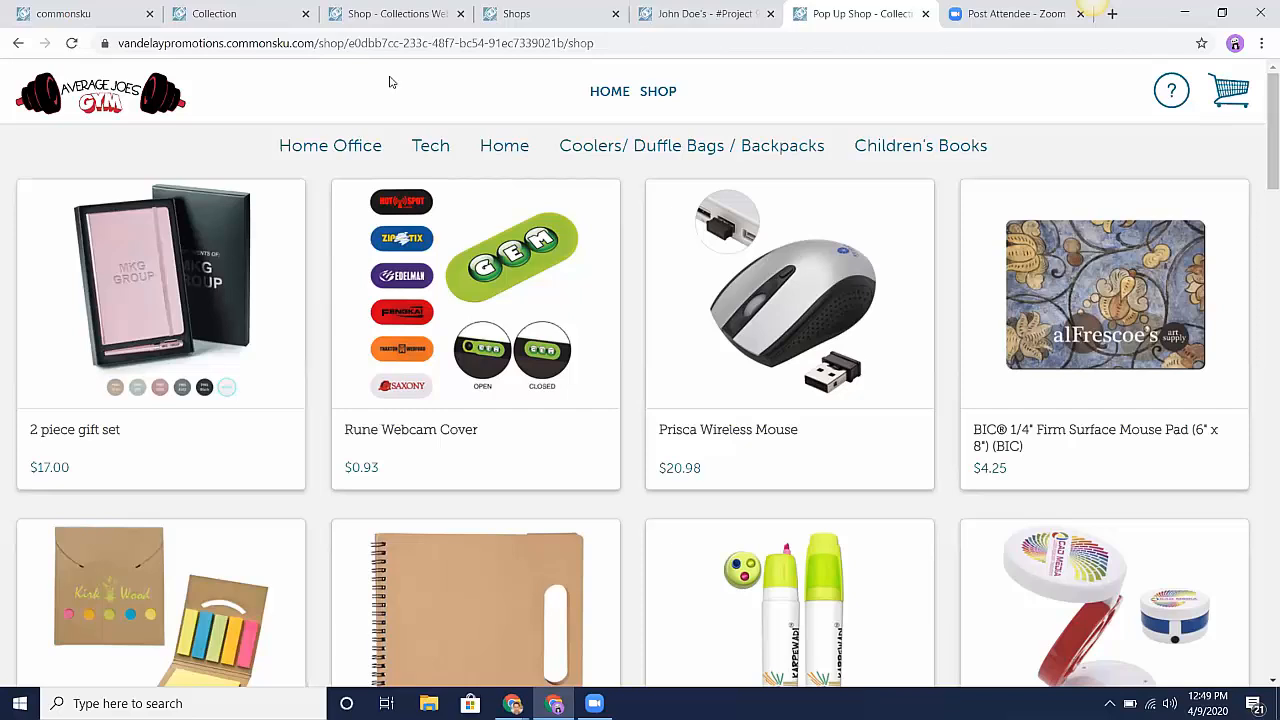
- Filter the product collections to the supplier commonsku marketing and open Working With Us (End Client Guide Template)
left_click(255, 19)
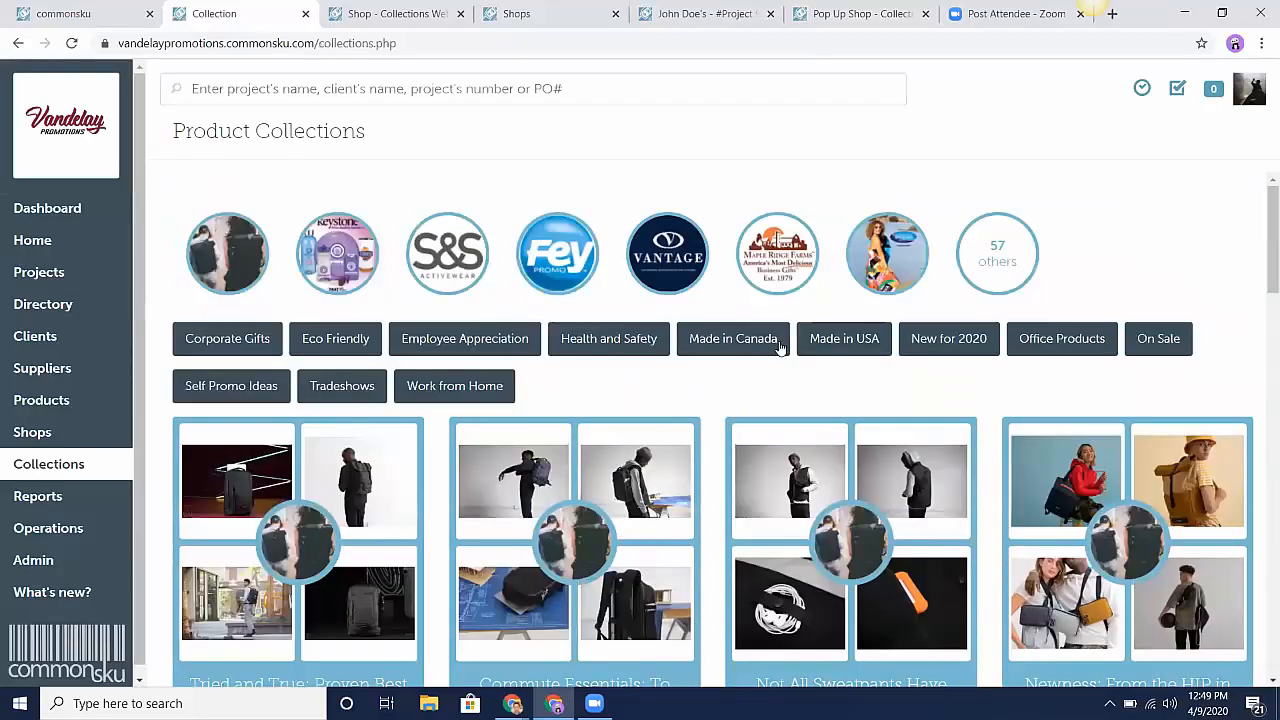
left_click(1008, 258)
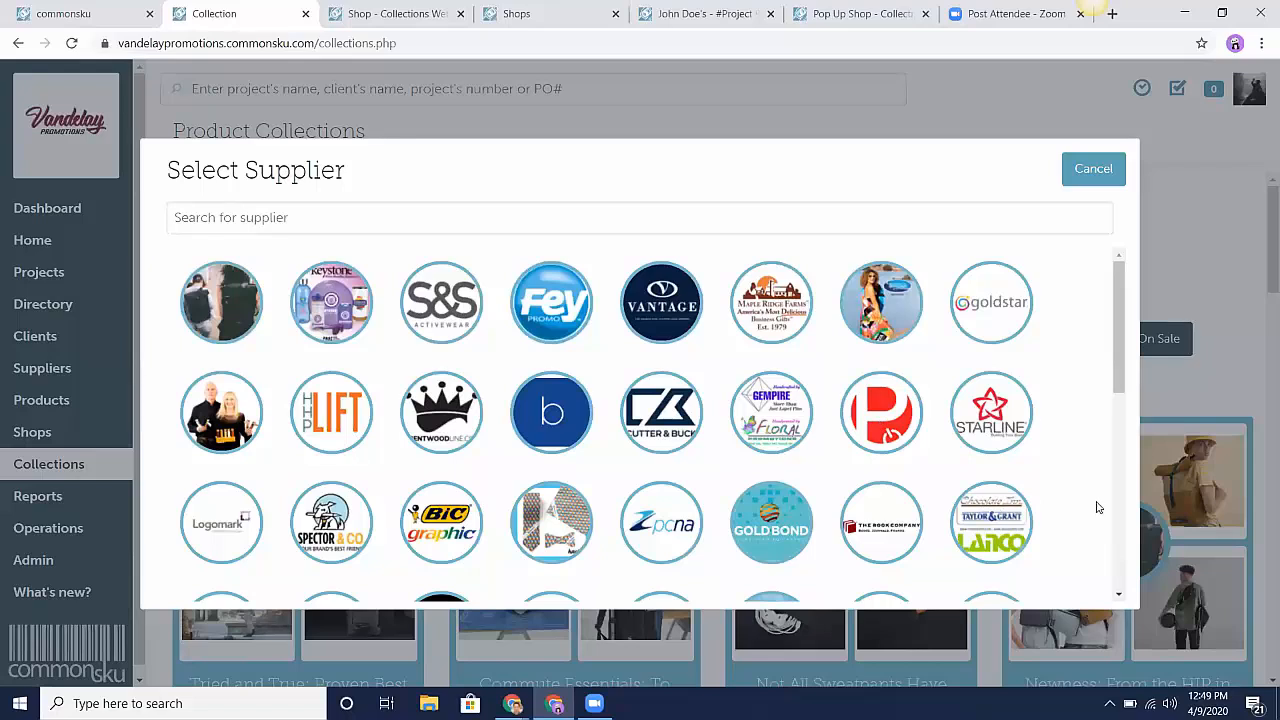
scroll(1096, 507, "down", 3)
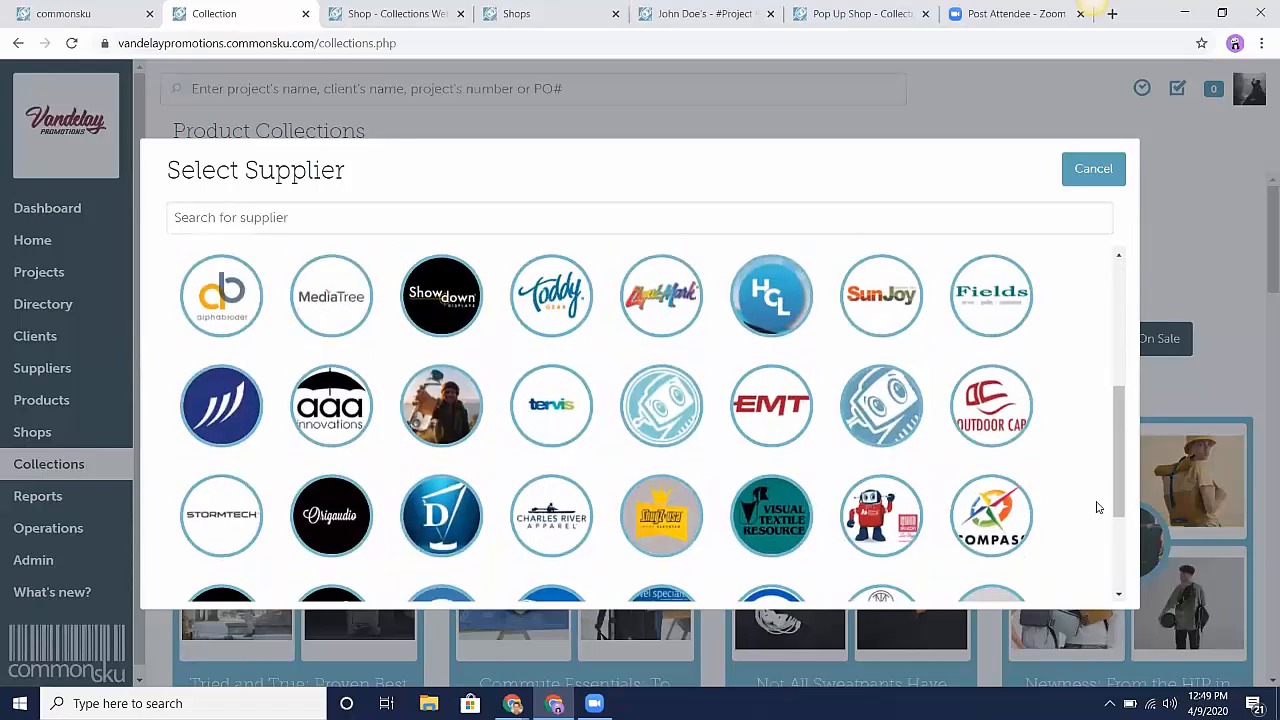
left_click(672, 414)
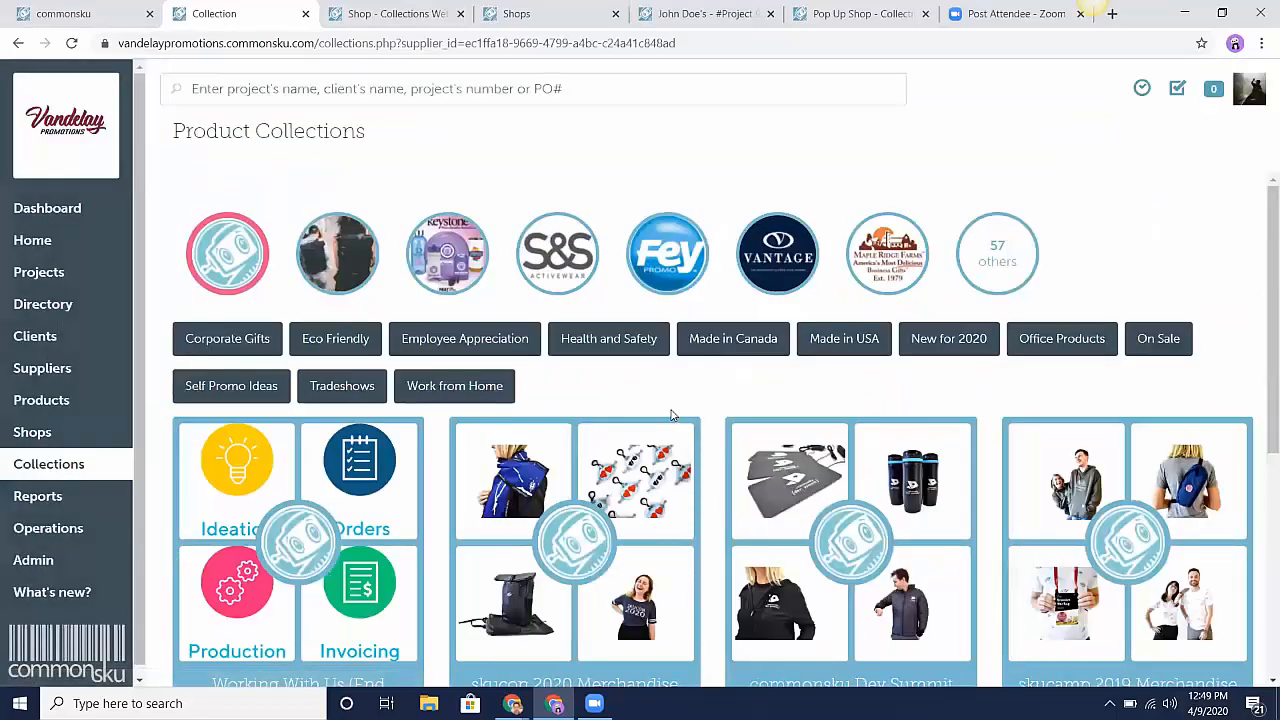
scroll(672, 414, "down", 2)
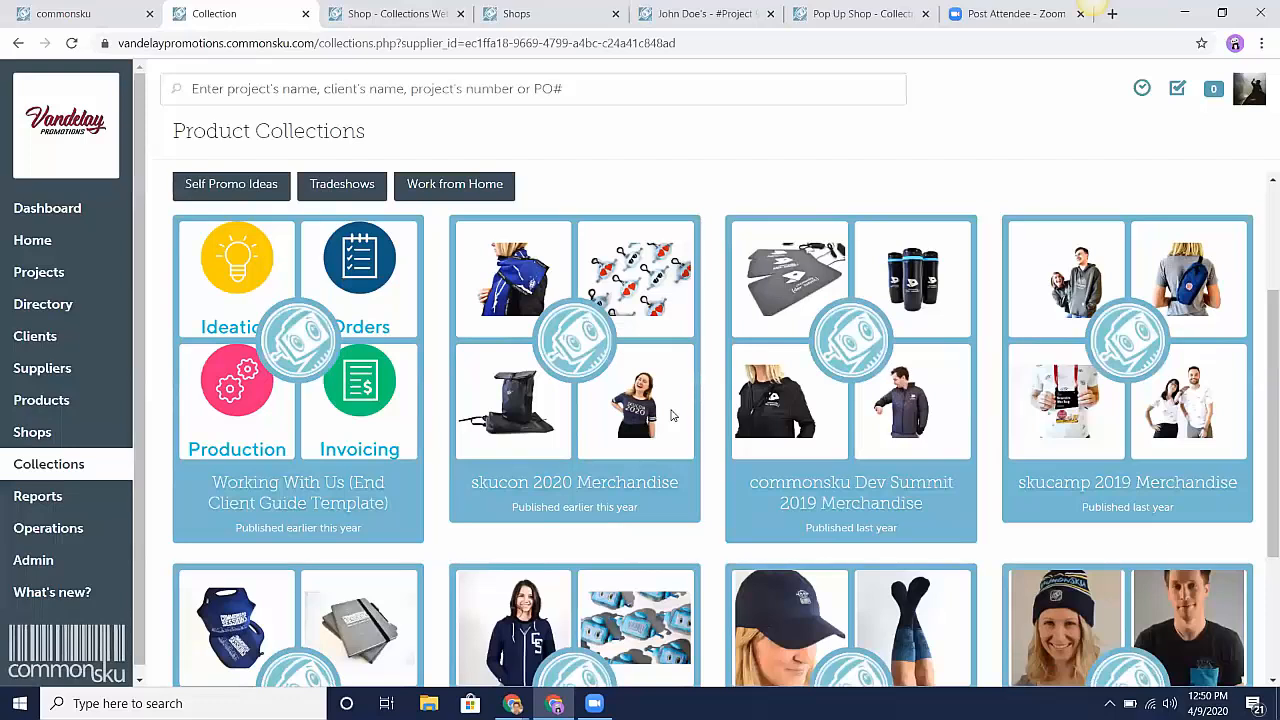
left_click(367, 446)
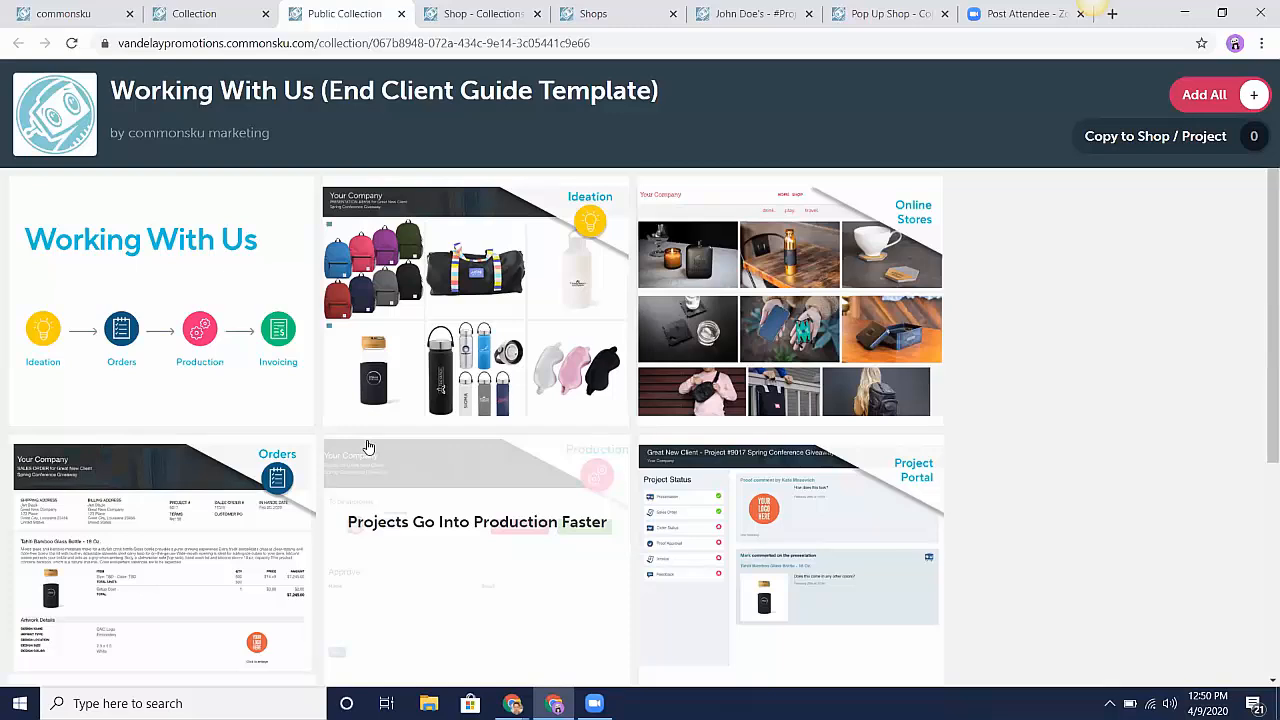
- Page through the client guide's slides from Working With [Company Name] to Provide Feedback, including the second Ideation image, and close the slide view
left_click(198, 355)
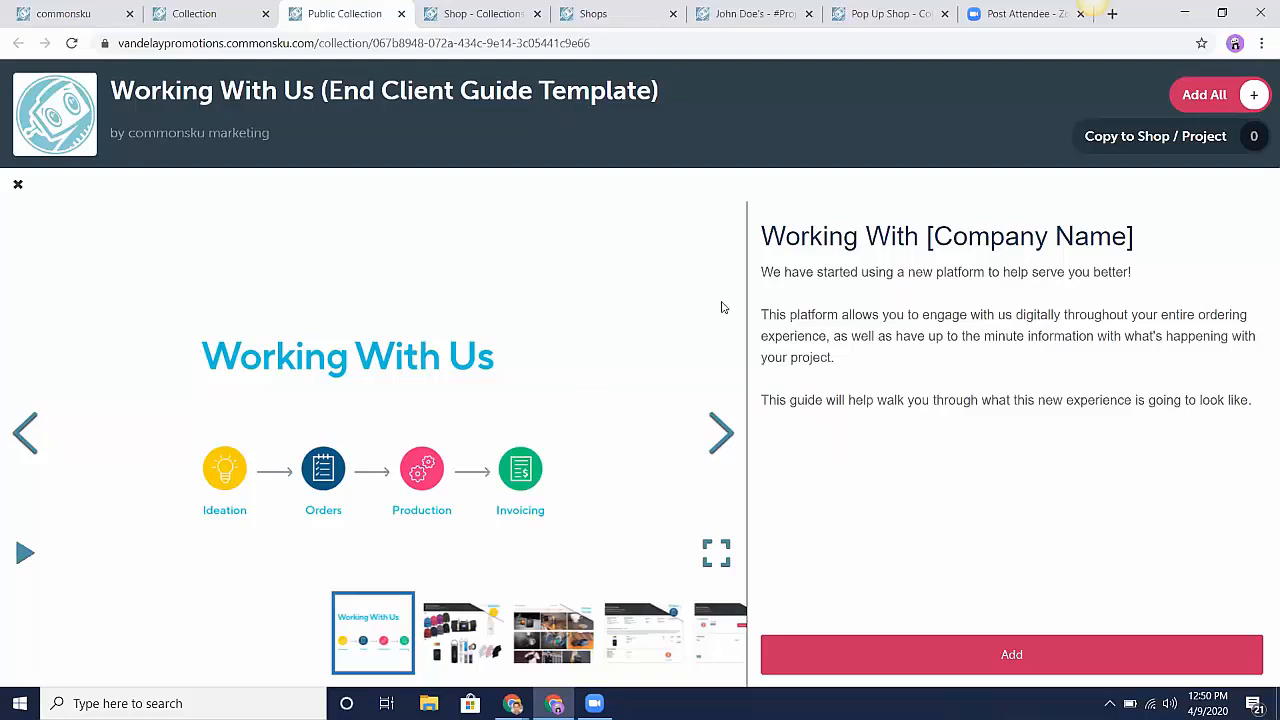
left_click(721, 435)
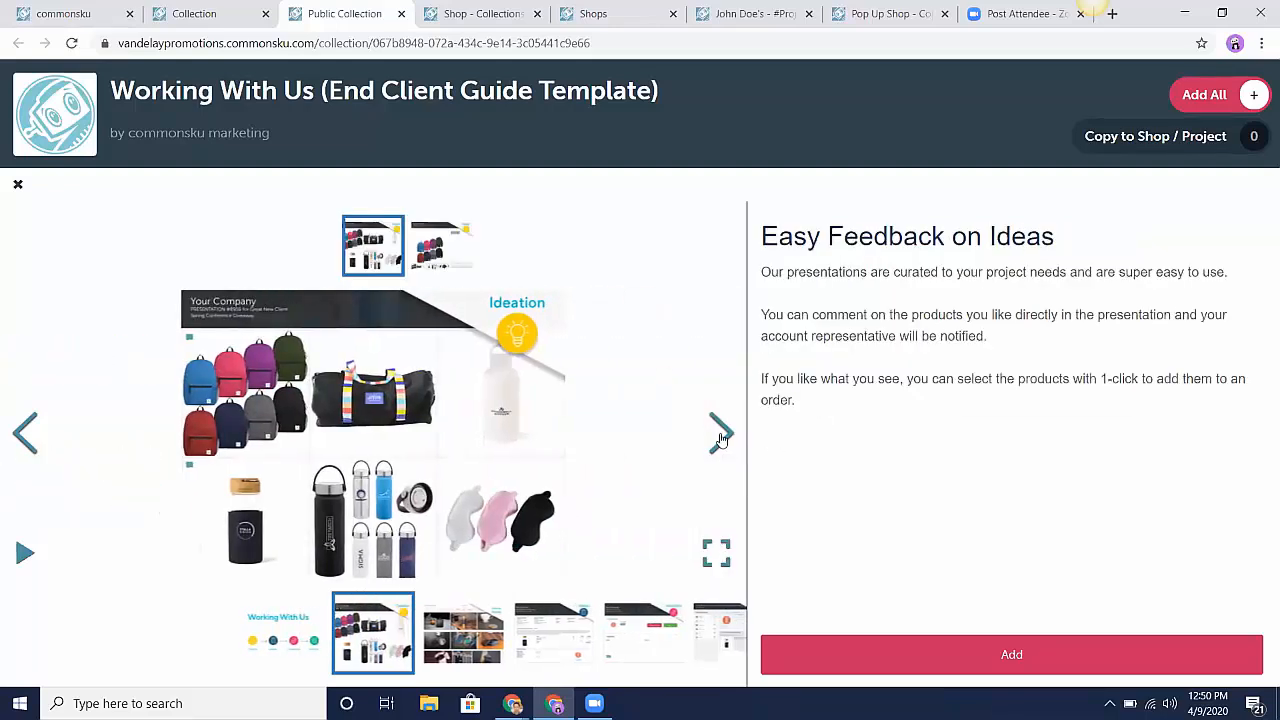
left_click(432, 238)
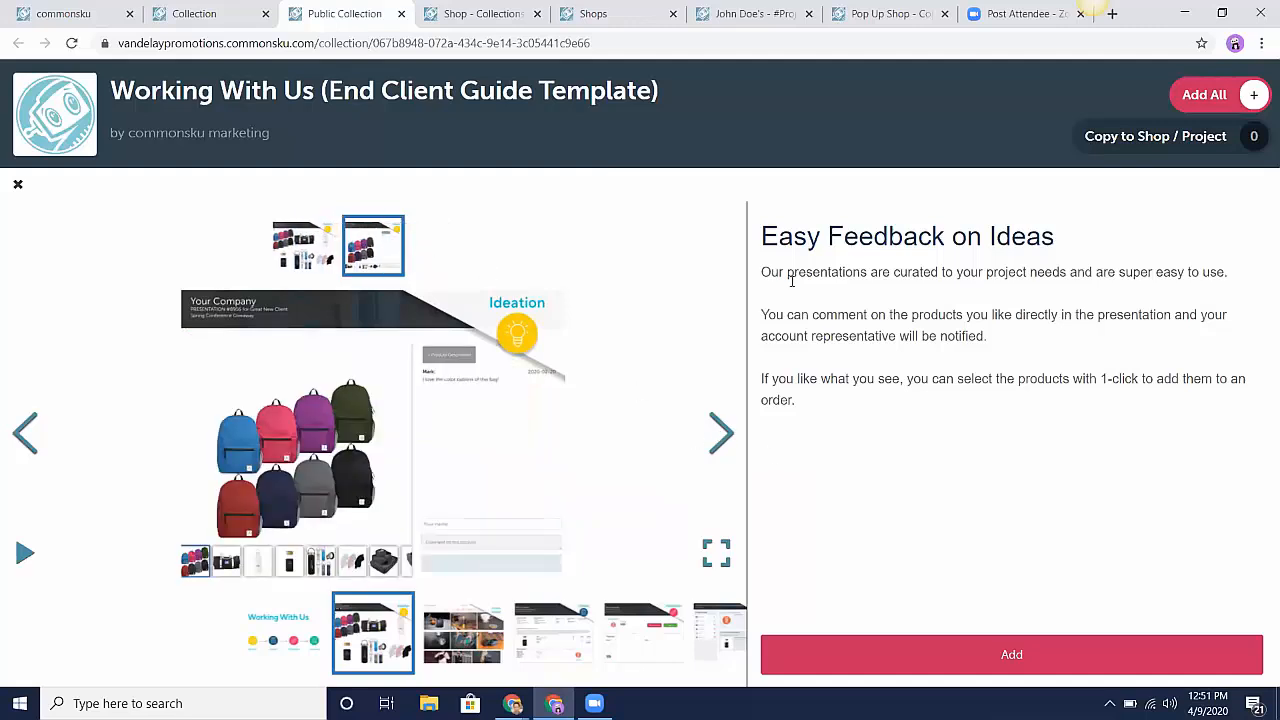
left_click(723, 433)
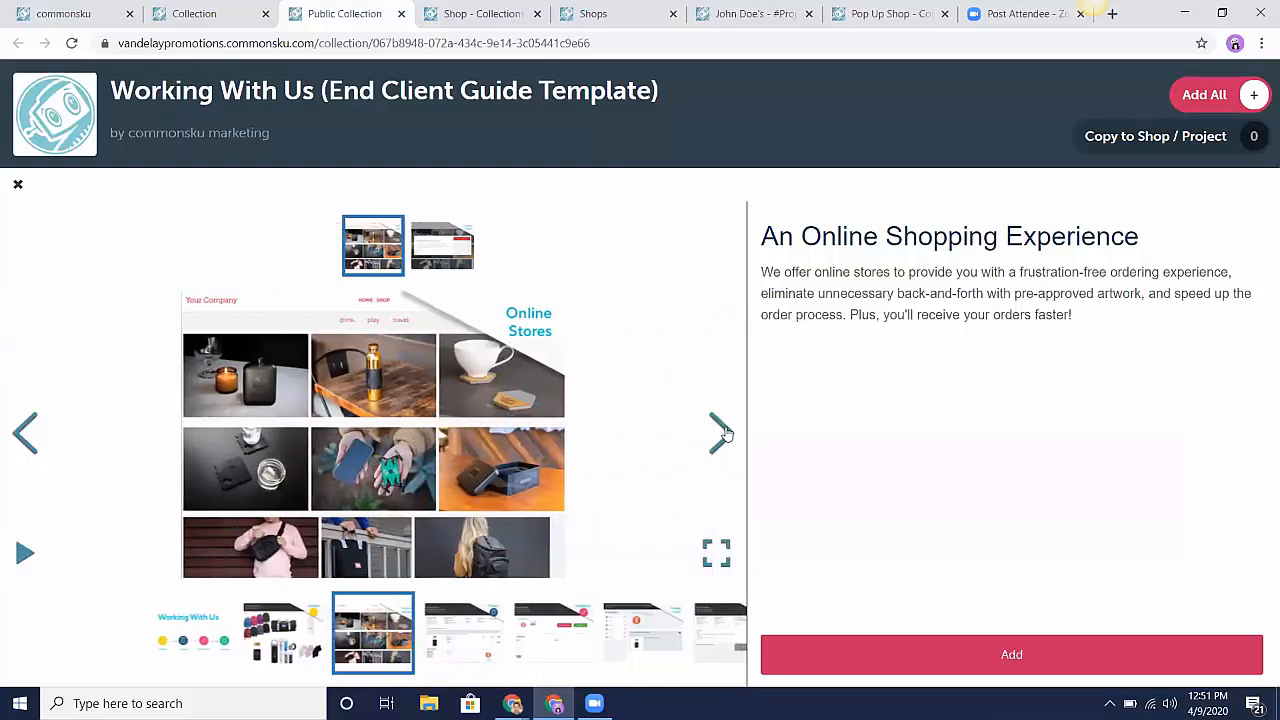
left_click(723, 433)
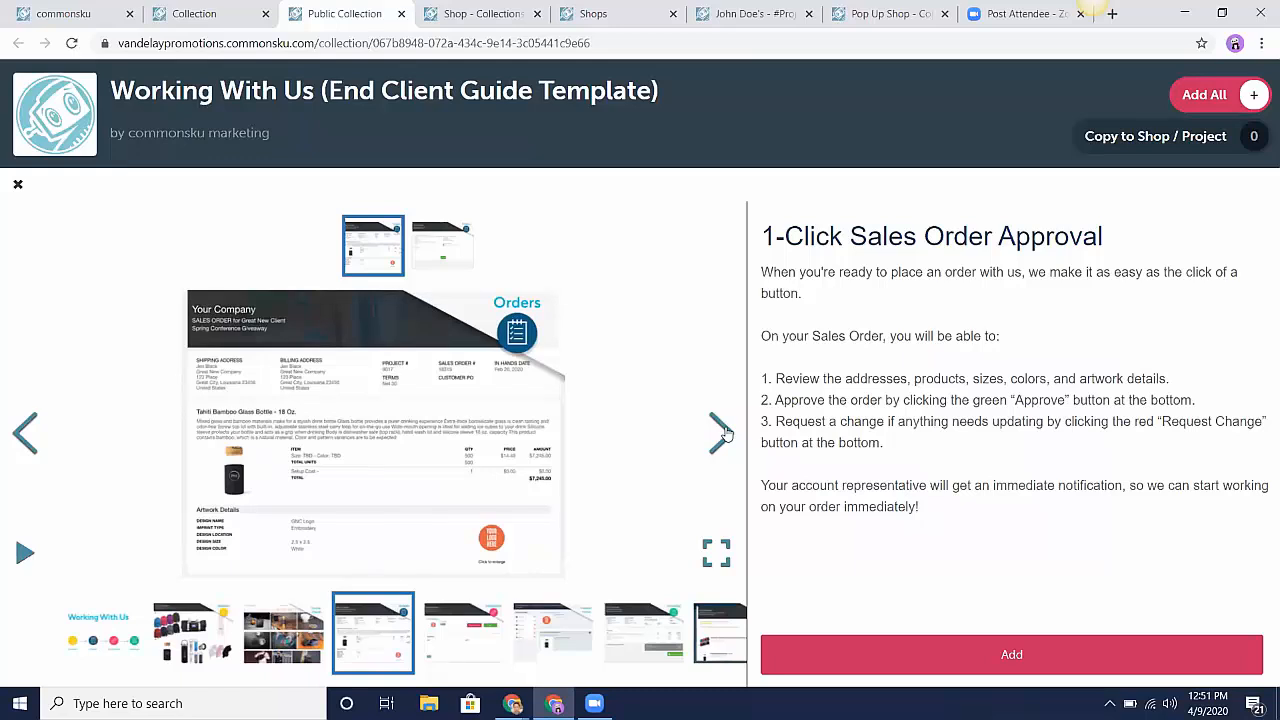
left_click(723, 433)
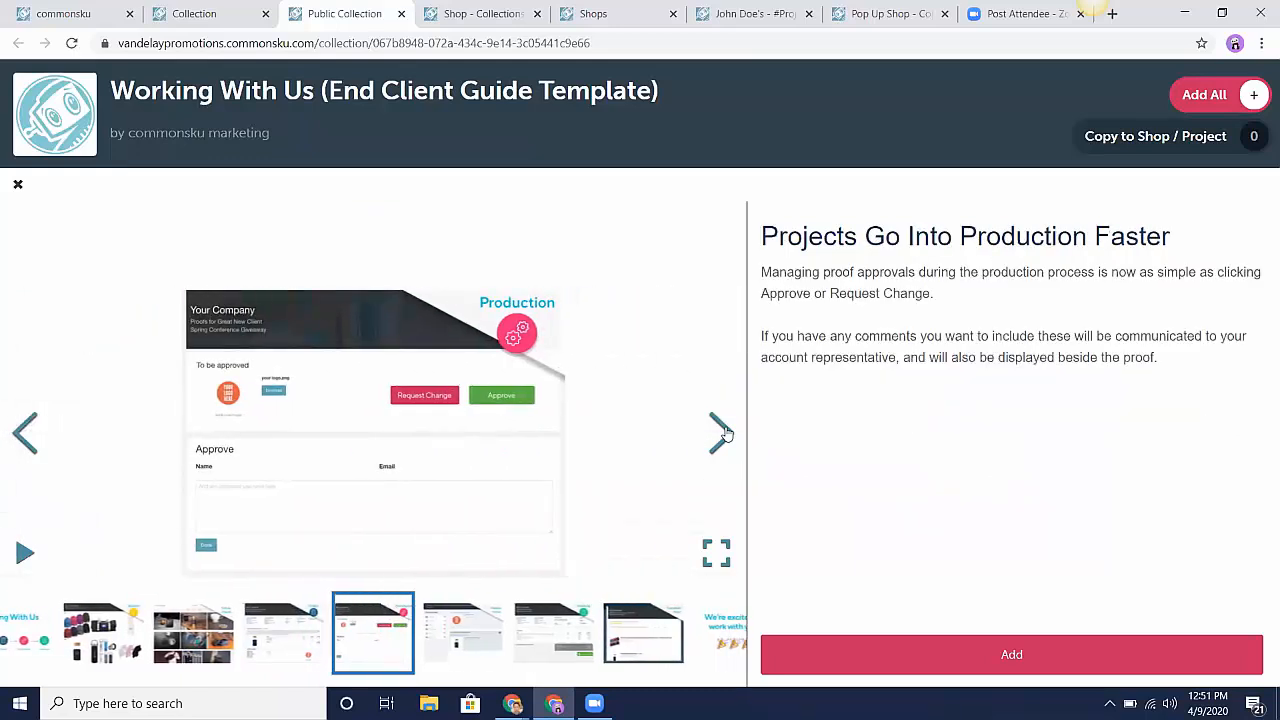
left_click(723, 433)
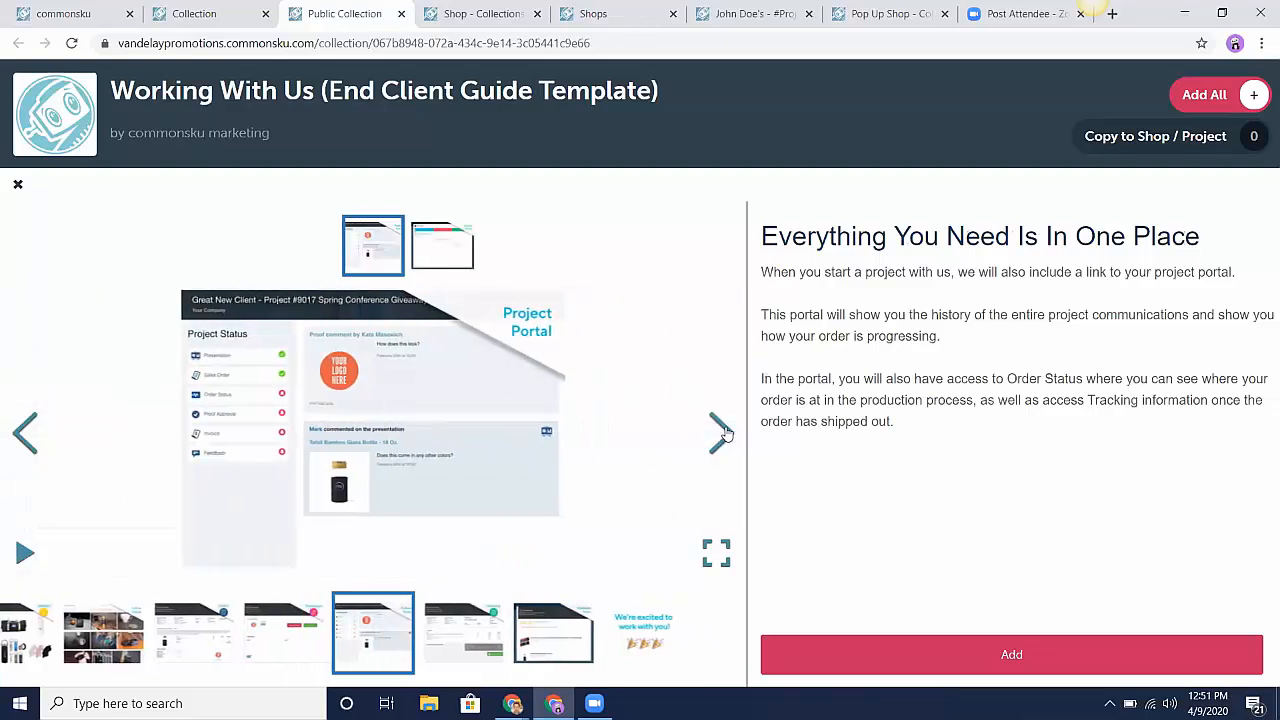
left_click(723, 433)
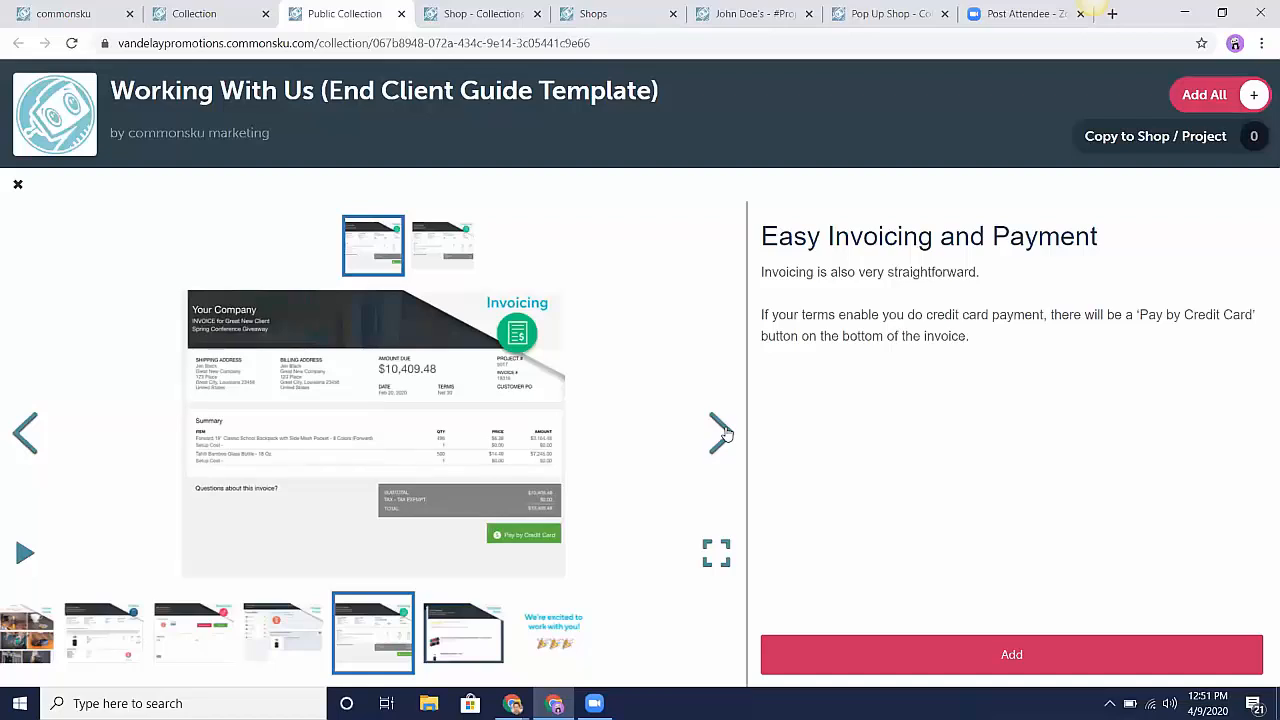
left_click(723, 433)
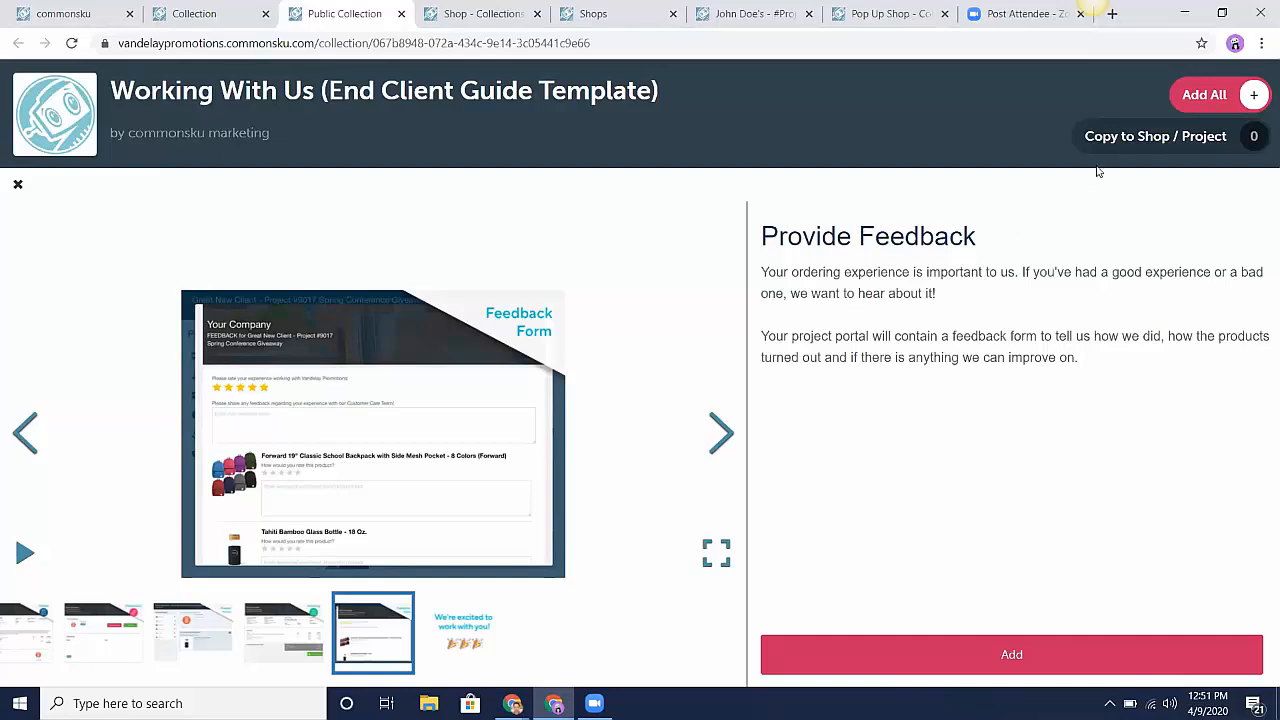
left_click(18, 186)
- Select all items in the guide template for copying and choose shops as the destination type
scroll(1160, 280, "down", 5)
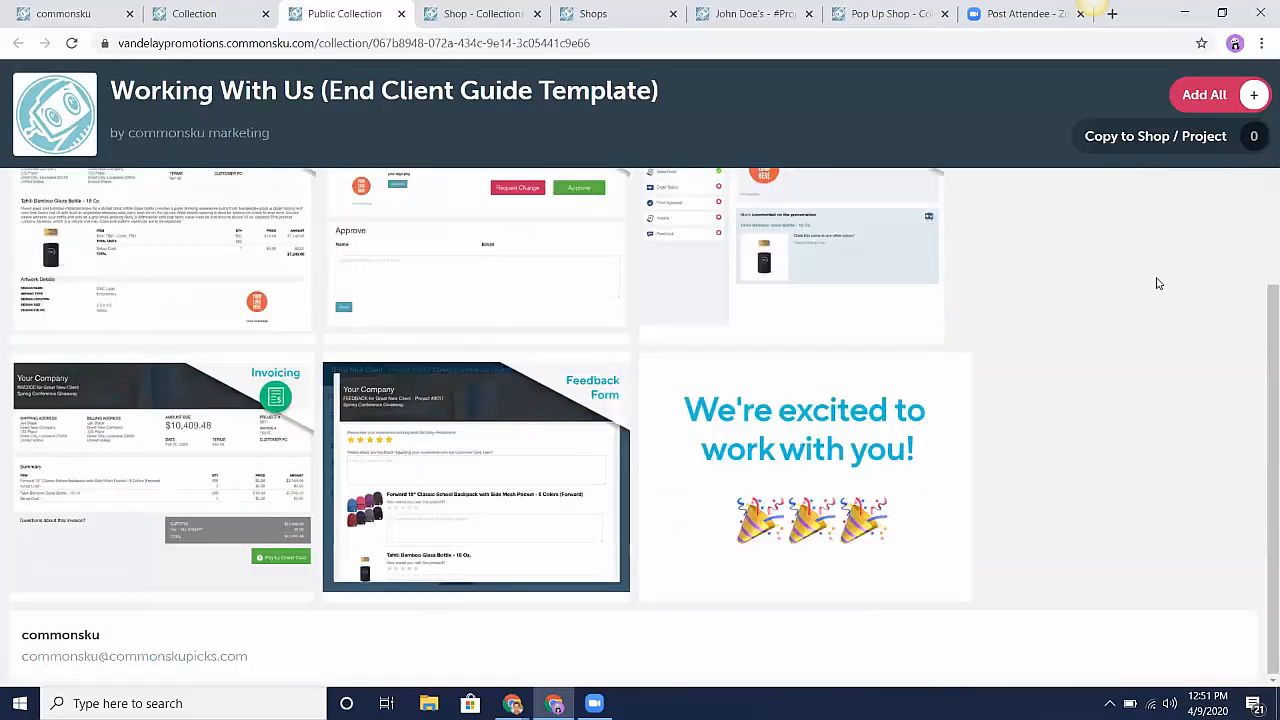
scroll(1160, 280, "up", 5)
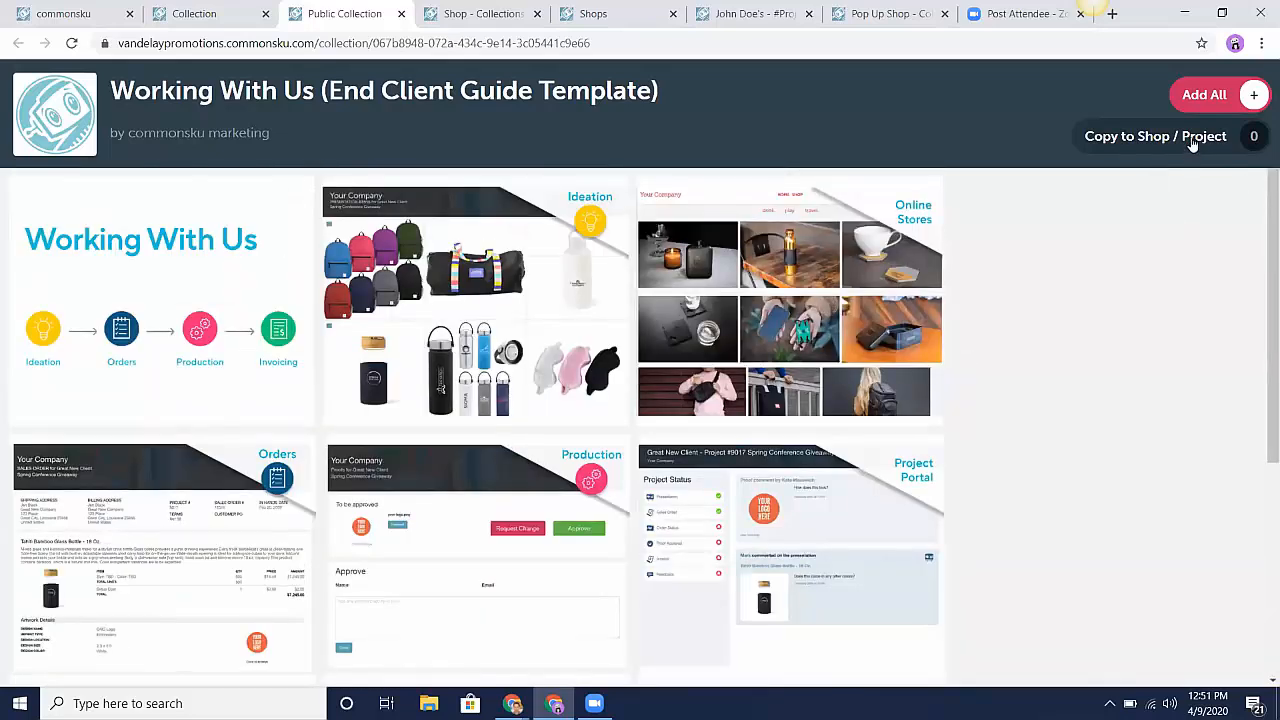
left_click(1203, 95)
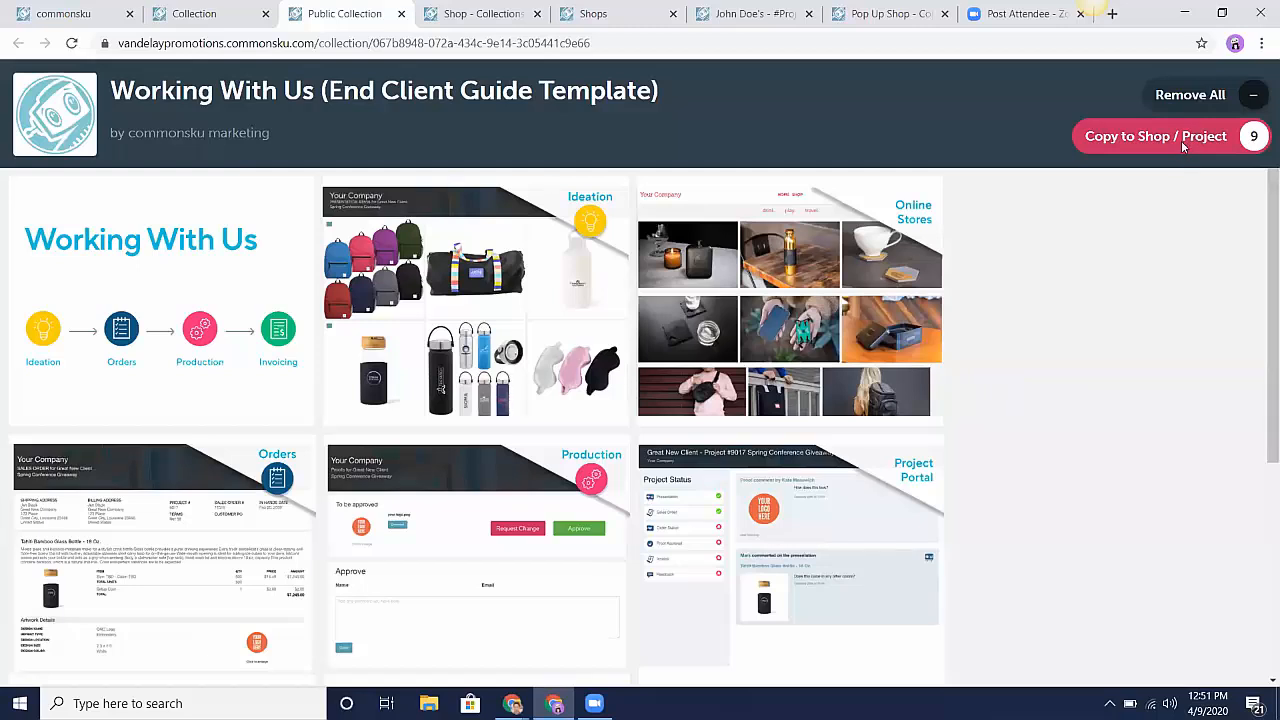
left_click(1182, 142)
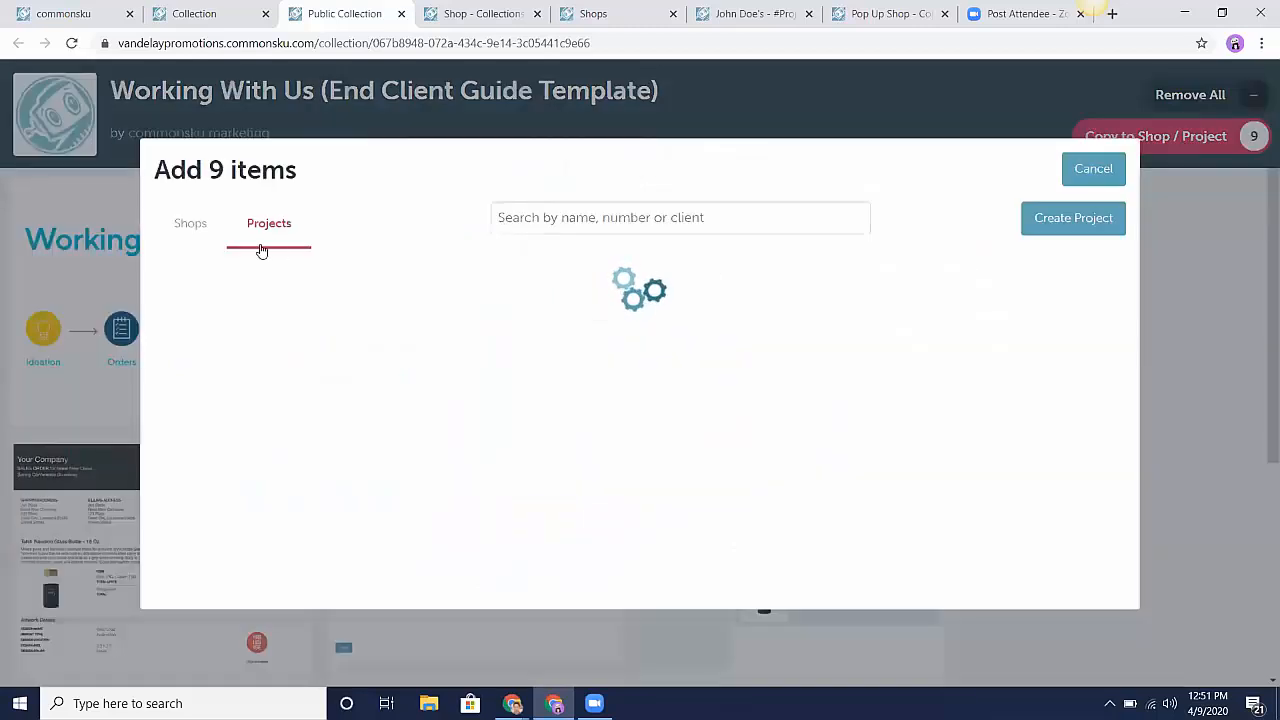
left_click(190, 225)
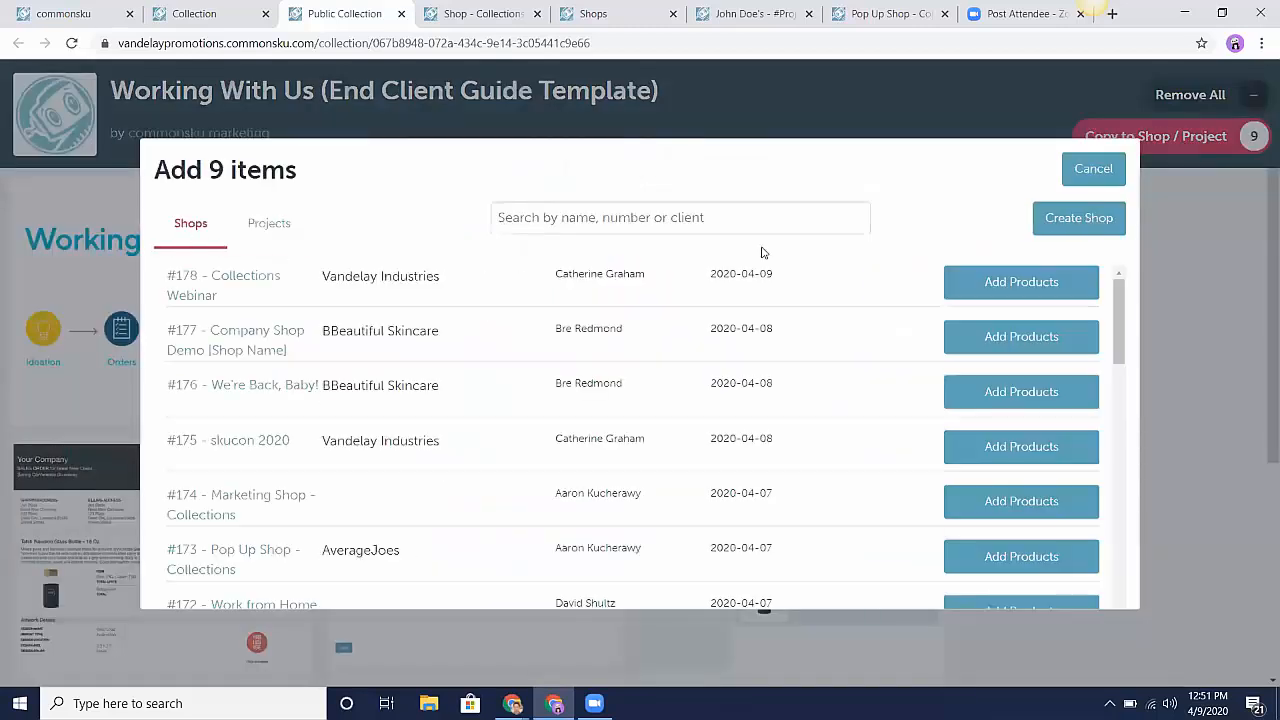
- Create a marketing shop named "Working with Us" to receive the selected guide items
left_click(1060, 218)
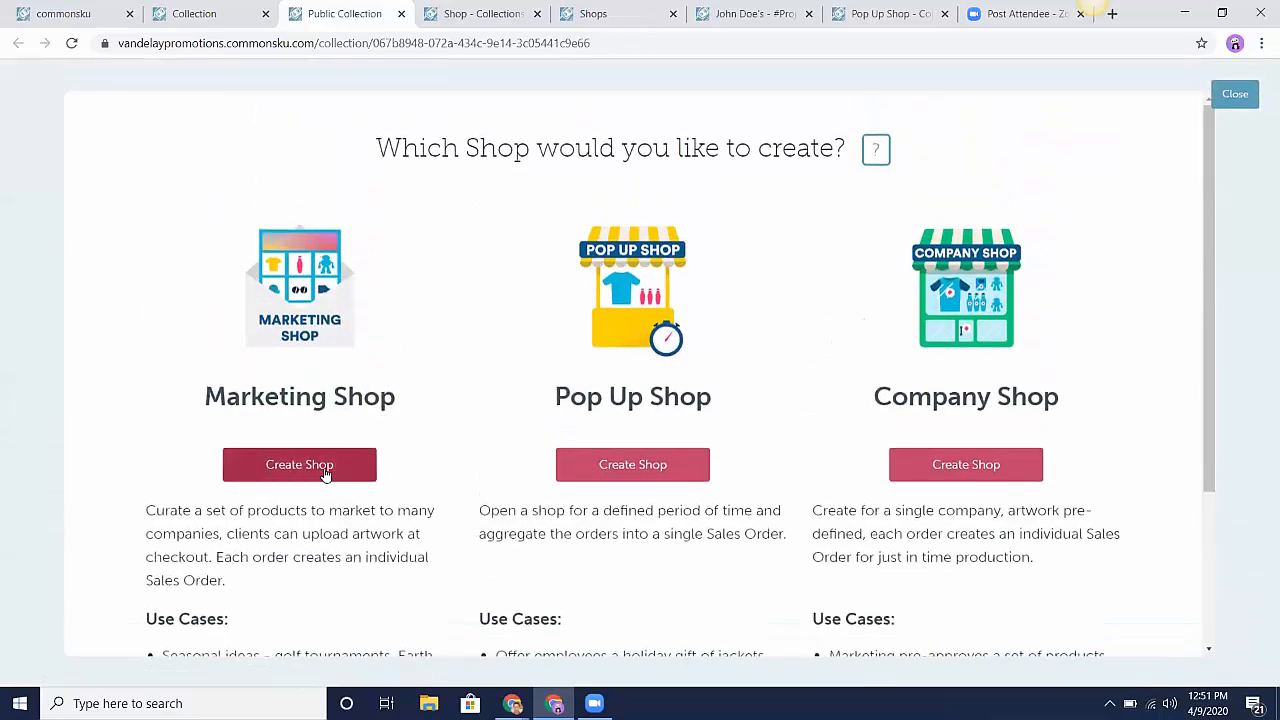
left_click(325, 470)
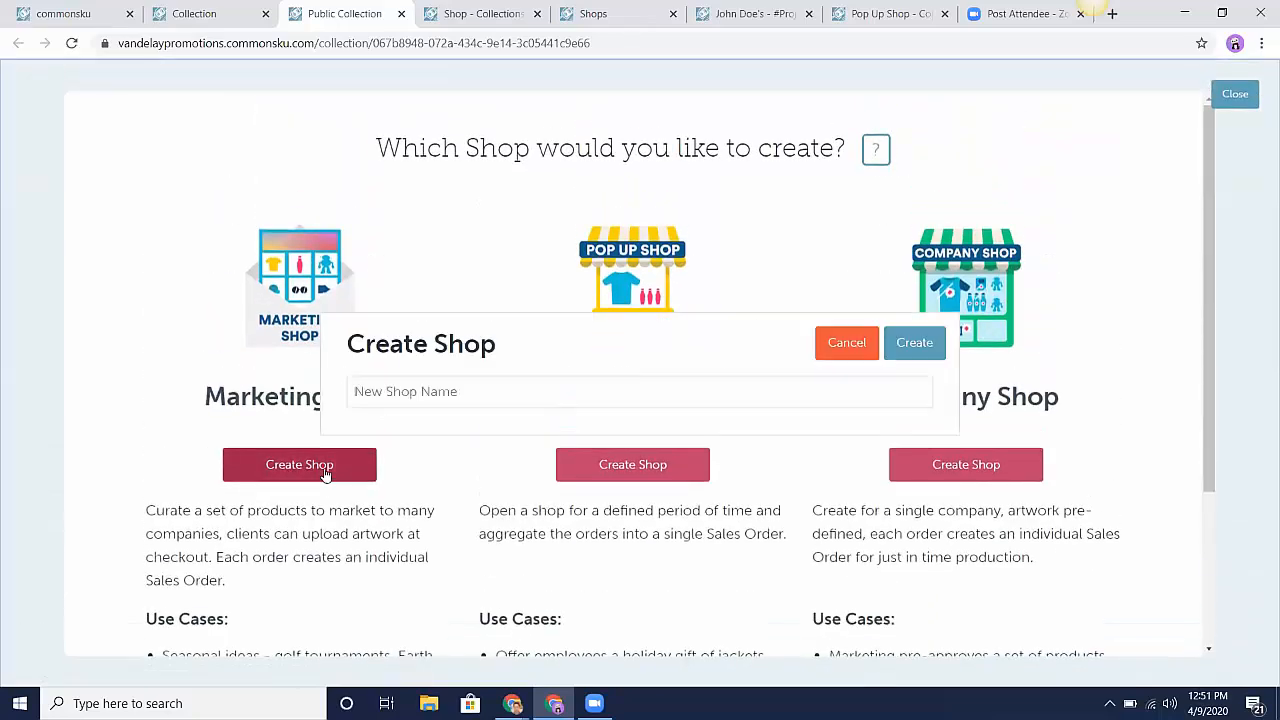
left_click(461, 390)
type("Working with Us")
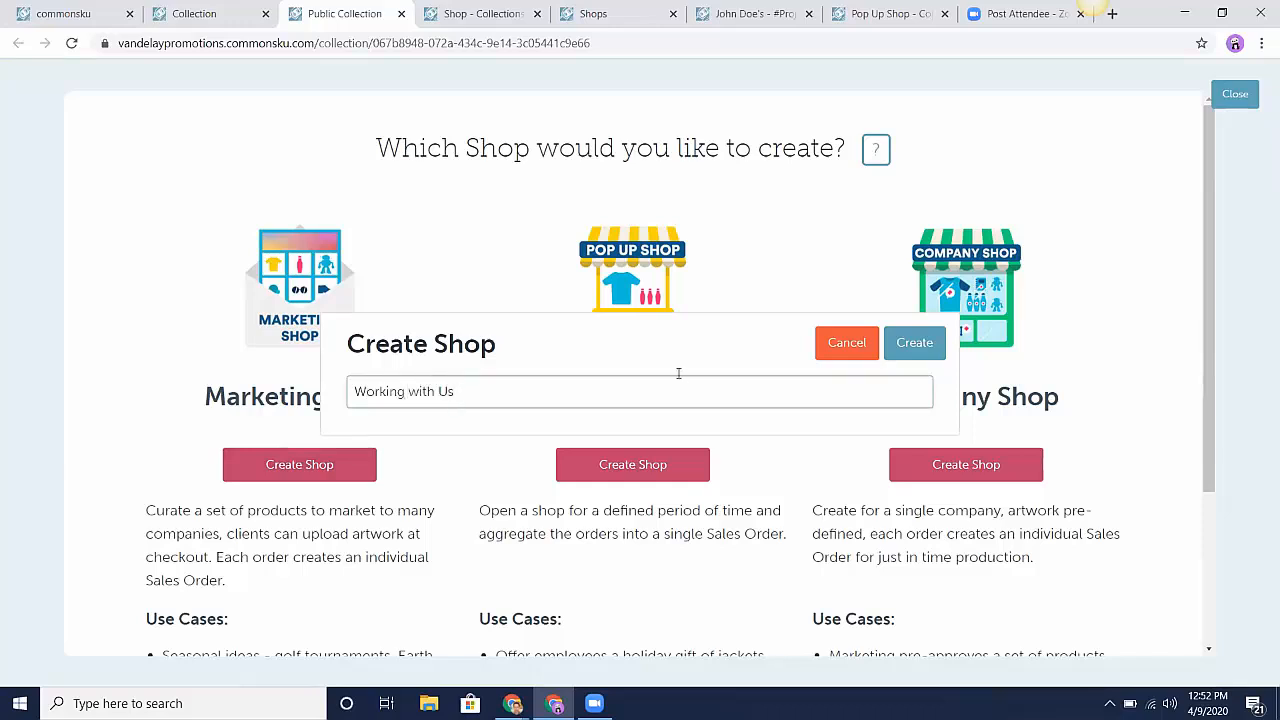
left_click(914, 342)
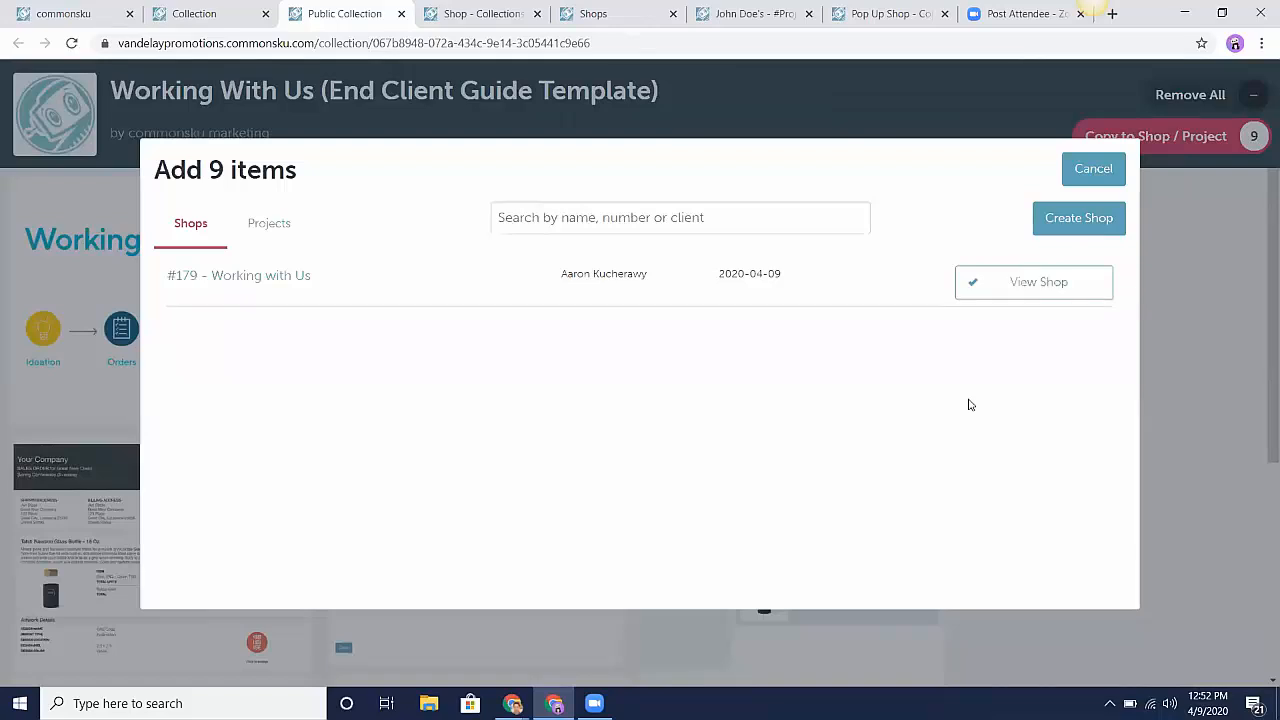
- Open the new Working with Us shop and view its settings, orders and product list
left_click(1061, 287)
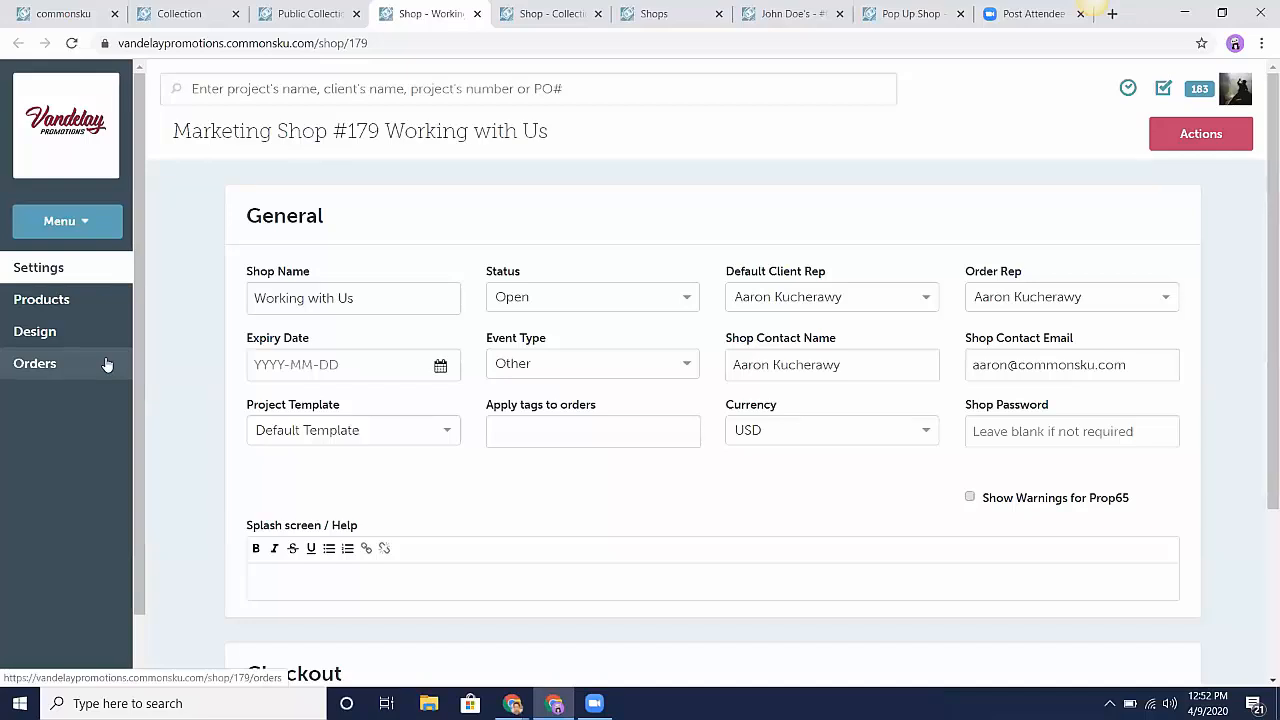
left_click(35, 363)
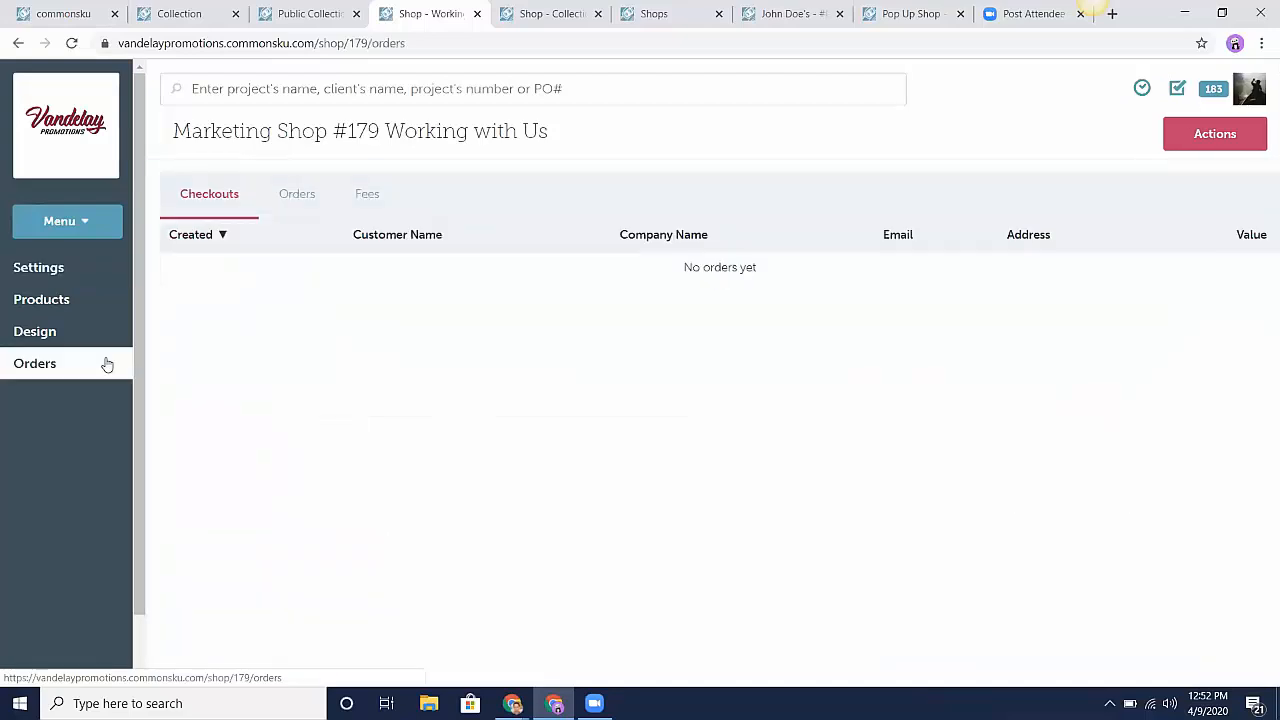
left_click(83, 299)
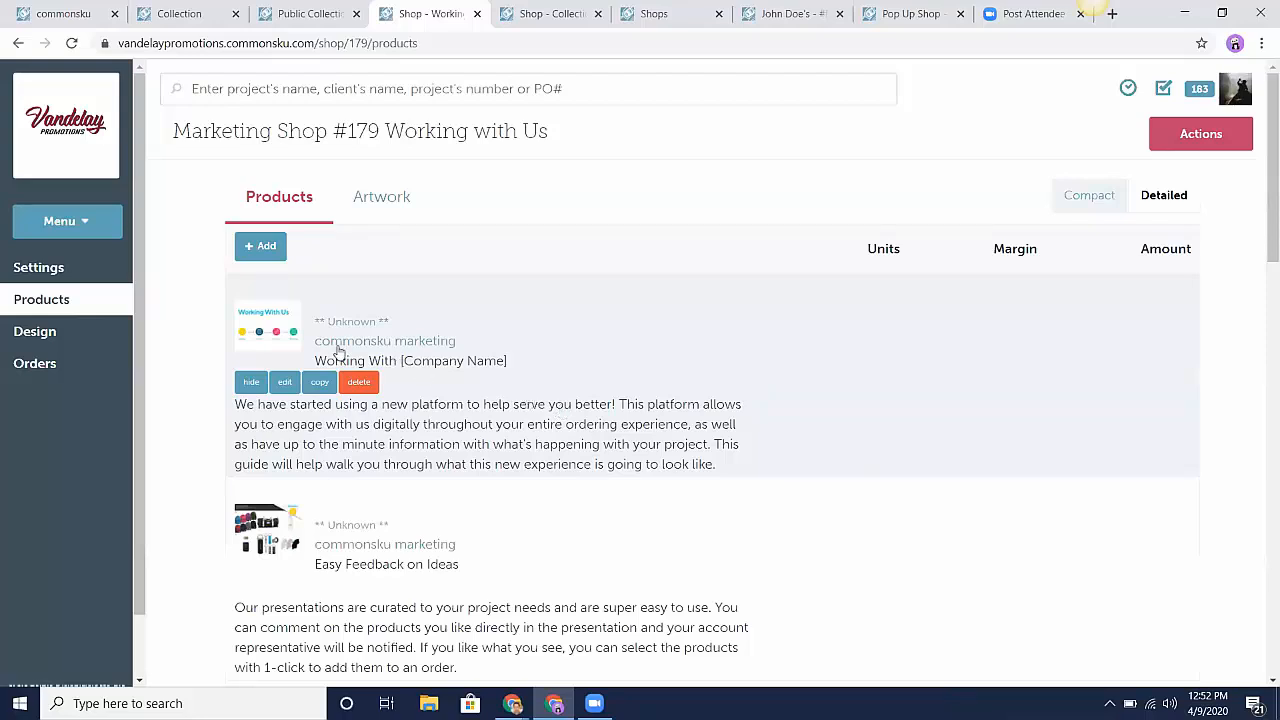
- Open the Working With [Company Name] item, highlight its editable description and company name placeholder, and return to the product list
left_click(286, 392)
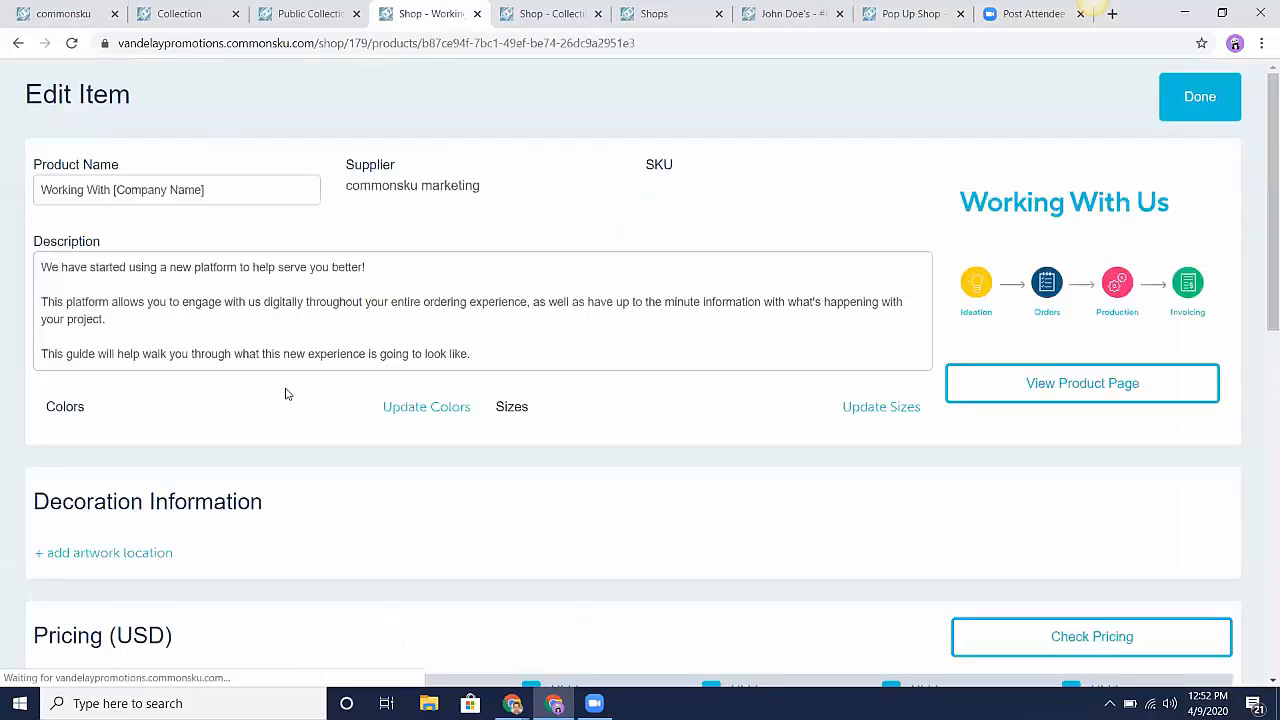
triple_click(228, 294)
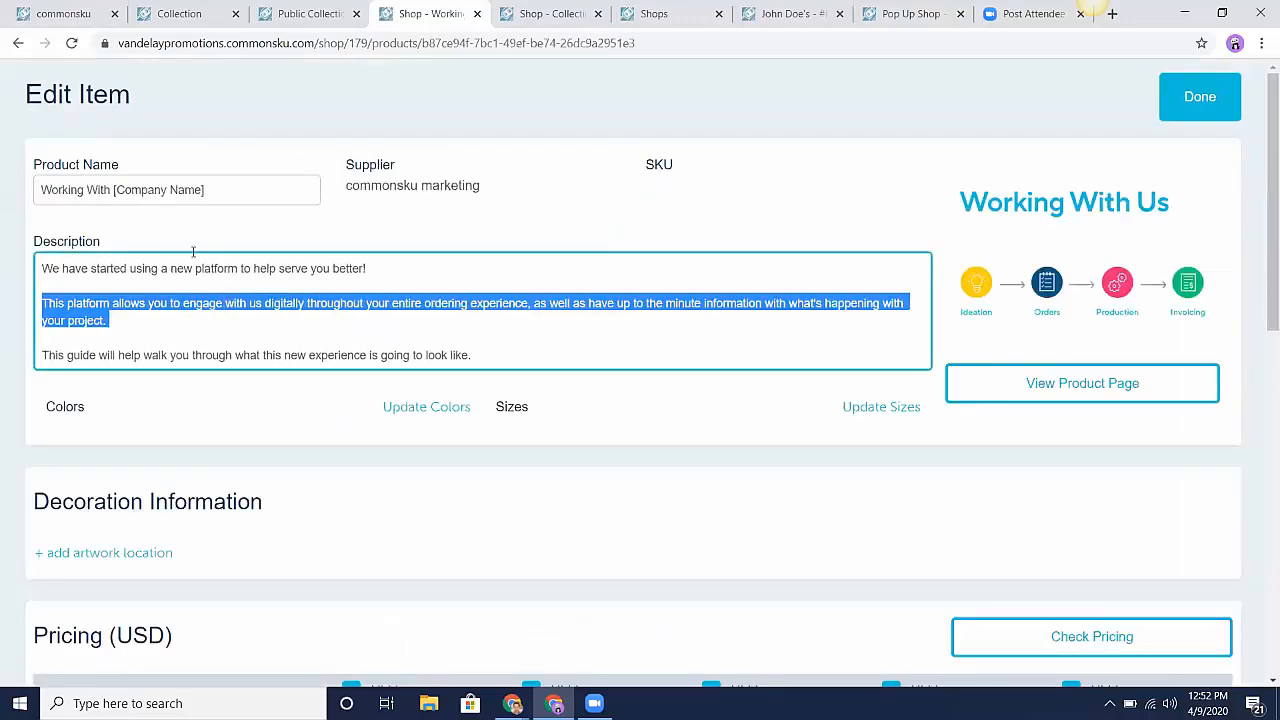
left_click_drag(124, 189, 178, 189)
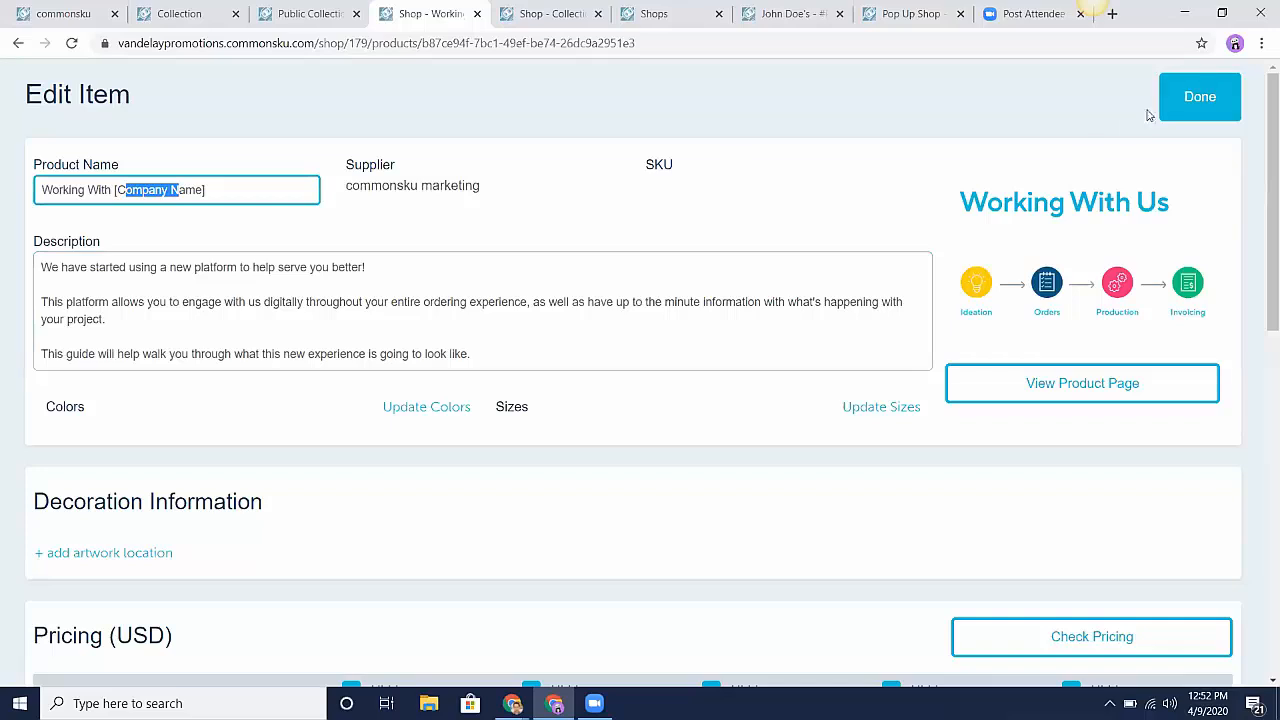
left_click(1192, 97)
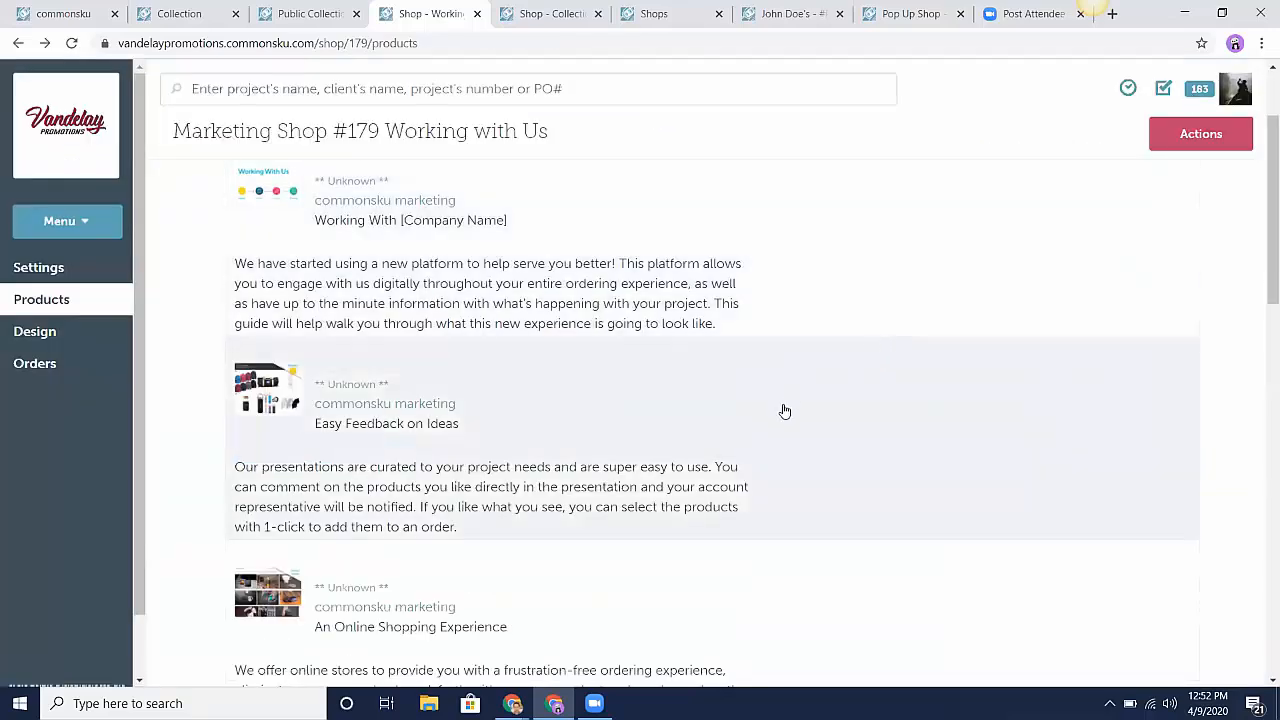
- View the editable details and image of the Easy Feedback on Ideas item, and return to the product list
left_click(283, 445)
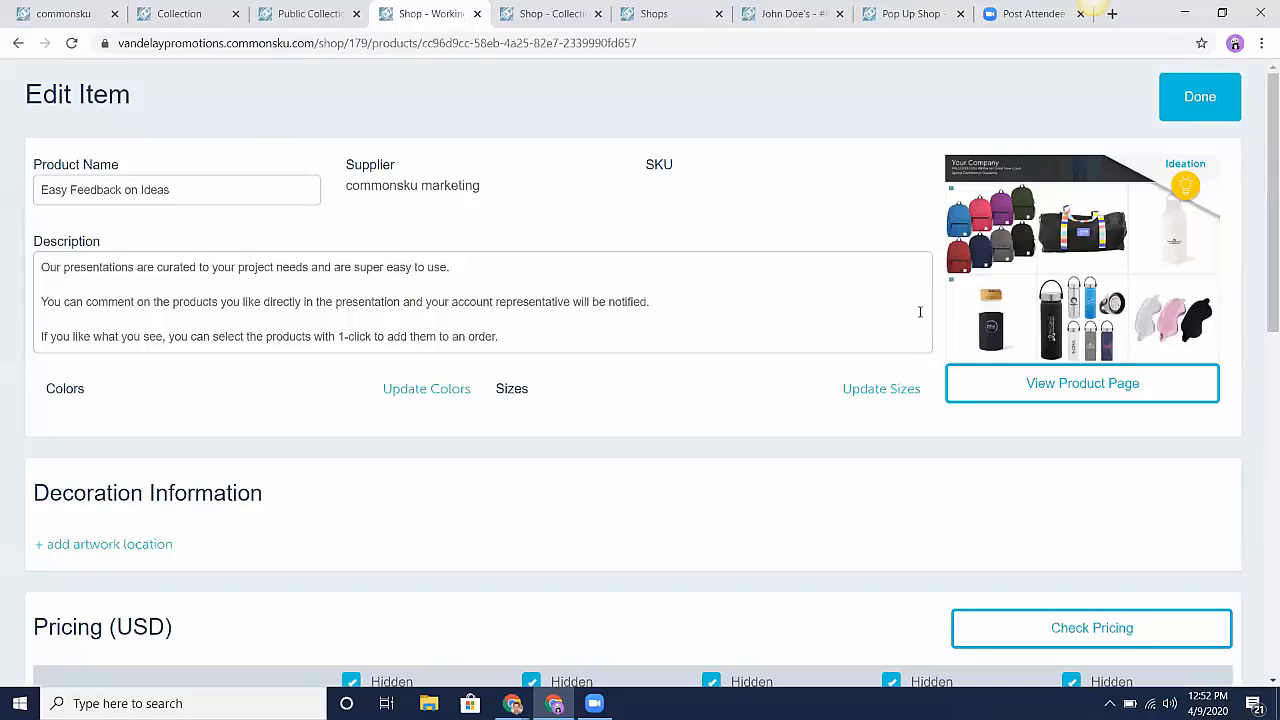
left_click(626, 342)
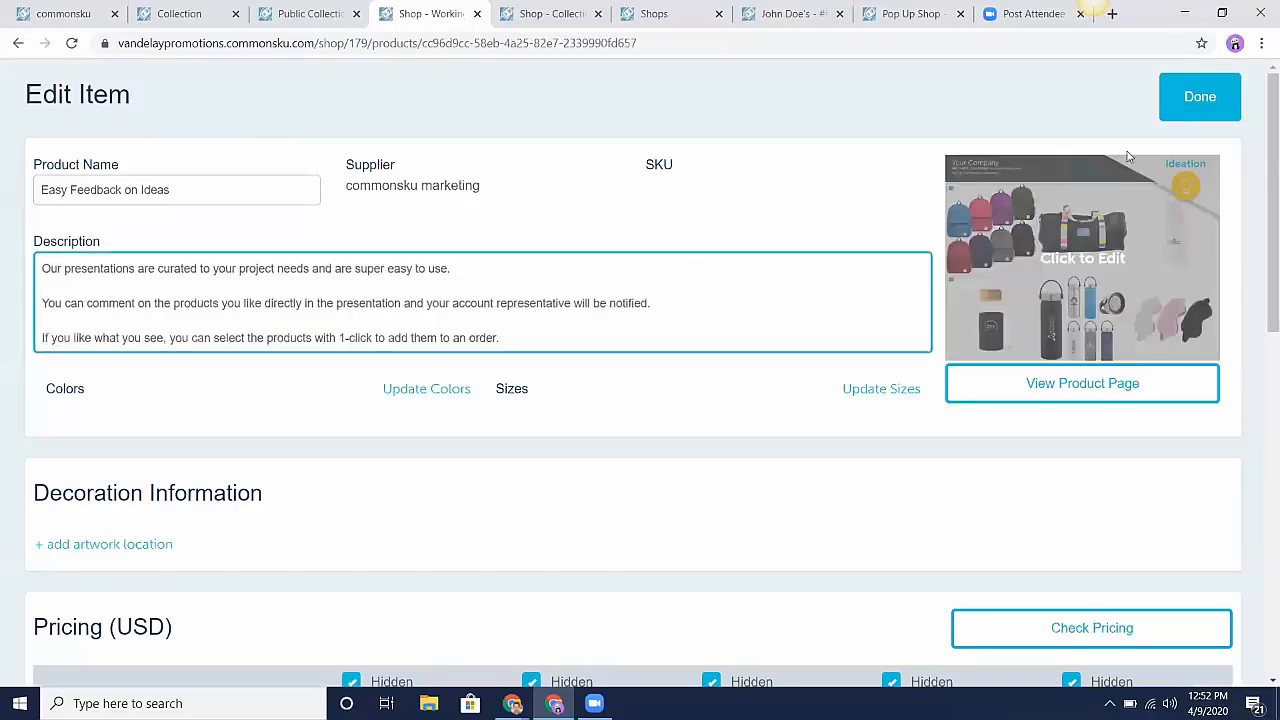
left_click(1210, 110)
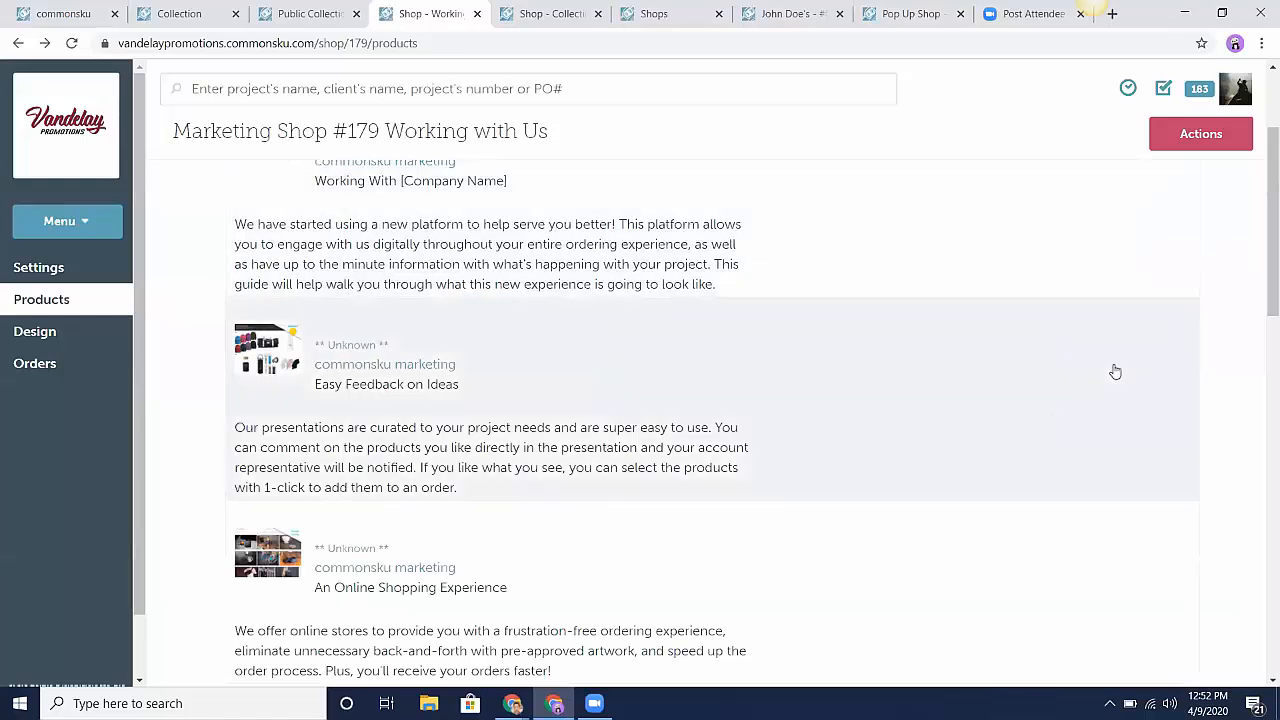
- Preview the Working with Us shop, browse its products including Easy Invoicing and Payment, and close the preview
scroll(1115, 372, "down", 3)
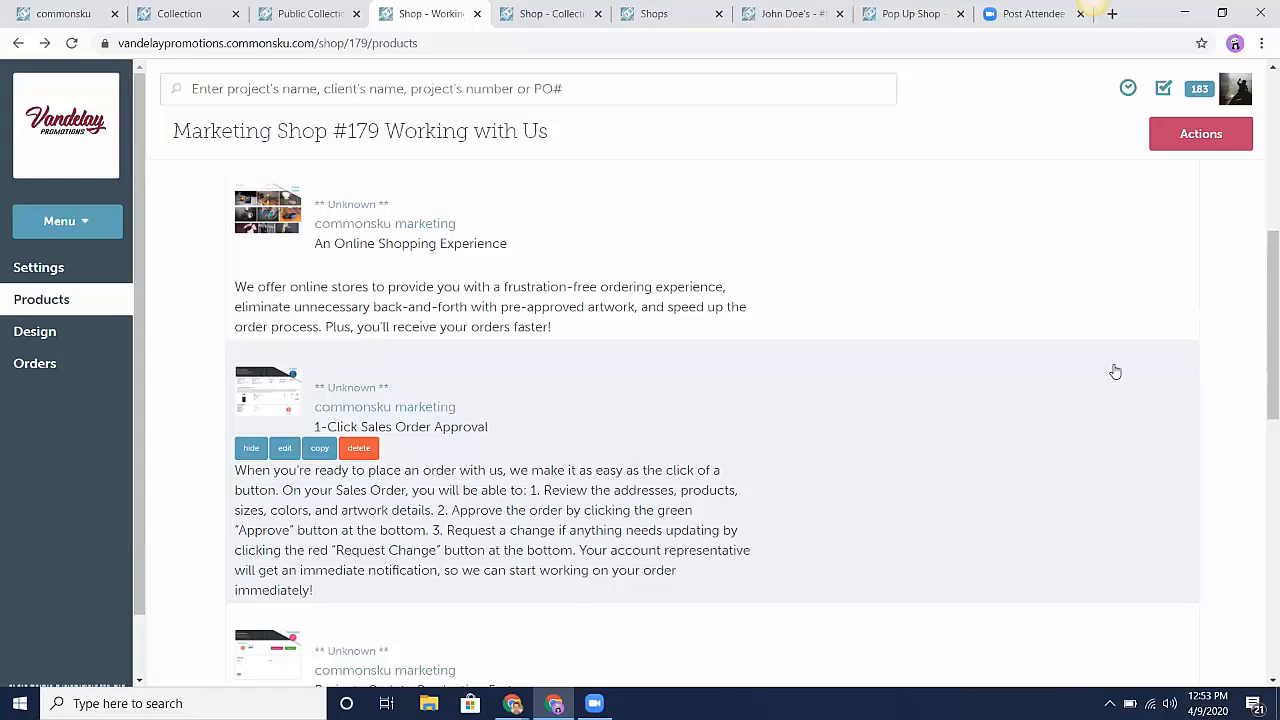
scroll(1115, 371, "down", 2)
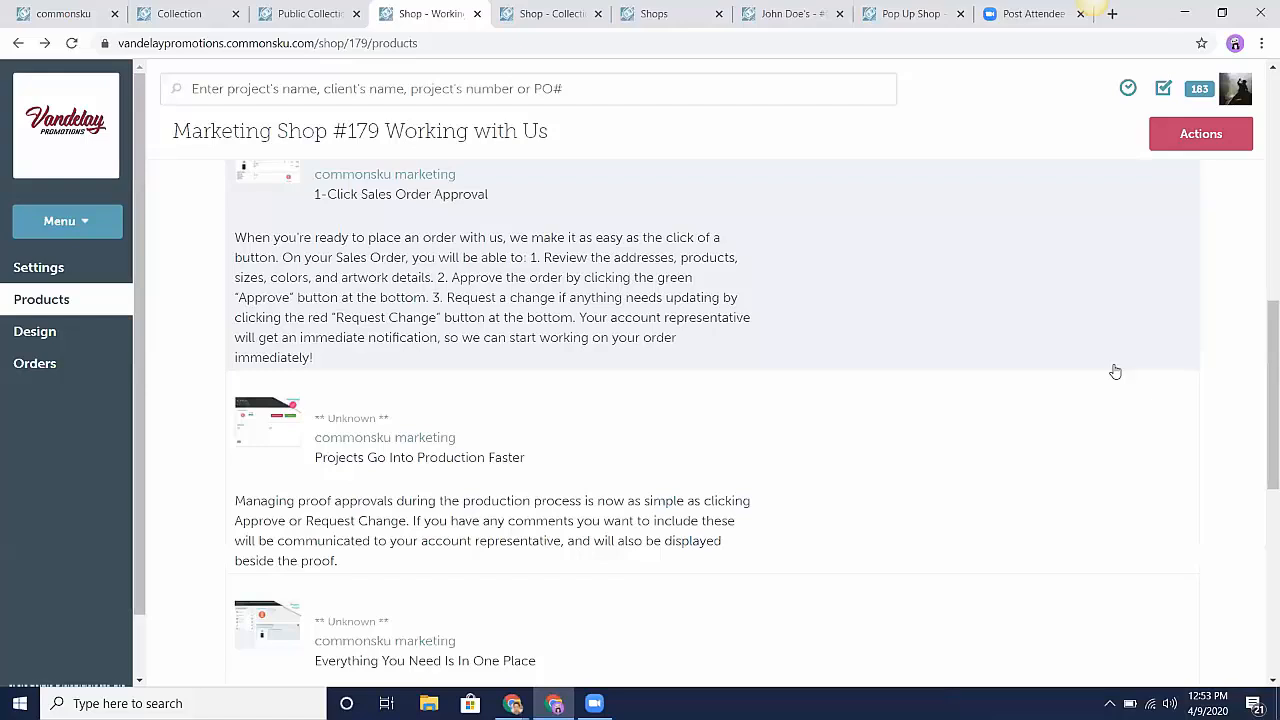
left_click(1190, 150)
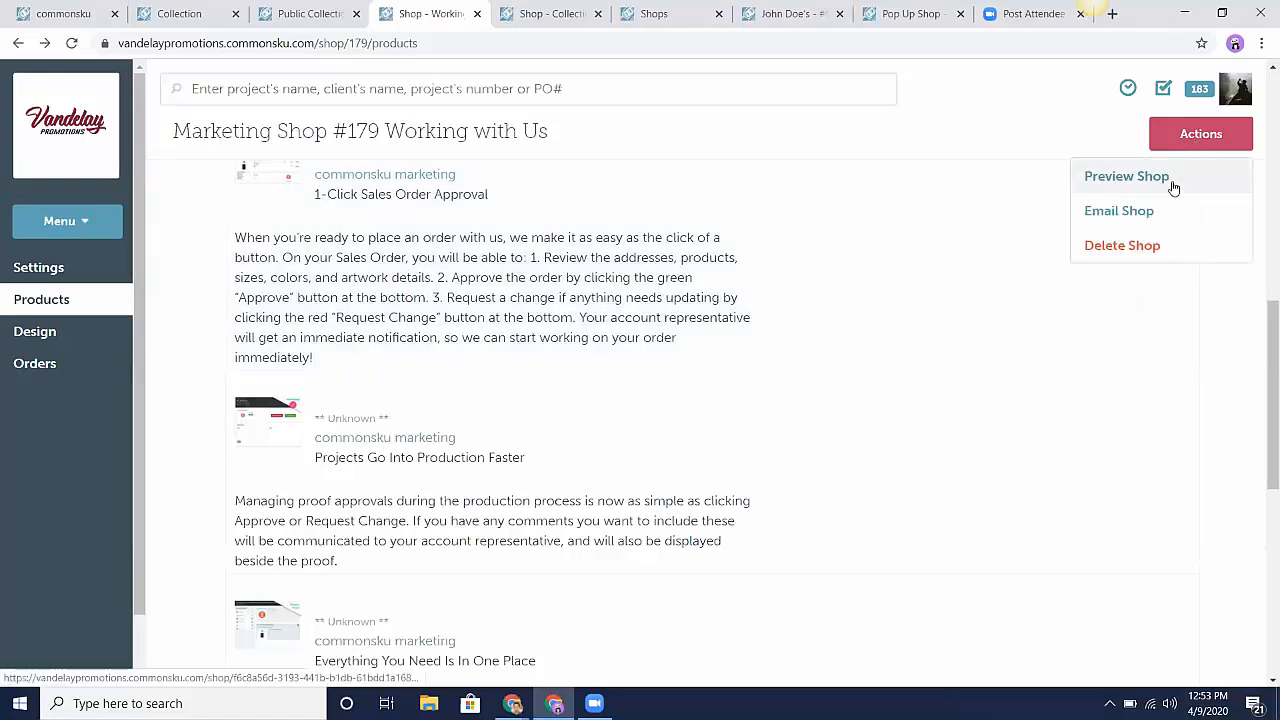
left_click(1174, 188)
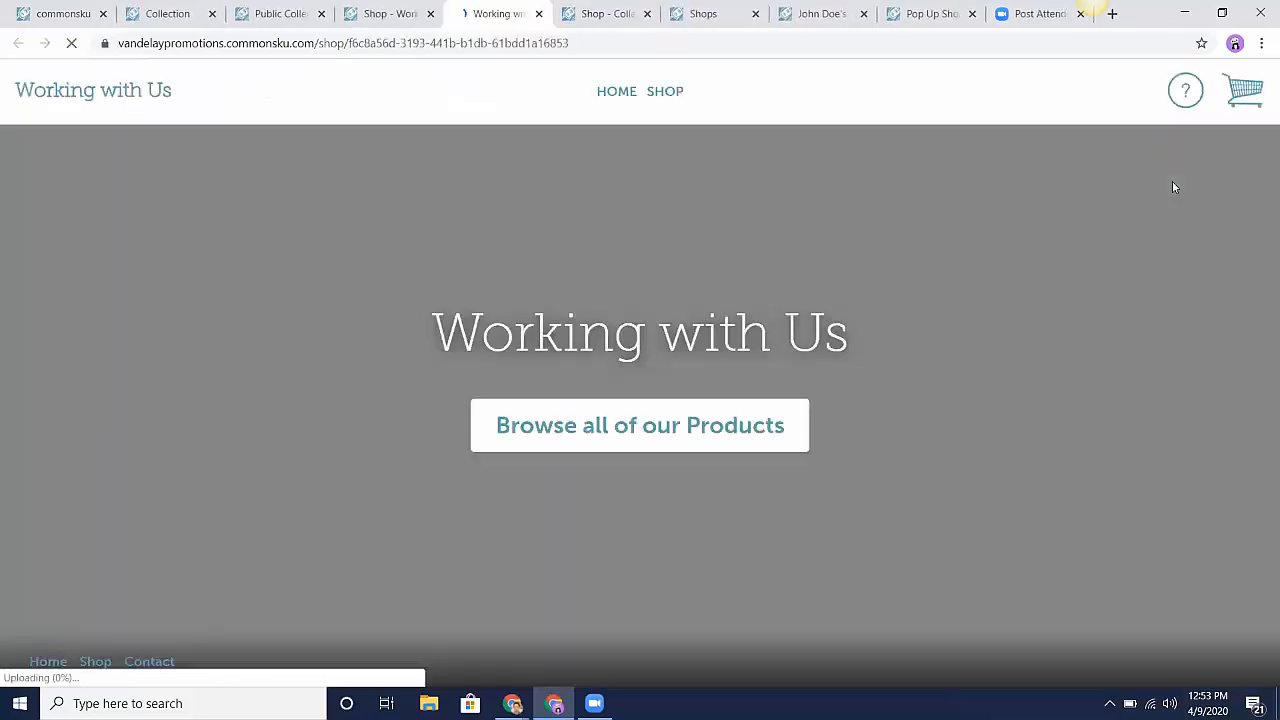
left_click(765, 418)
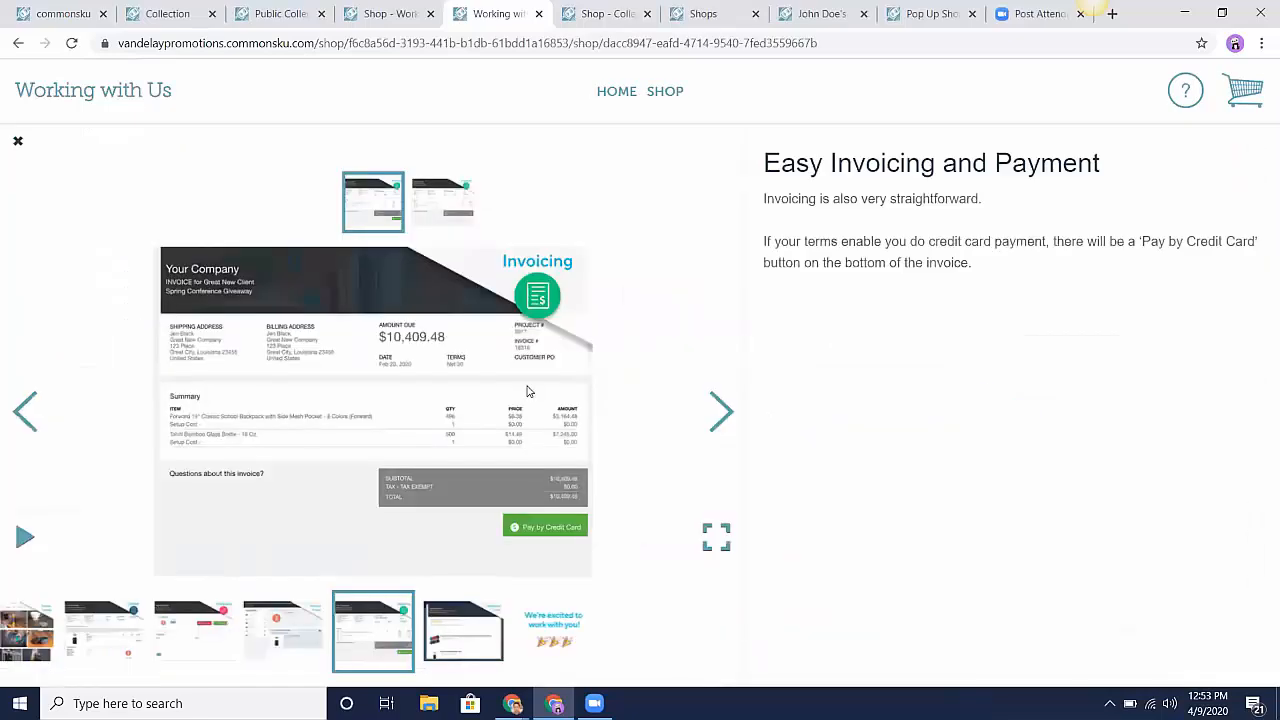
left_click(664, 92)
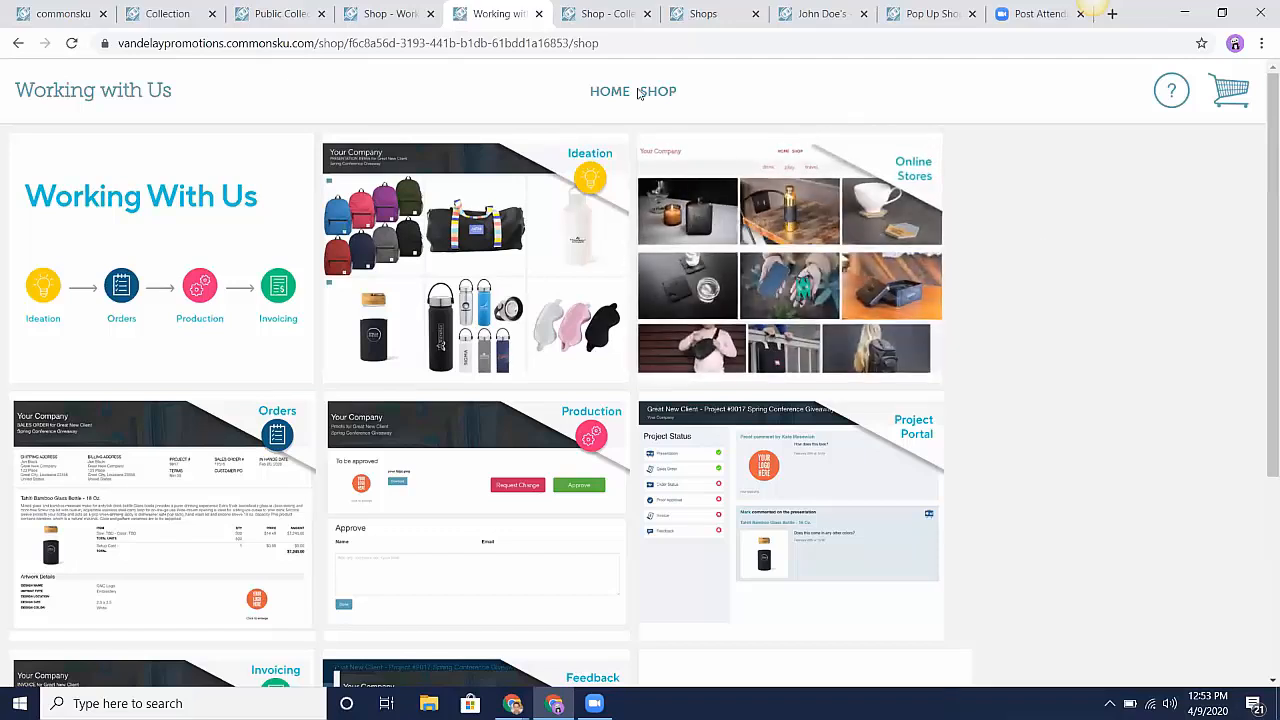
left_click(538, 13)
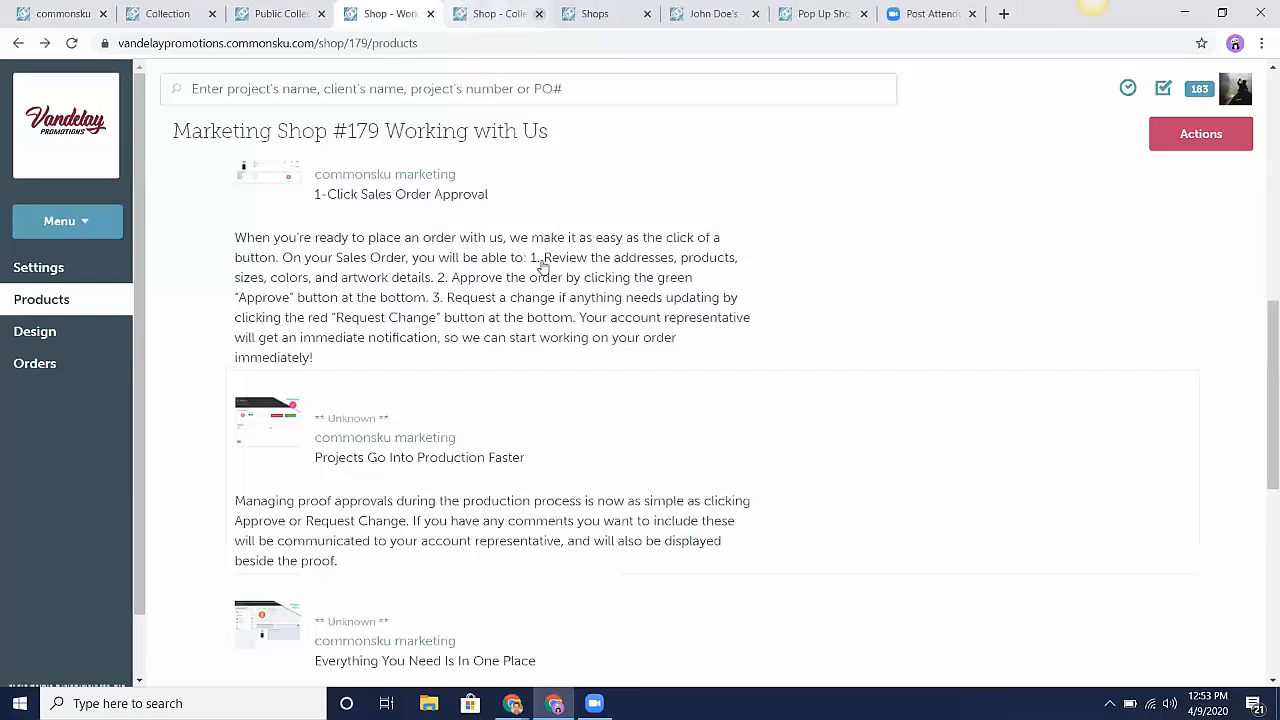
- Review the description, decoration and pricing sections of the 1-Click Sales Order Approval item, and return to the product list
left_click(676, 280)
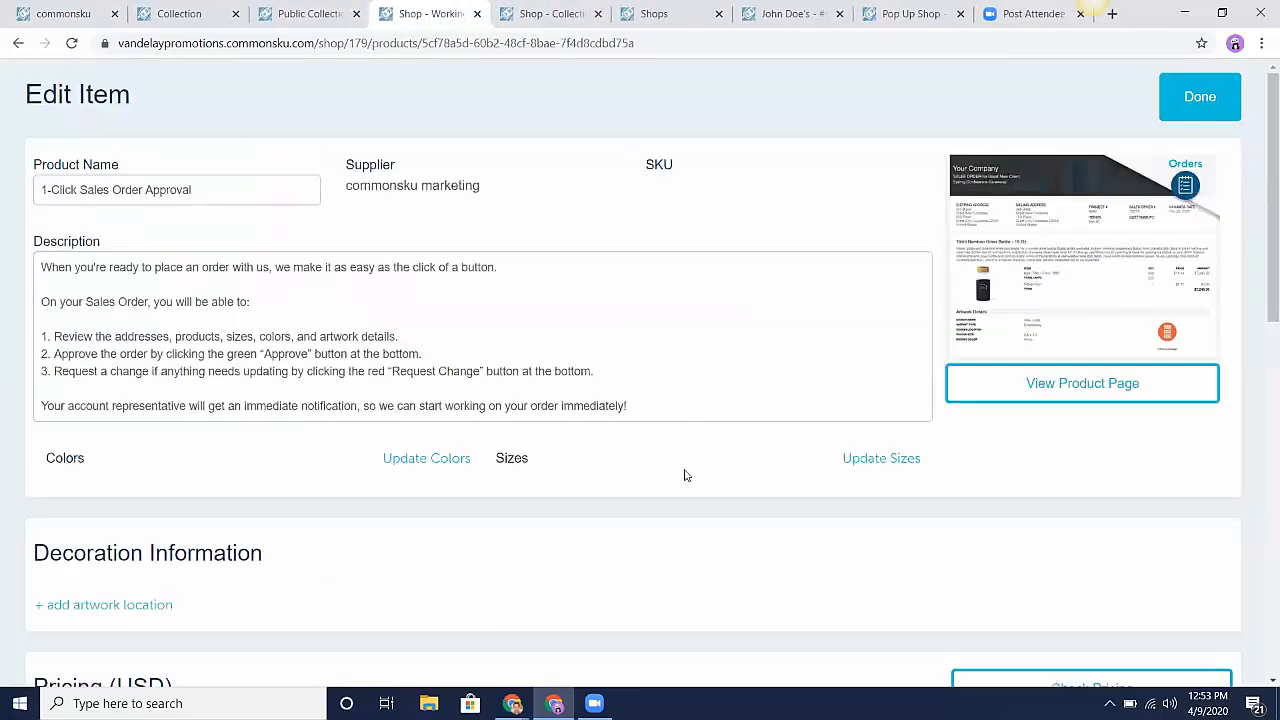
scroll(686, 475, "down", 2)
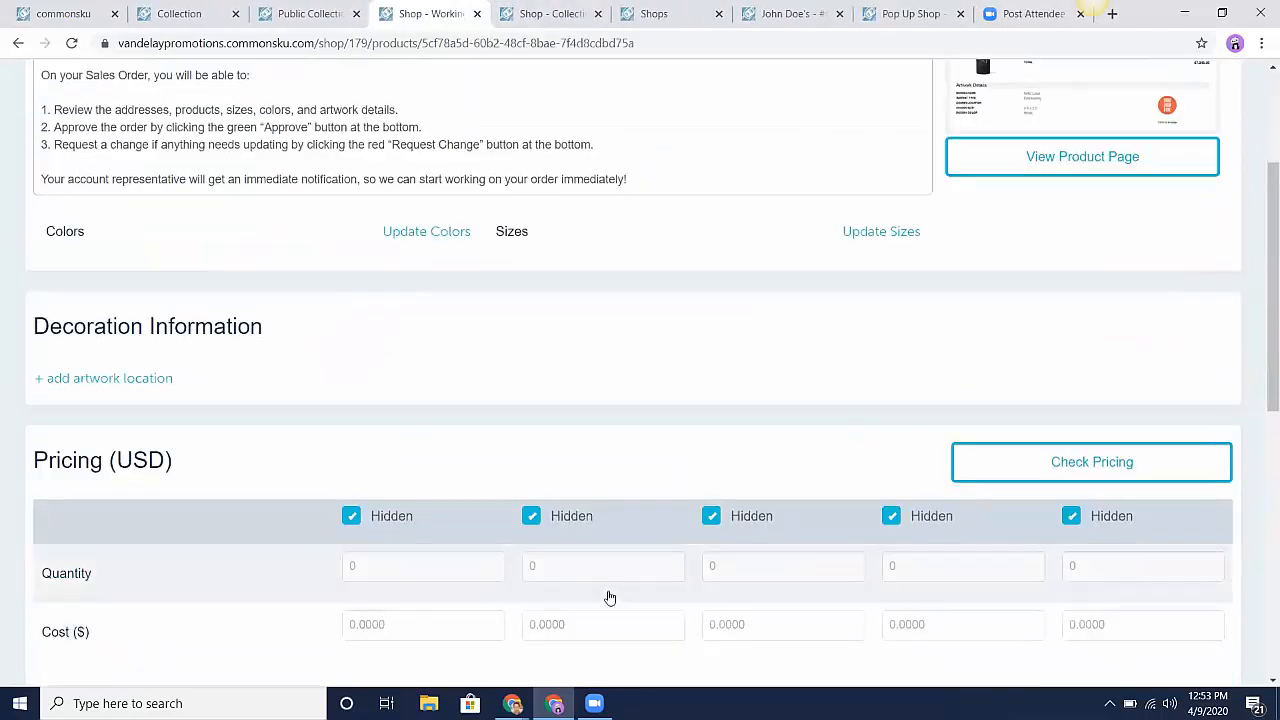
scroll(609, 597, "down", 2)
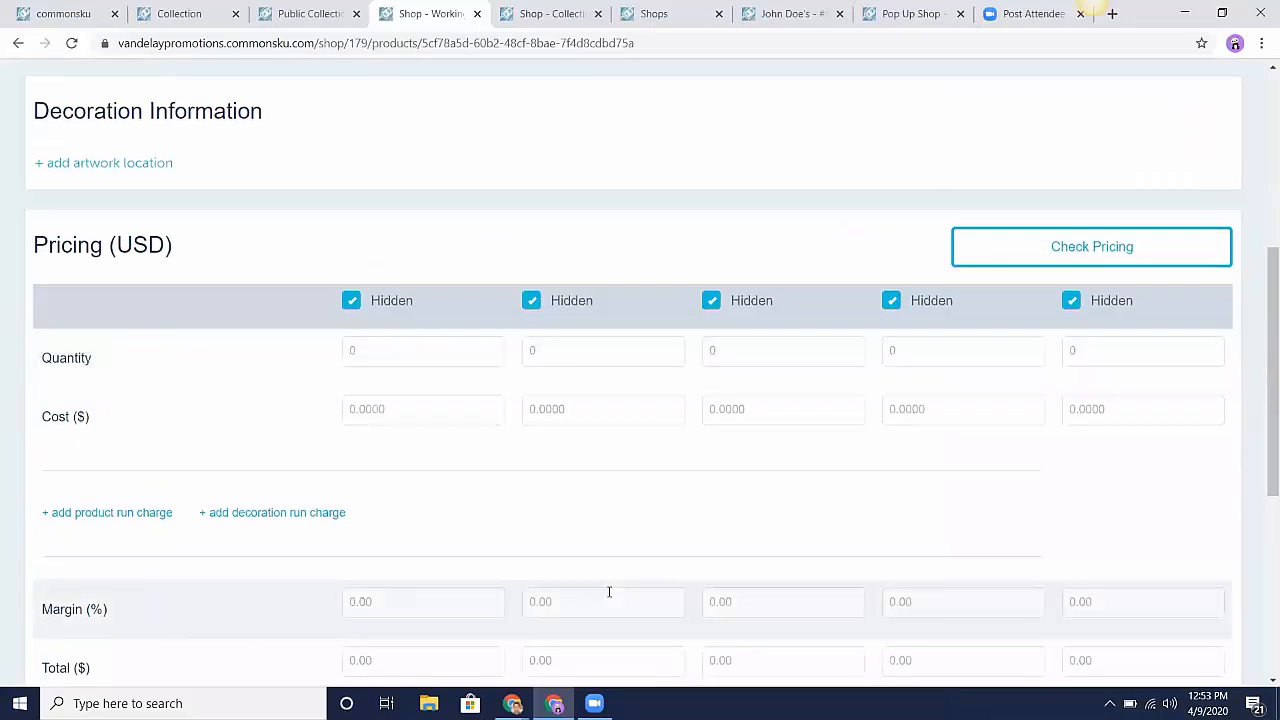
scroll(609, 592, "up", 4)
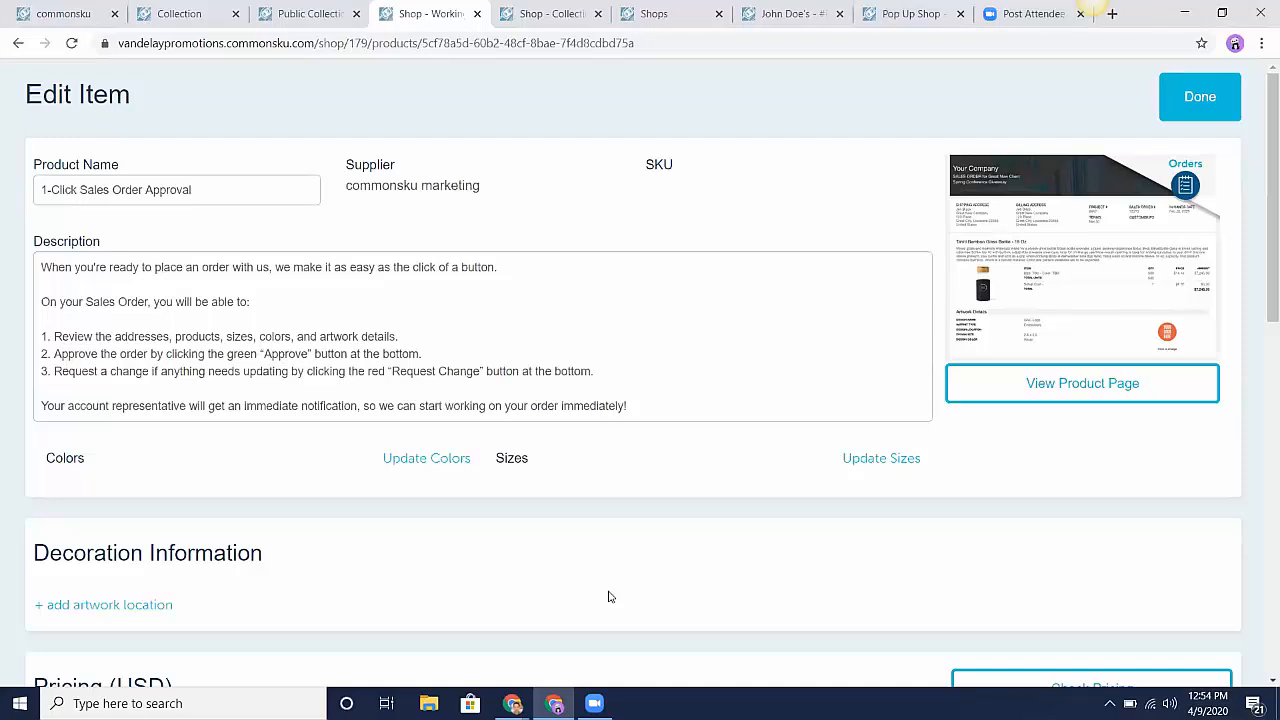
left_click(1205, 92)
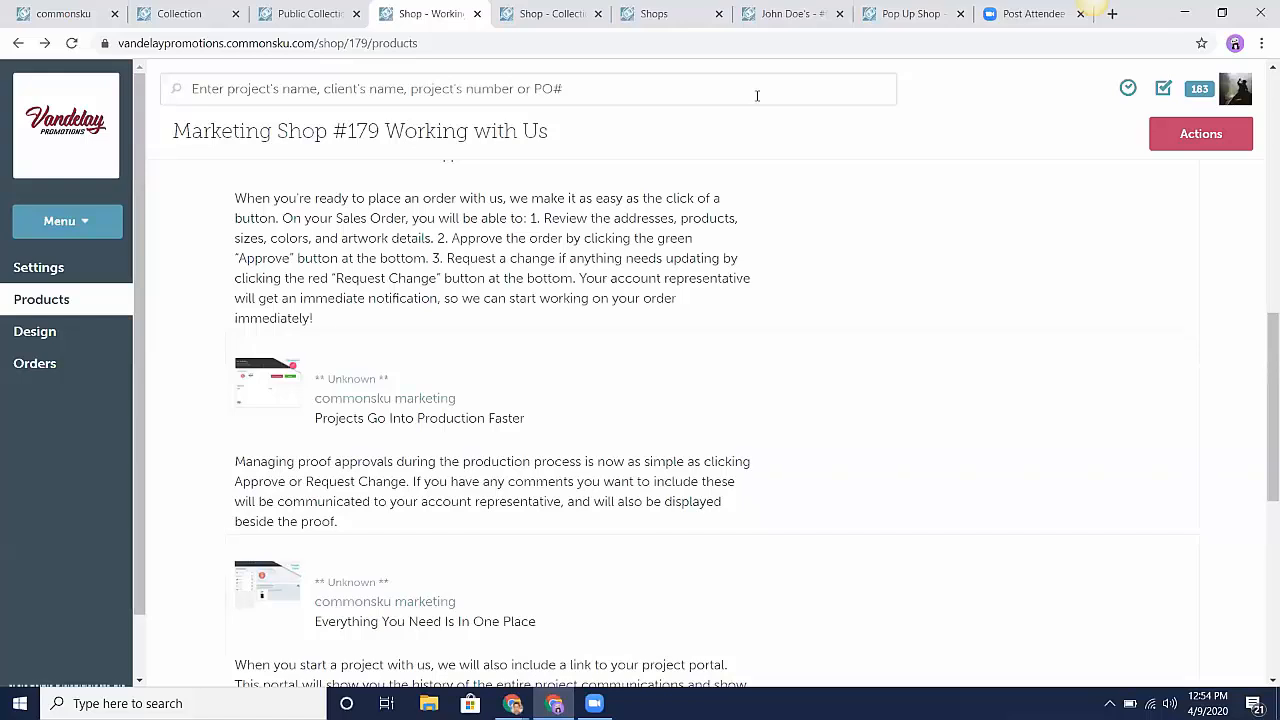
- In the Stay at Home Kits presentation, view the shop types available for copying it as a shop, and close the selection
left_click(756, 15)
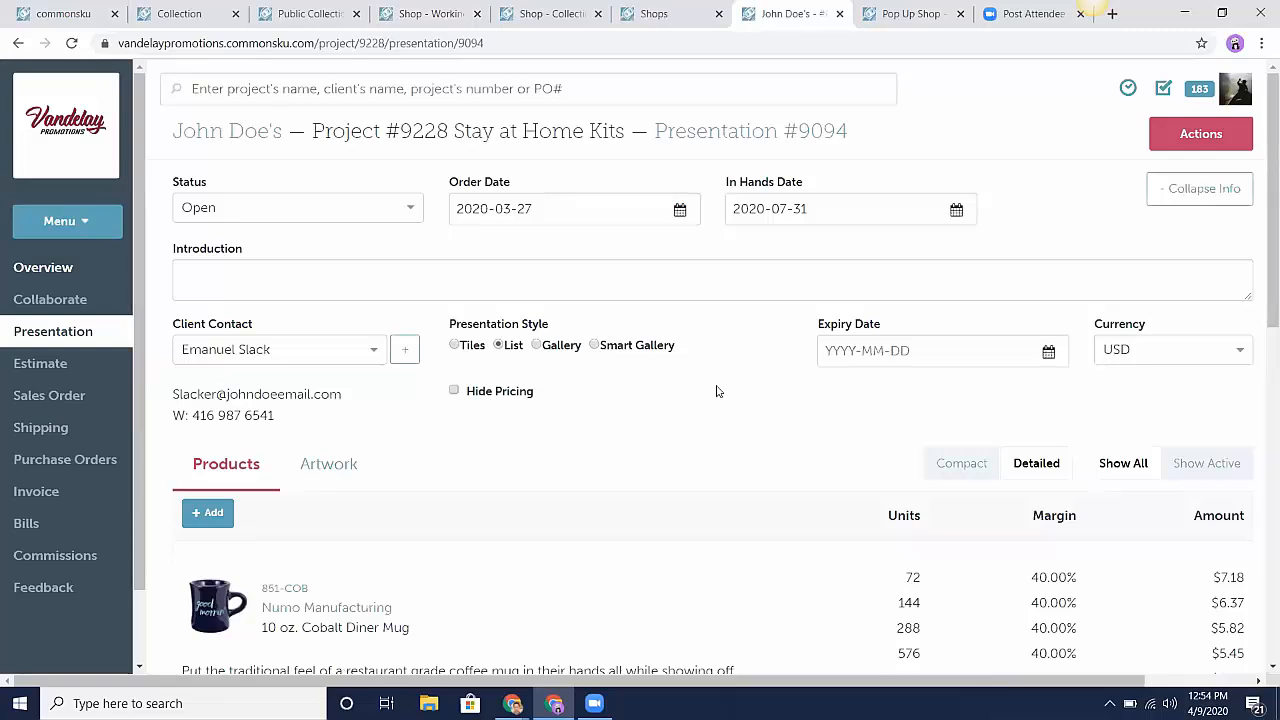
left_click(1237, 137)
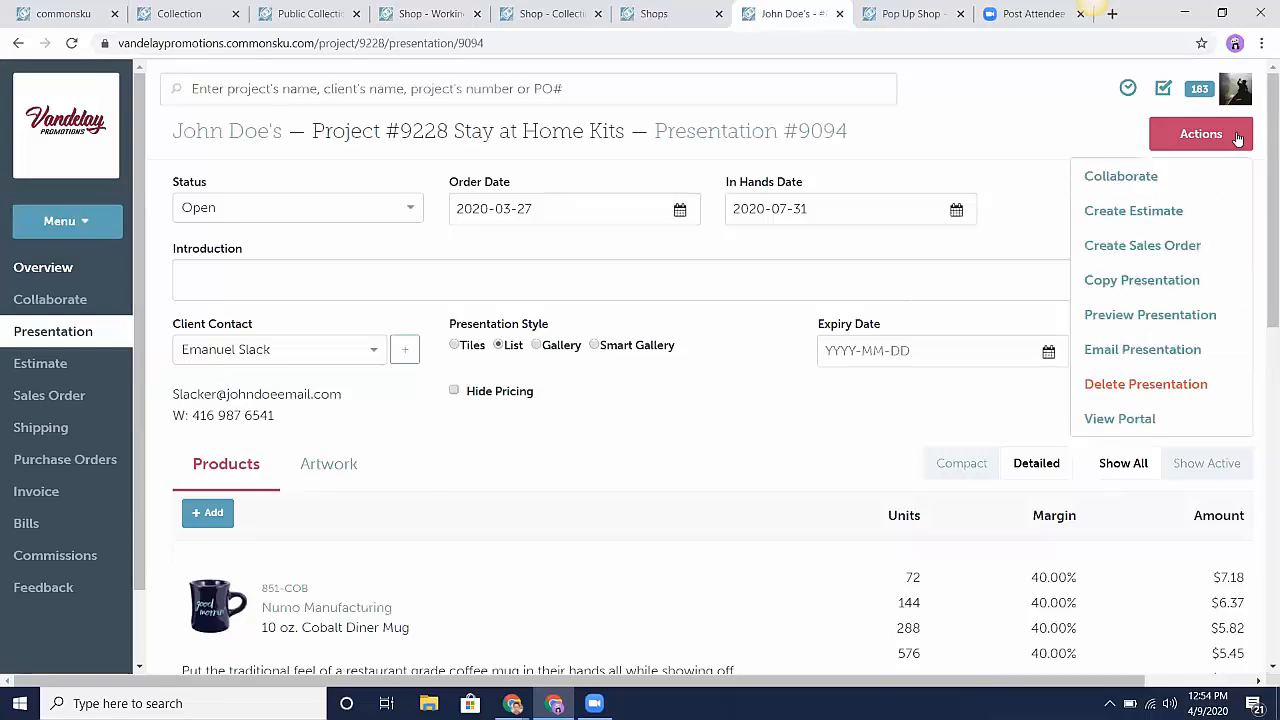
left_click(1162, 280)
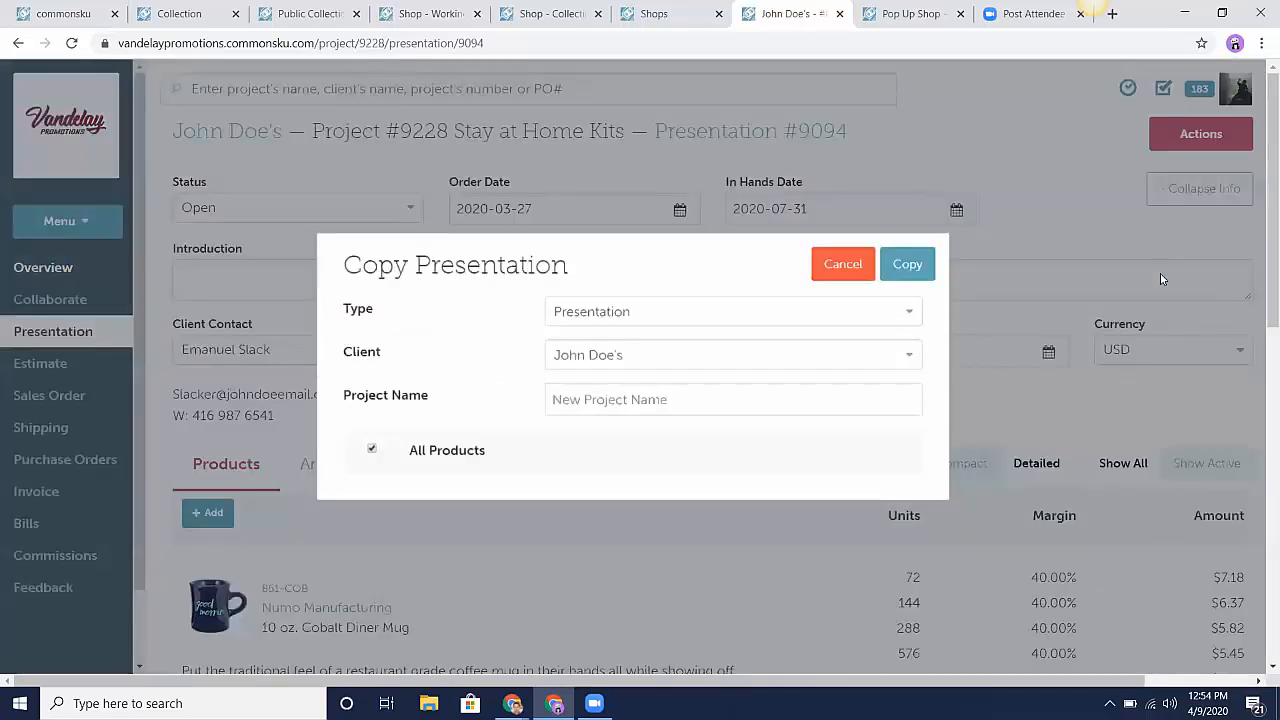
left_click(570, 312)
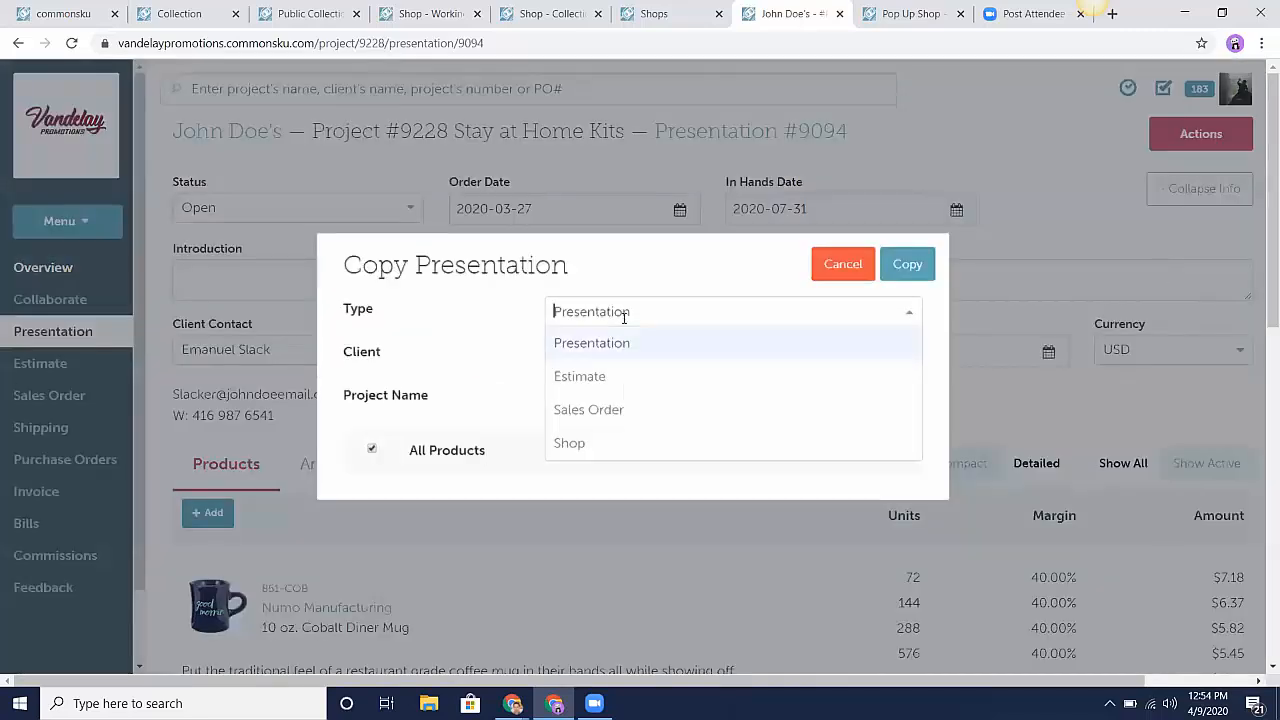
left_click(612, 449)
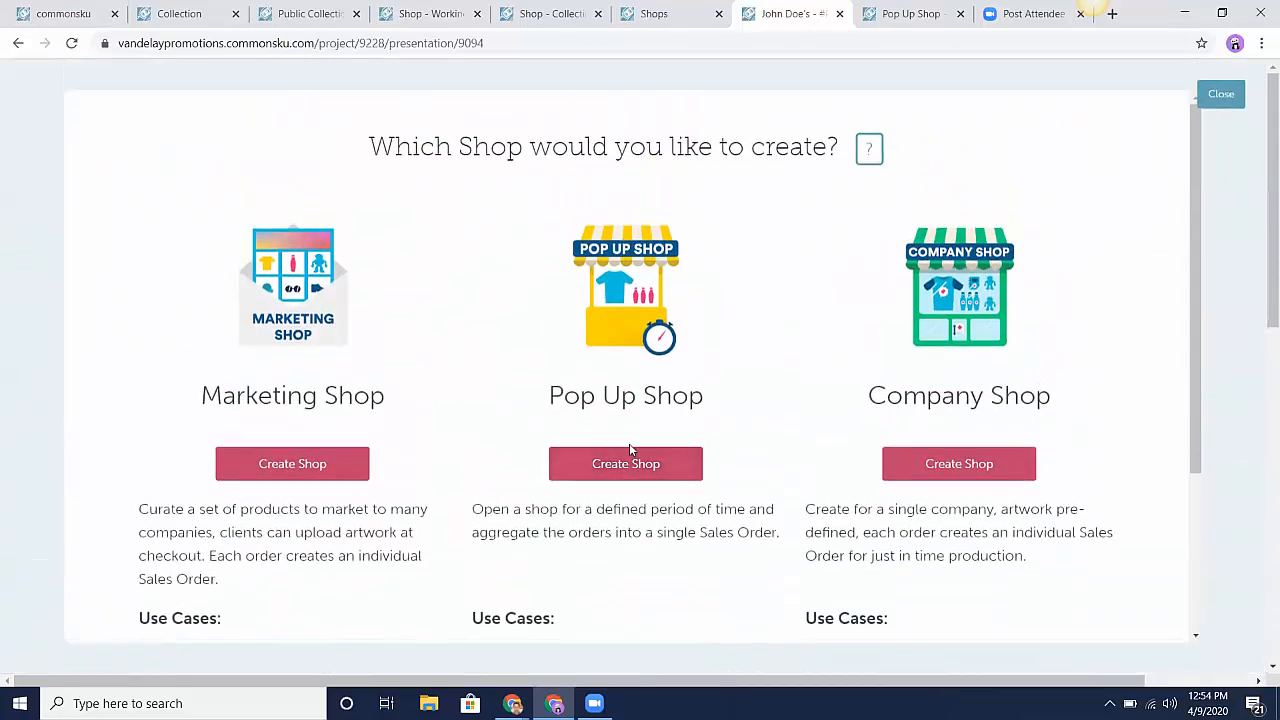
left_click(1222, 95)
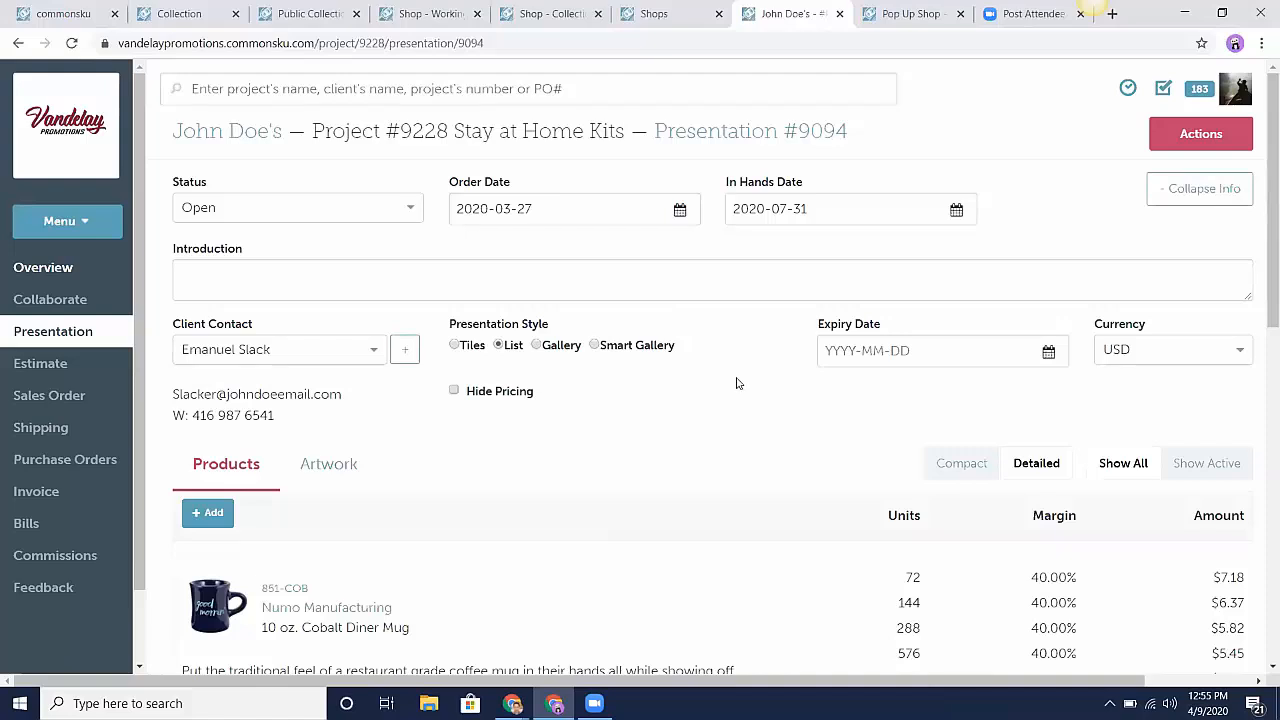
- Open the Stay at Home Kits project's Collaborate page, browse the suppliers available for a request, and close the list
left_click(1188, 136)
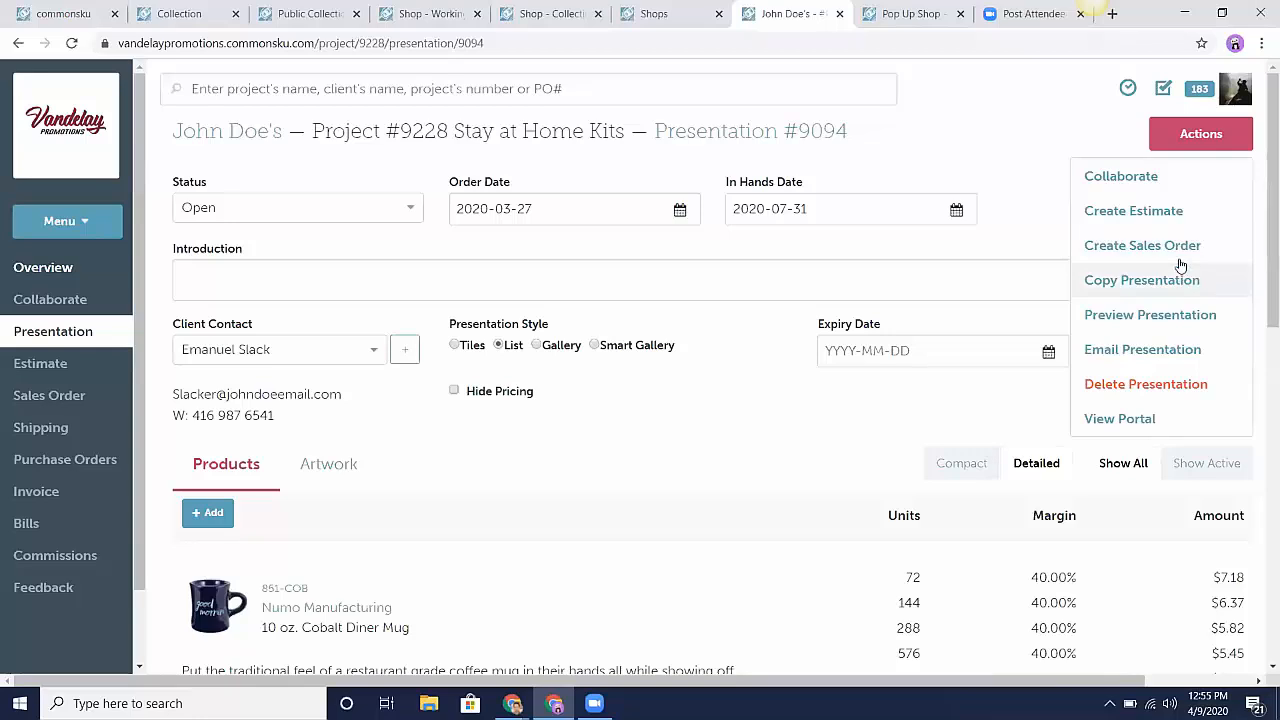
left_click(1181, 189)
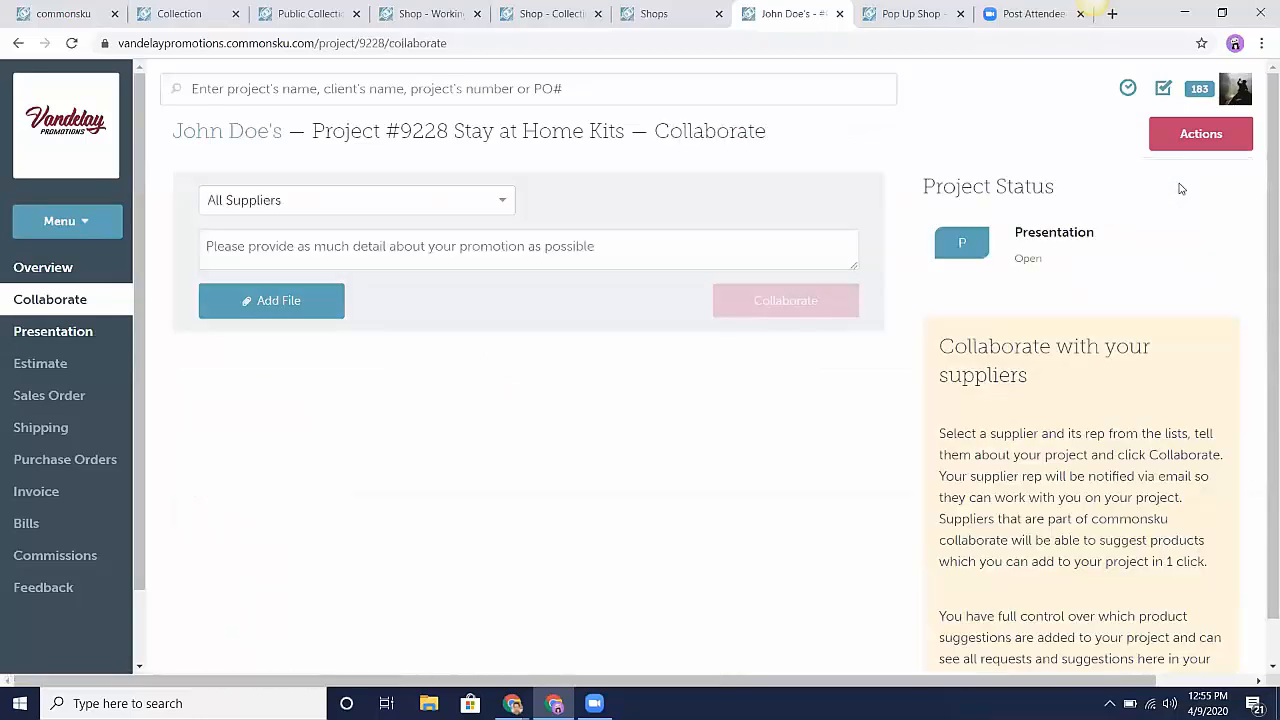
left_click(502, 208)
scroll(428, 349, "down", 5)
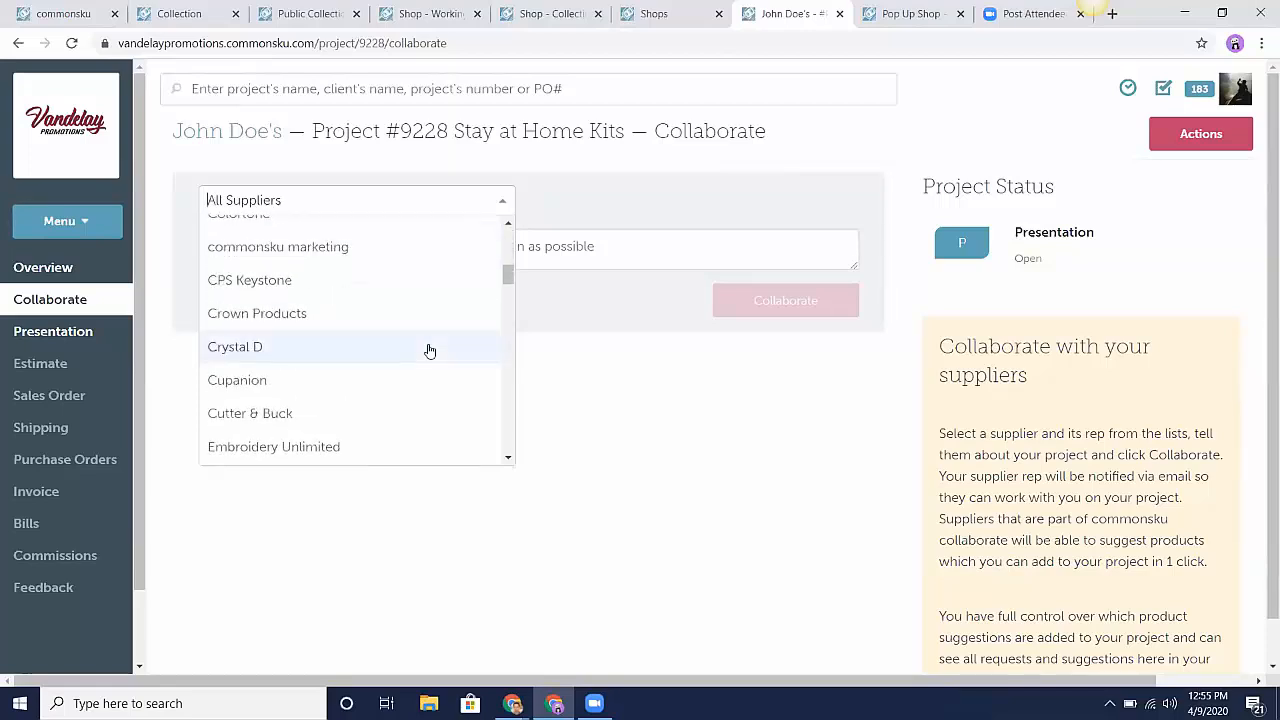
left_click(715, 421)
- Enter "efijeif" as placeholder promotion details in the collaboration request and browse the supplier choices, keeping All Suppliers
left_click(588, 248)
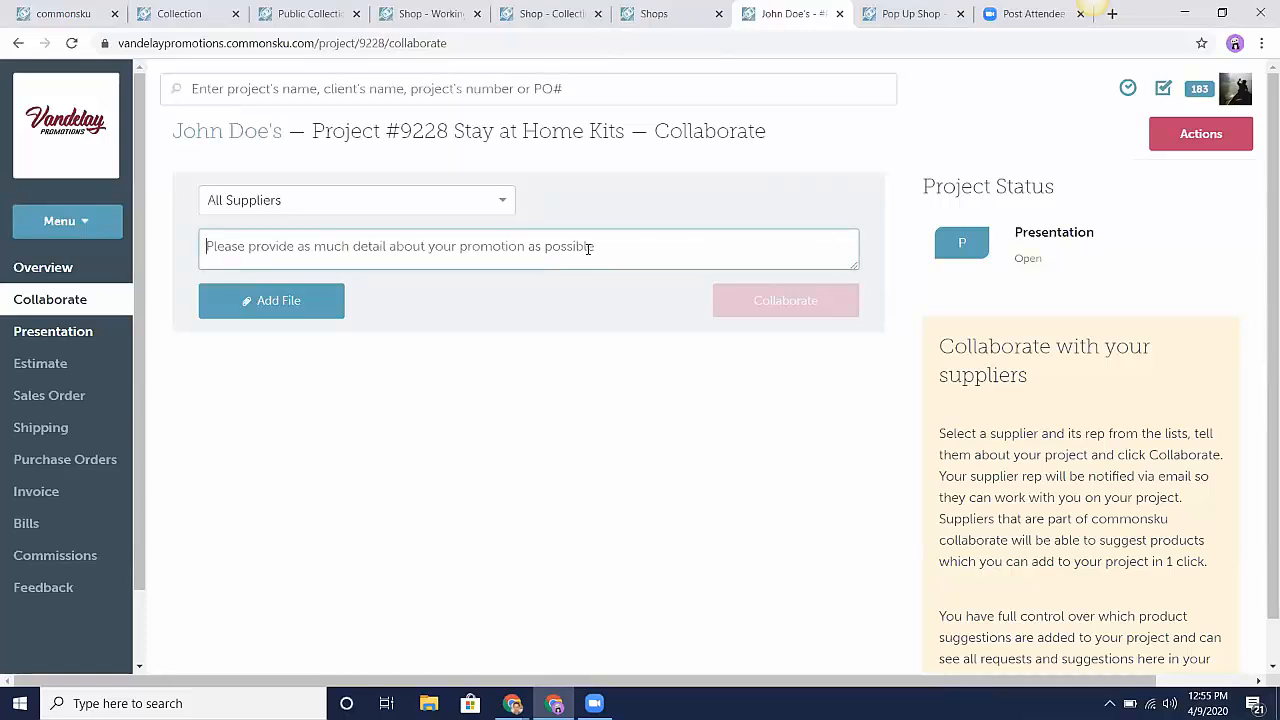
type("efjeif")
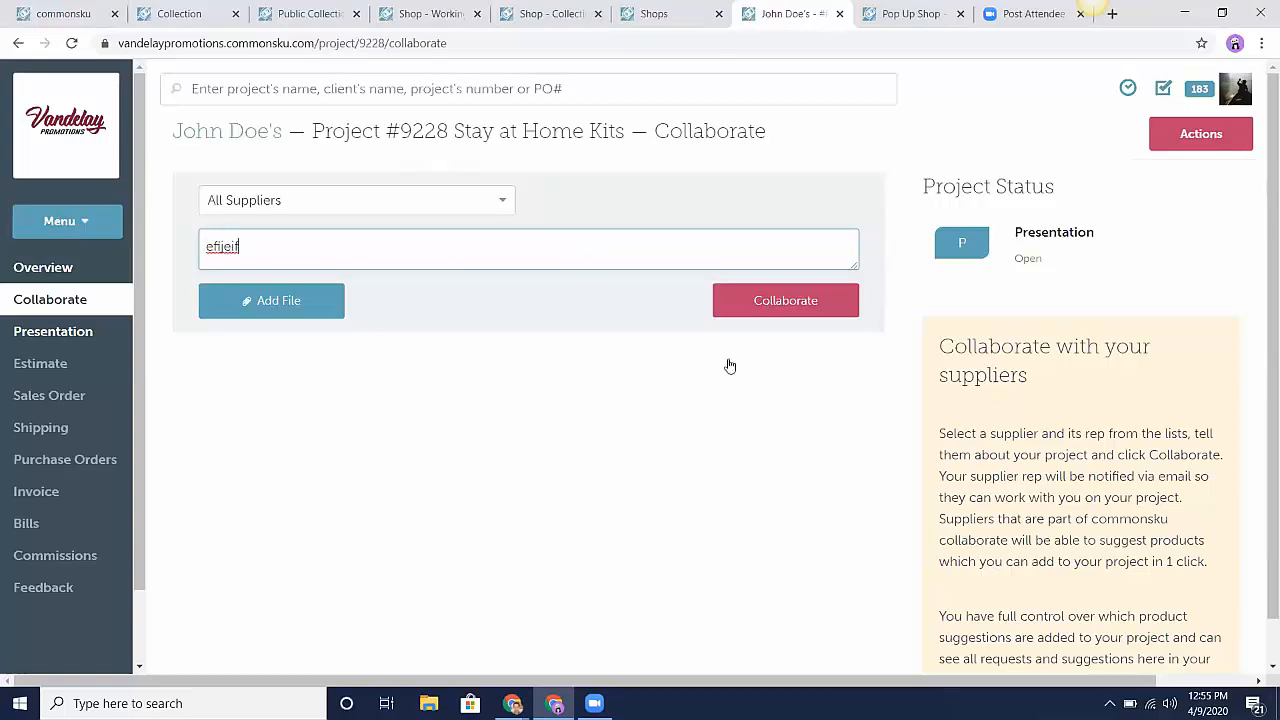
left_click(514, 202)
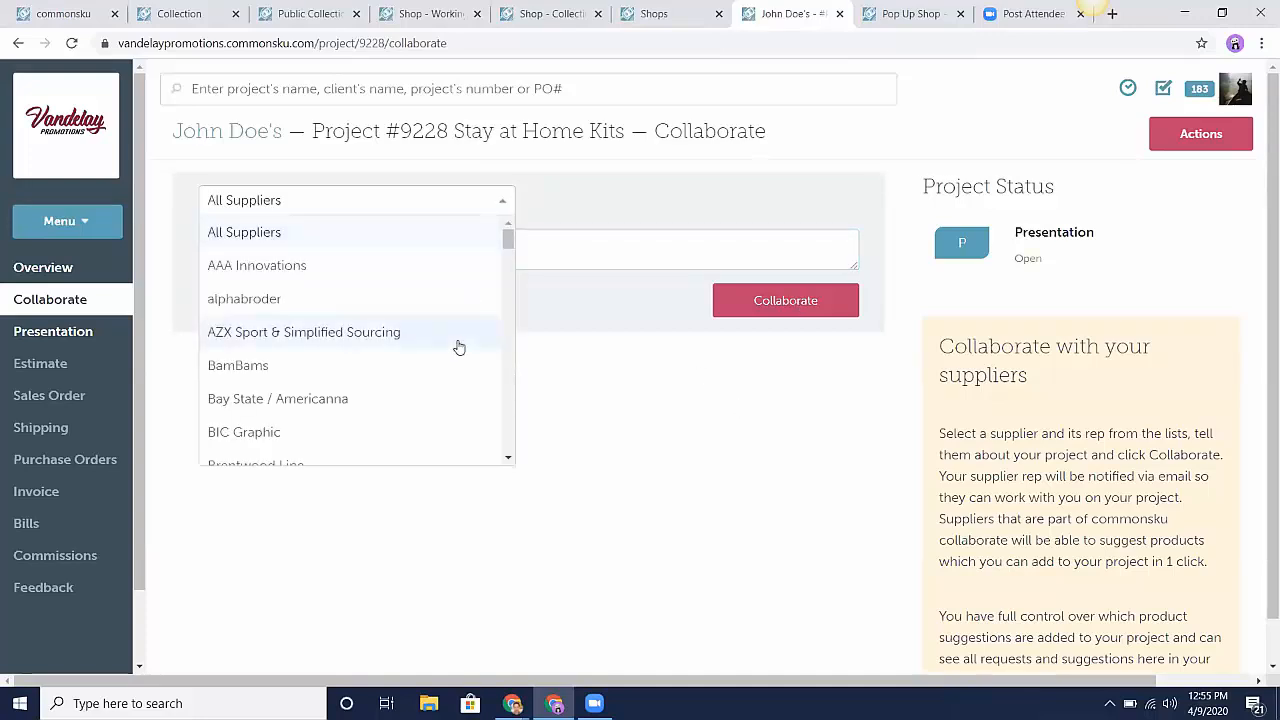
scroll(459, 346, "down", 5)
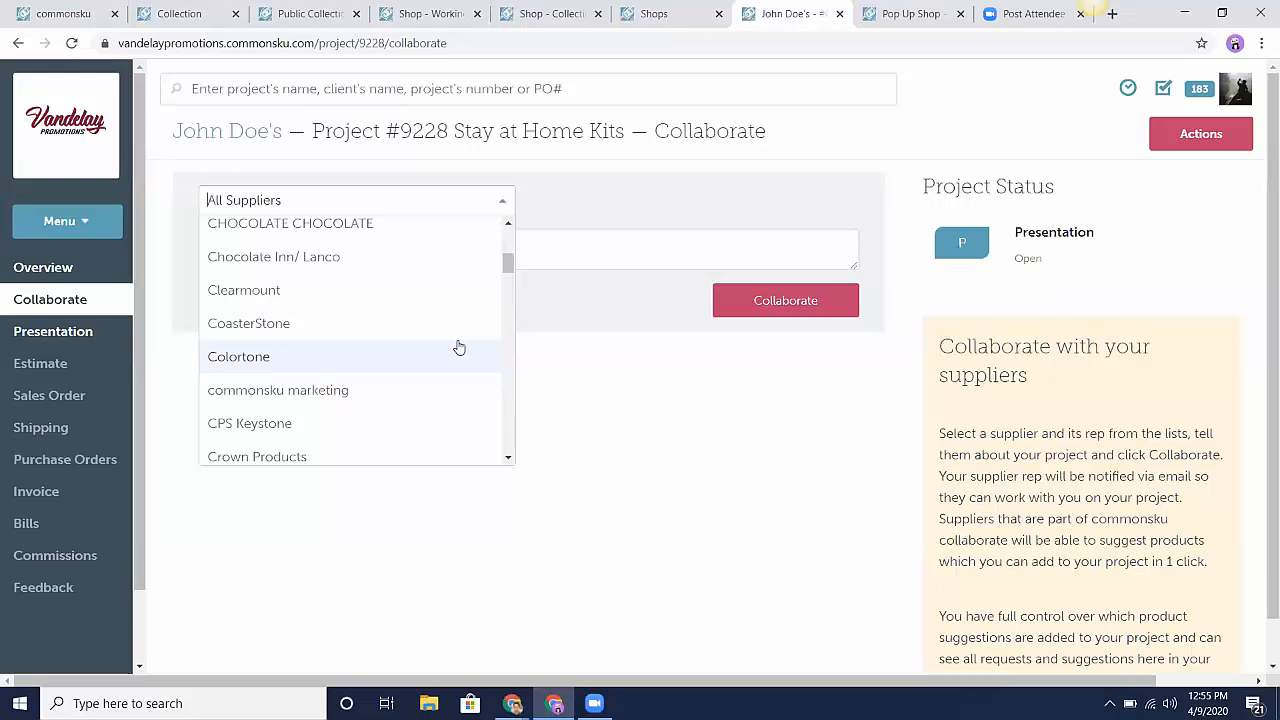
left_click(593, 419)
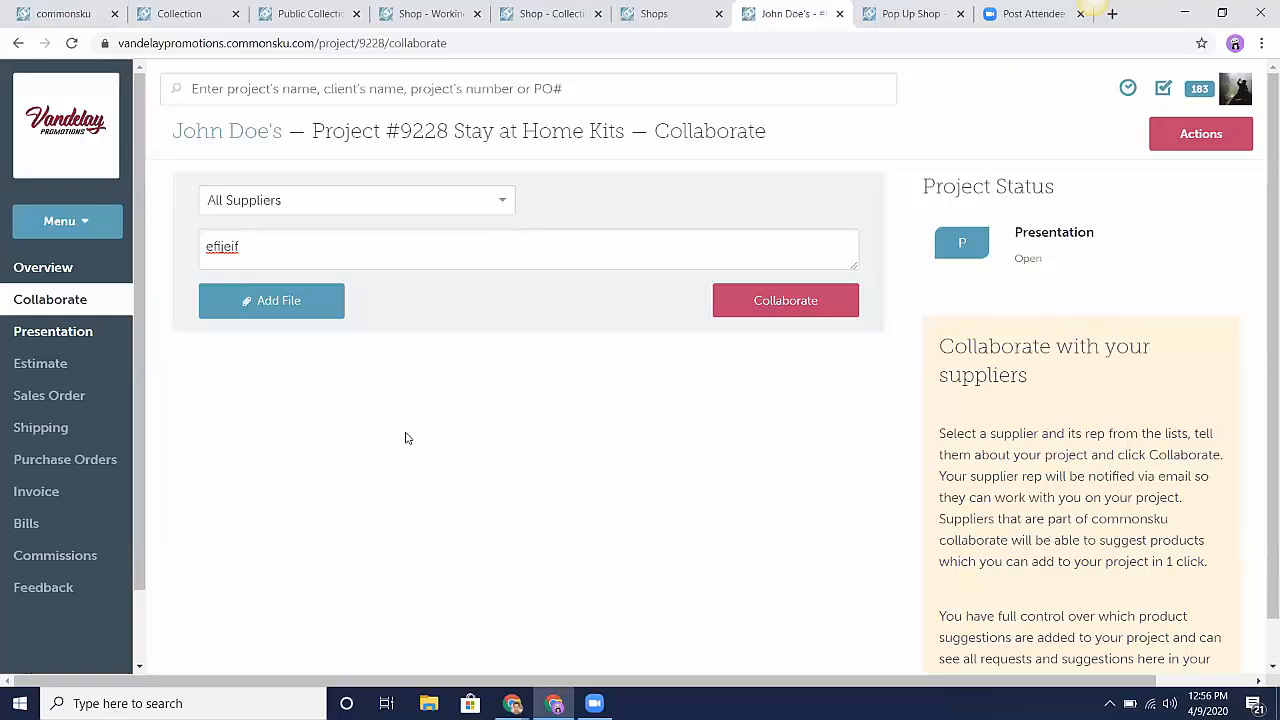
scroll(405, 438, "down", 1)
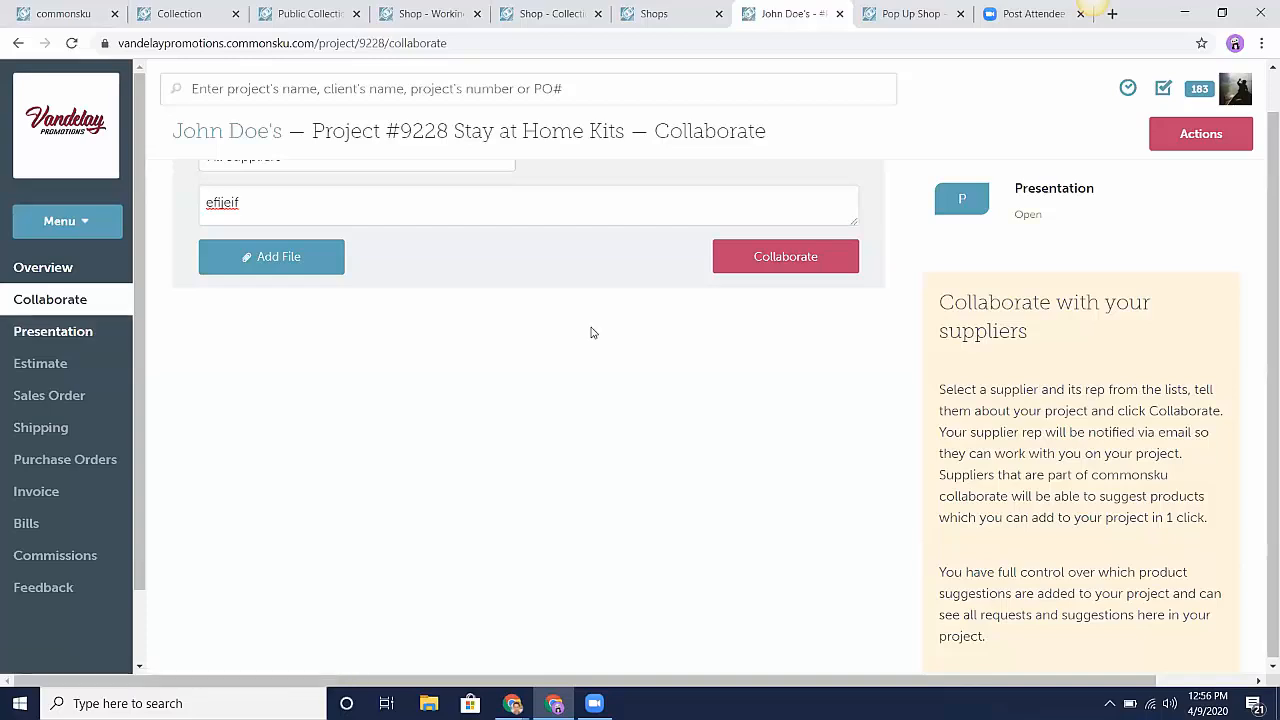
- Return to the Stay at Home Kits presentation and open Support from the account options
left_click(64, 334)
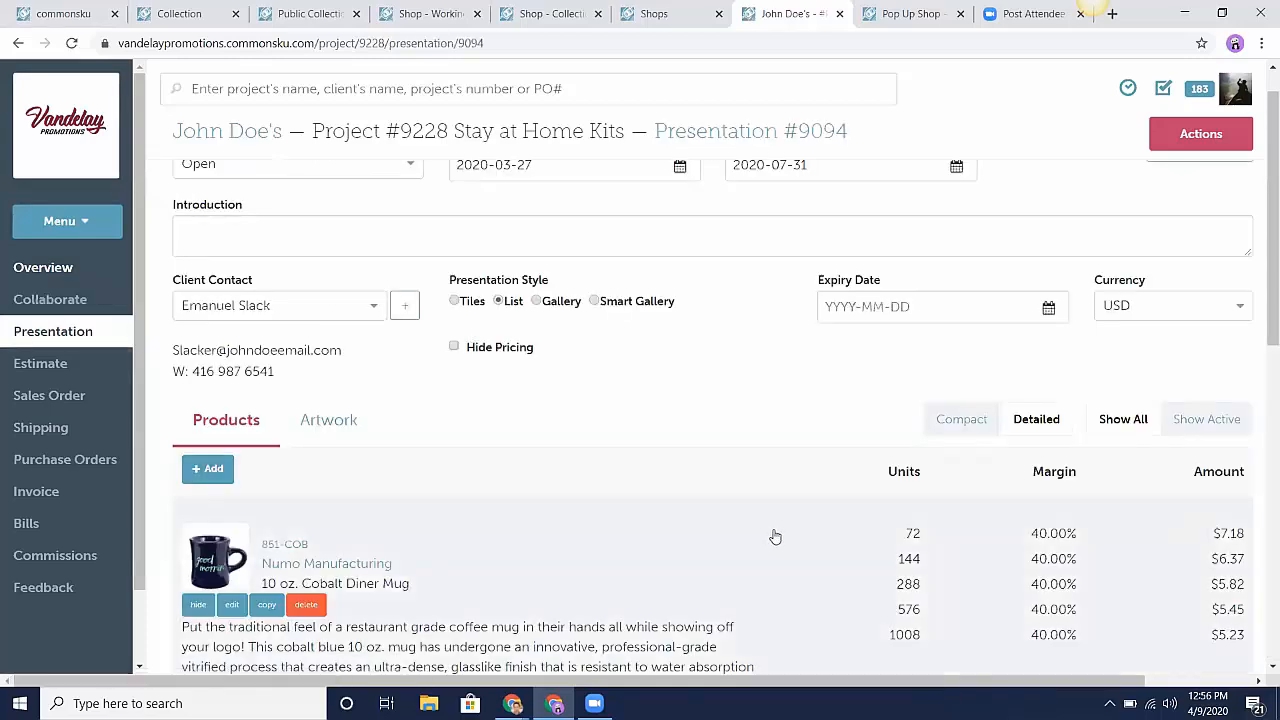
left_click(1168, 135)
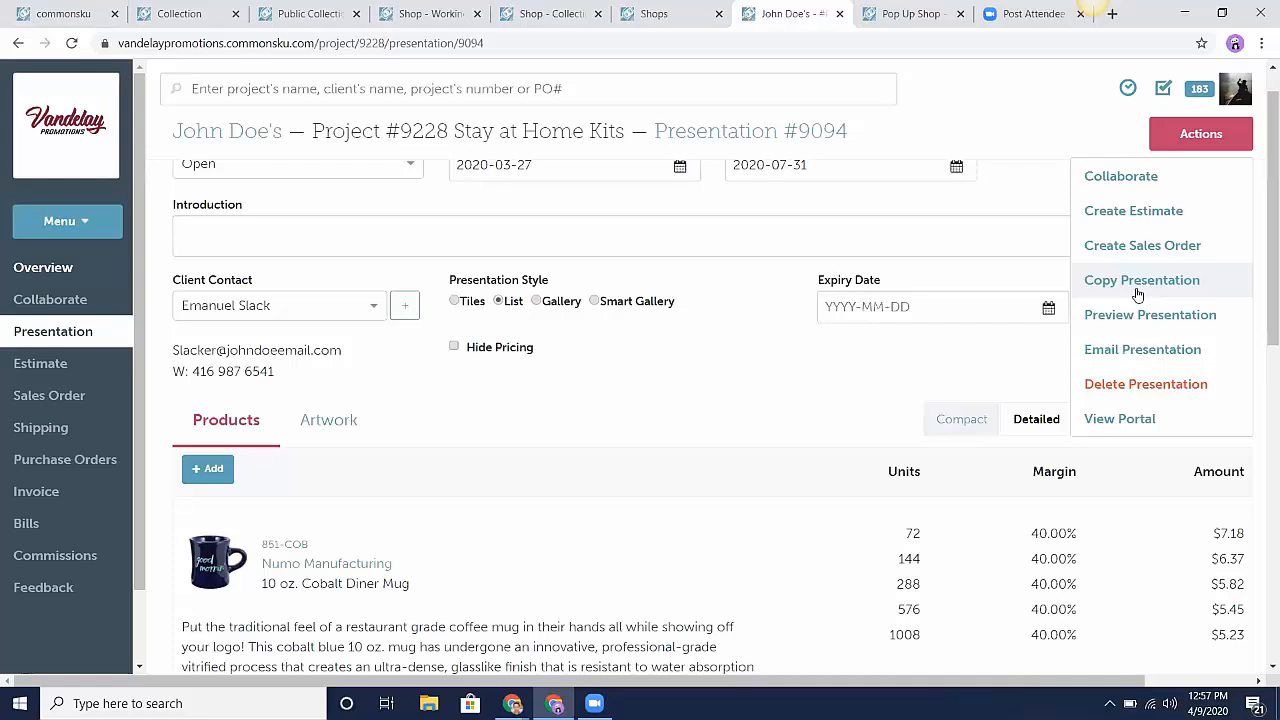
left_click(1235, 88)
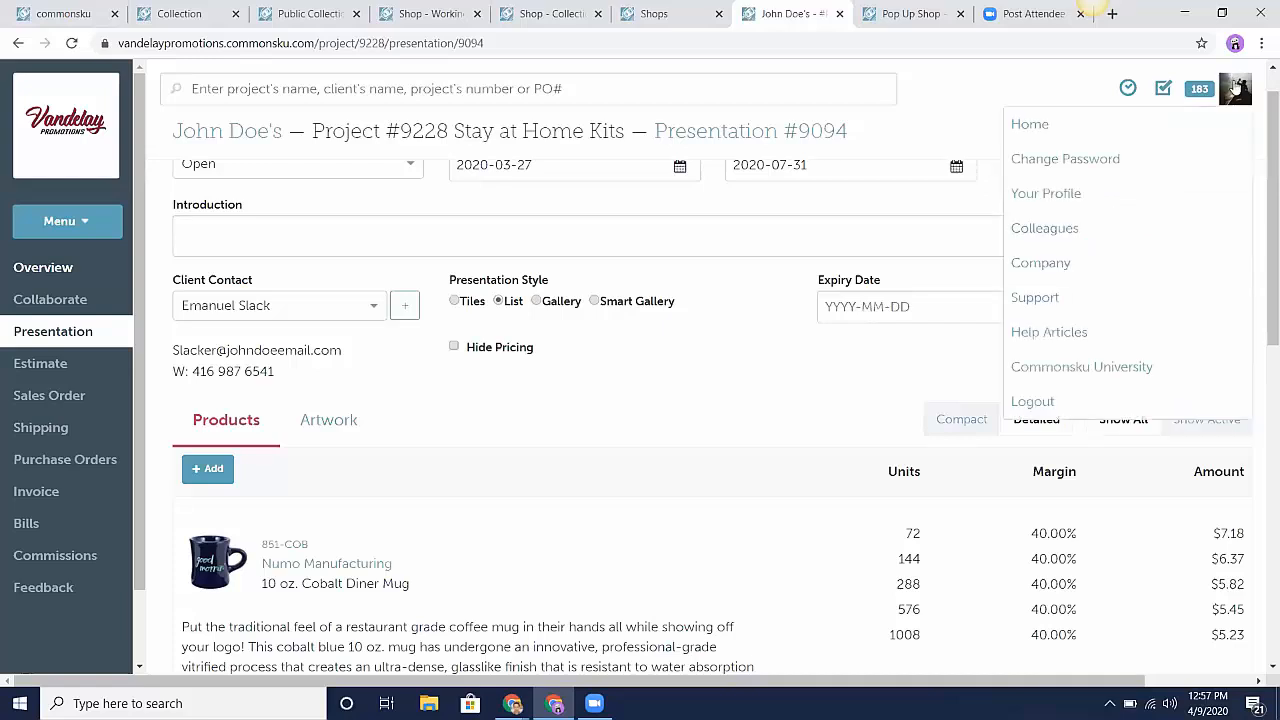
left_click(1122, 302)
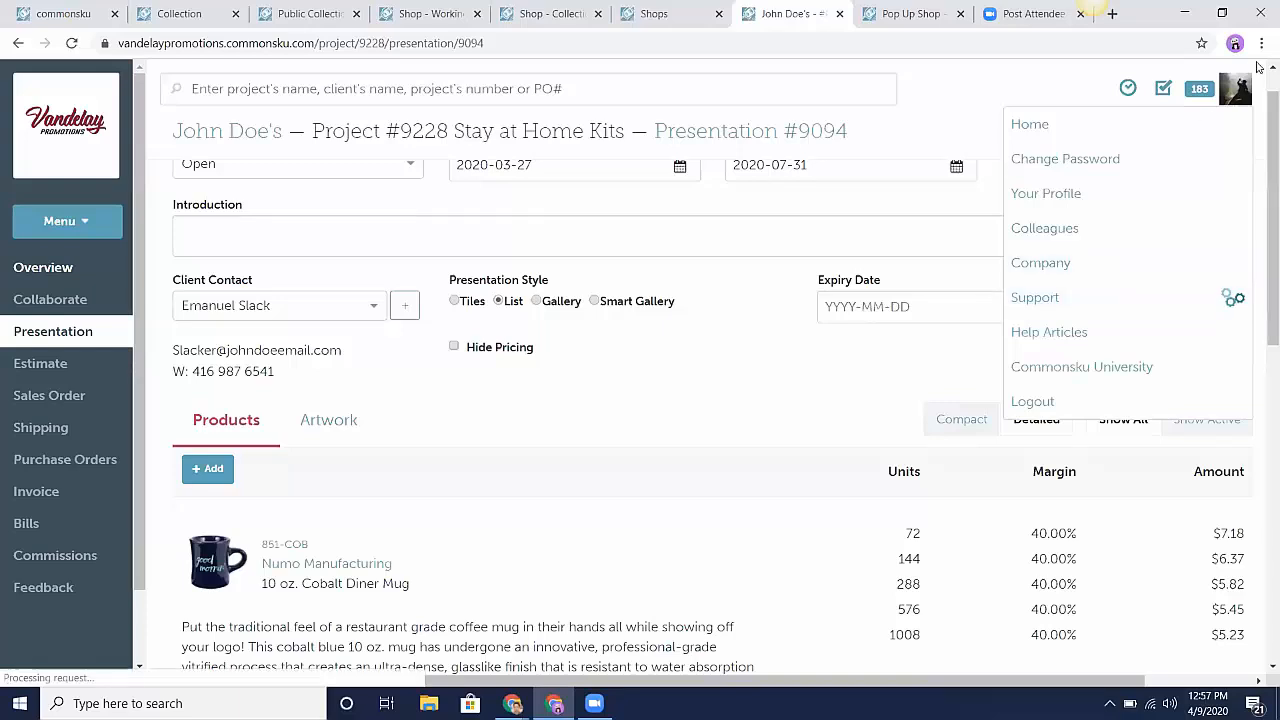